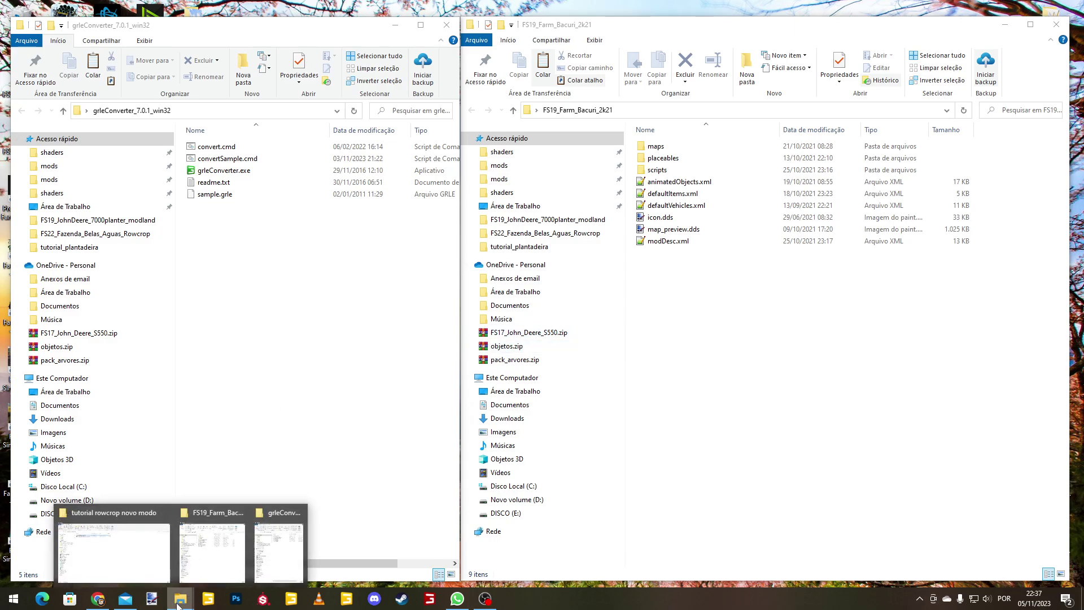
# - Look at the planter mod archive FS19_JohnDeere_7000planter_Rowcrop.zip in the tutorial rowcrop novo modo folder, leaving the converter and map folders in view
pyautogui.moveTo(180, 597)
pyautogui.click(137, 561)
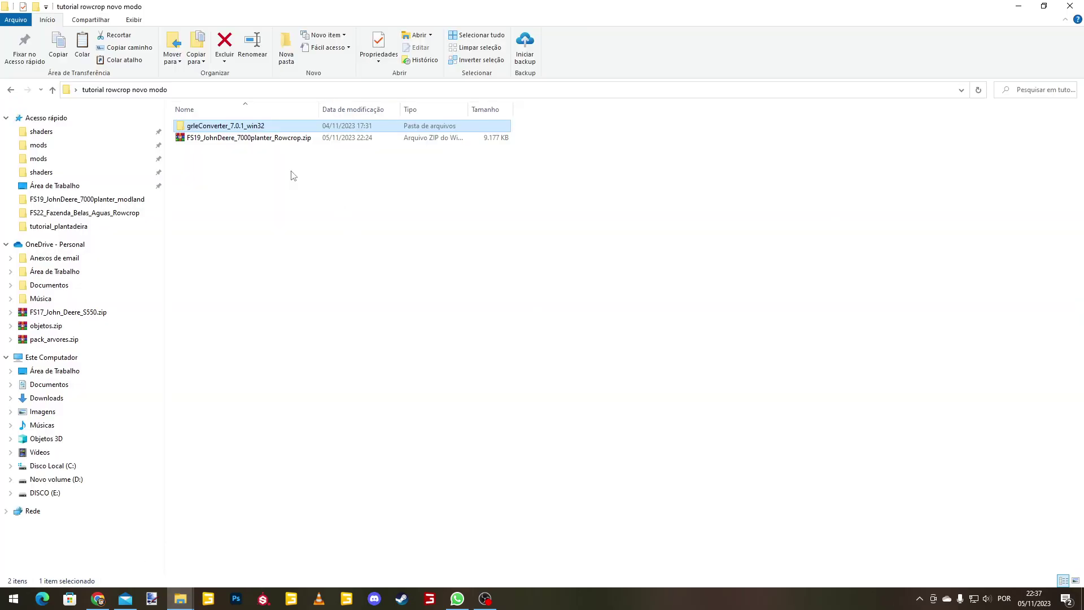
pyautogui.click(254, 138)
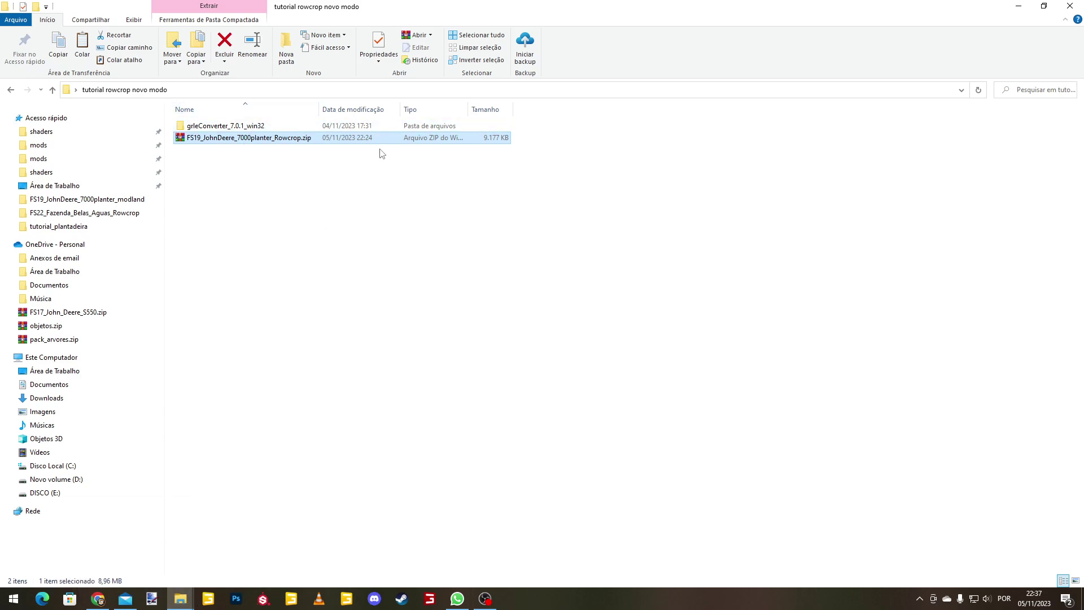
pyautogui.moveTo(189, 605)
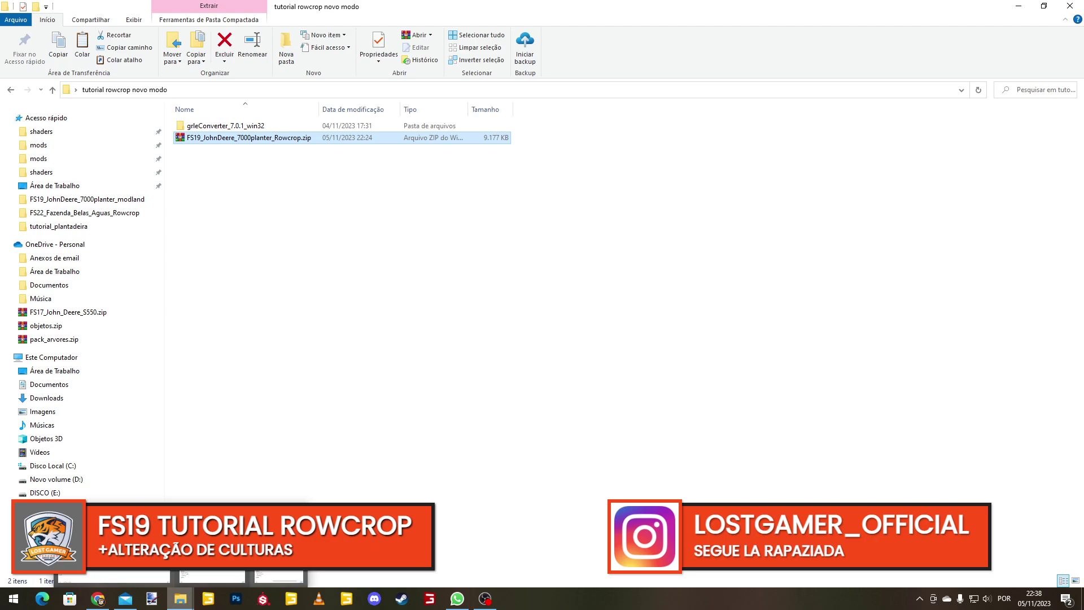
pyautogui.click(279, 576)
pyautogui.click(172, 581)
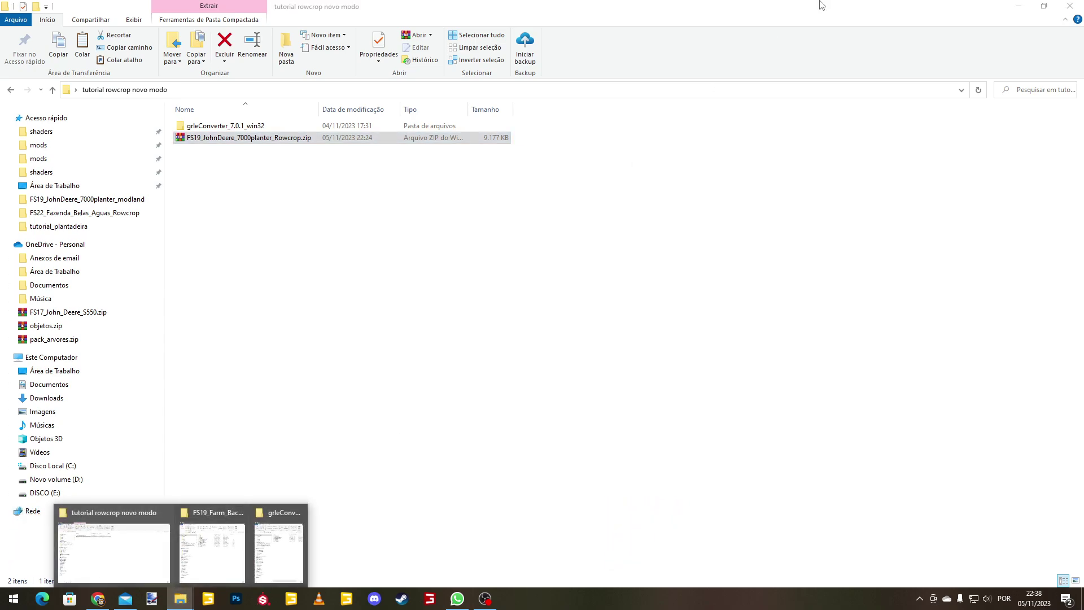
pyautogui.click(107, 565)
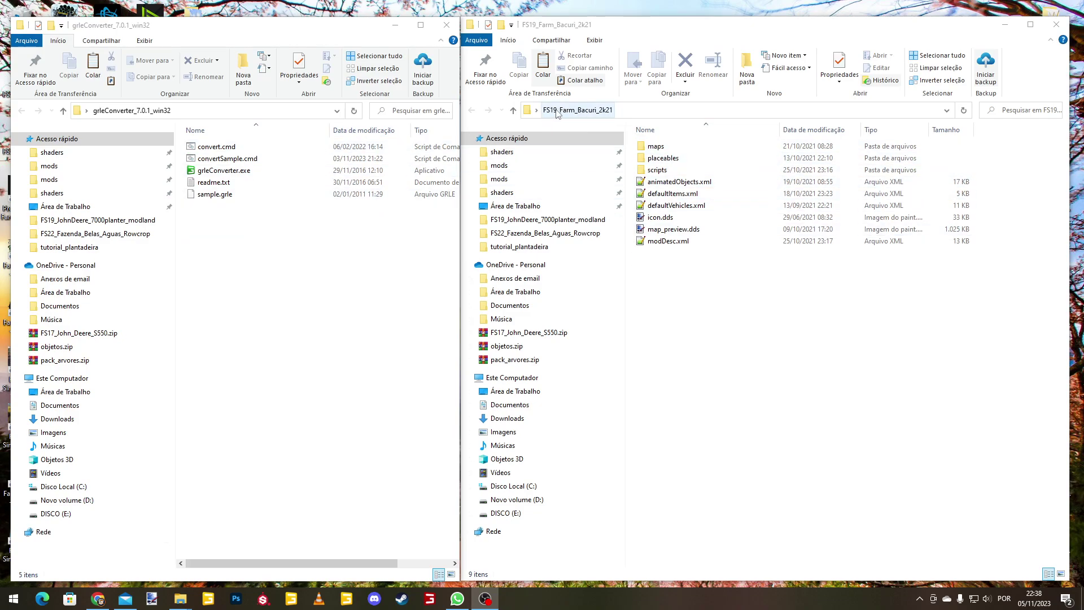
# - Open the mapDE folder inside the maps folder of FS19_Farm_Bacuri_2k21
pyautogui.doubleClick(692, 147)
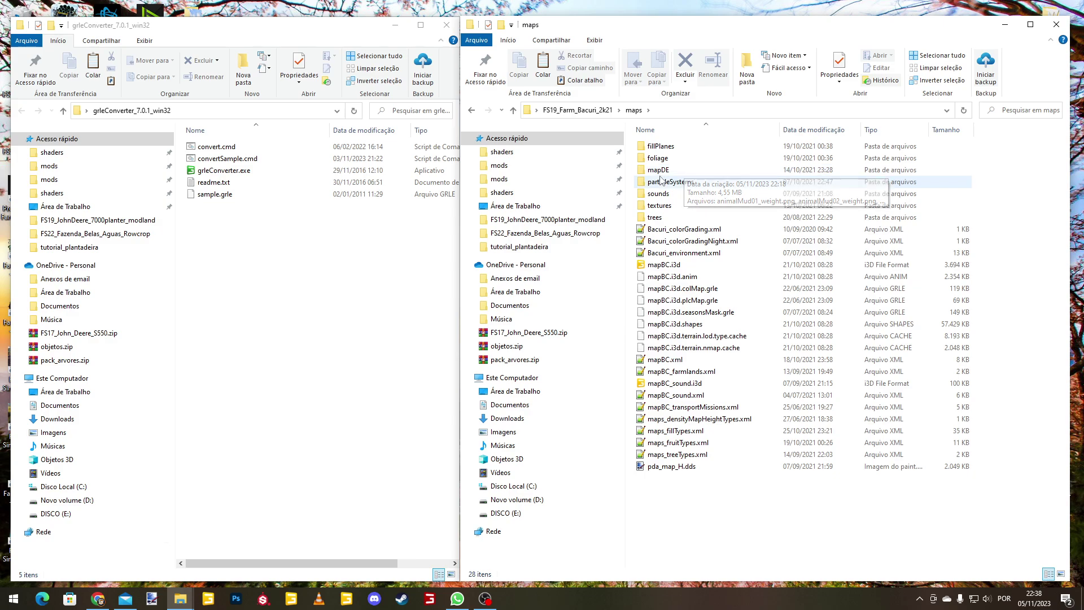
pyautogui.moveTo(681, 174)
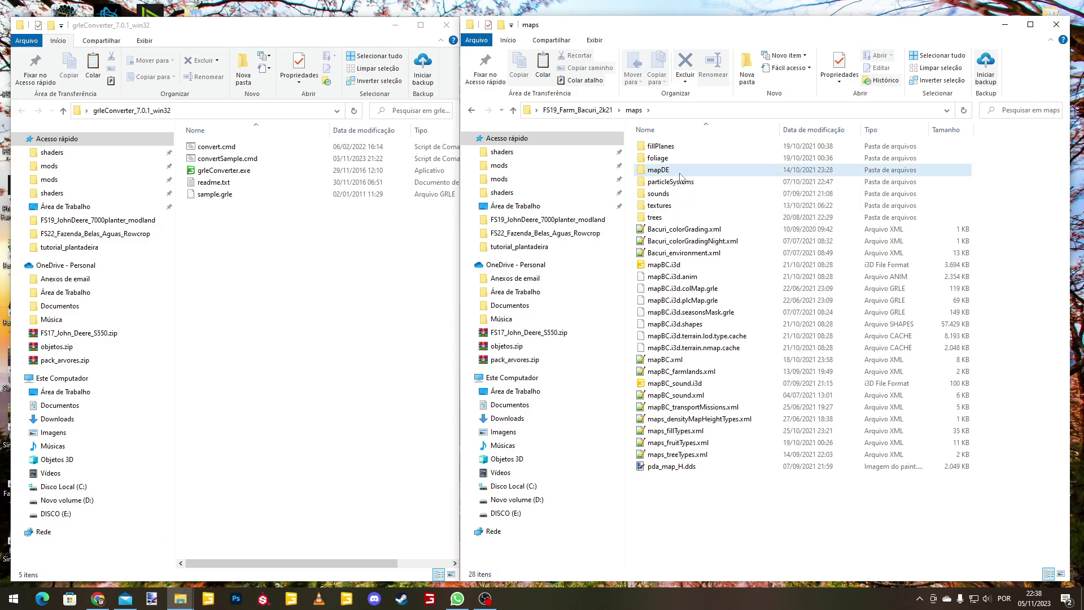
pyautogui.doubleClick(684, 171)
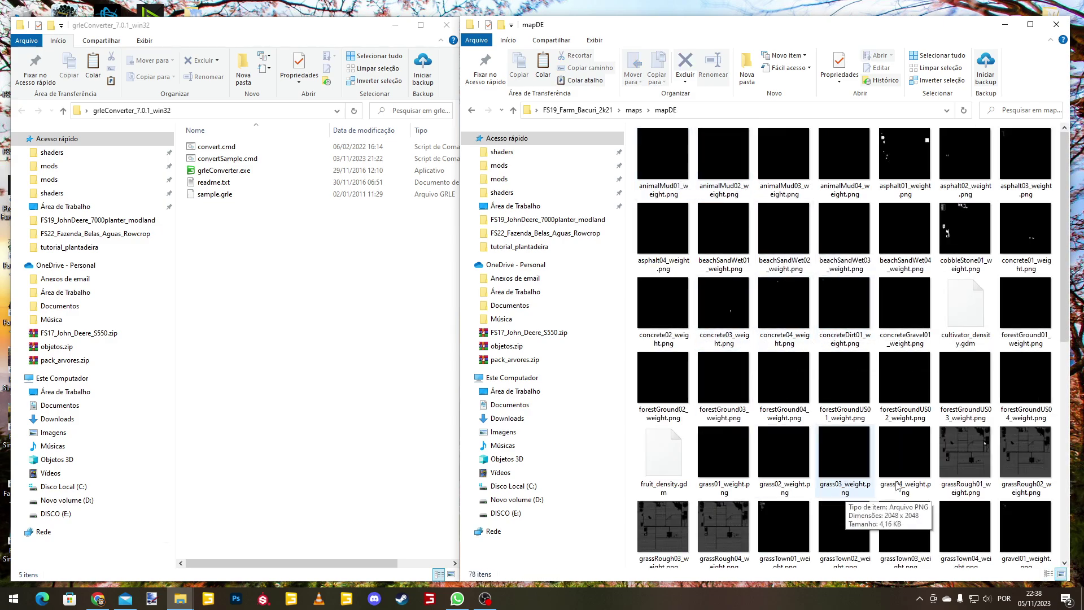
# - Convert cultivator_density.gdm to PNG by running it through convert.cmd in the grleConverter folder
pyautogui.click(970, 319)
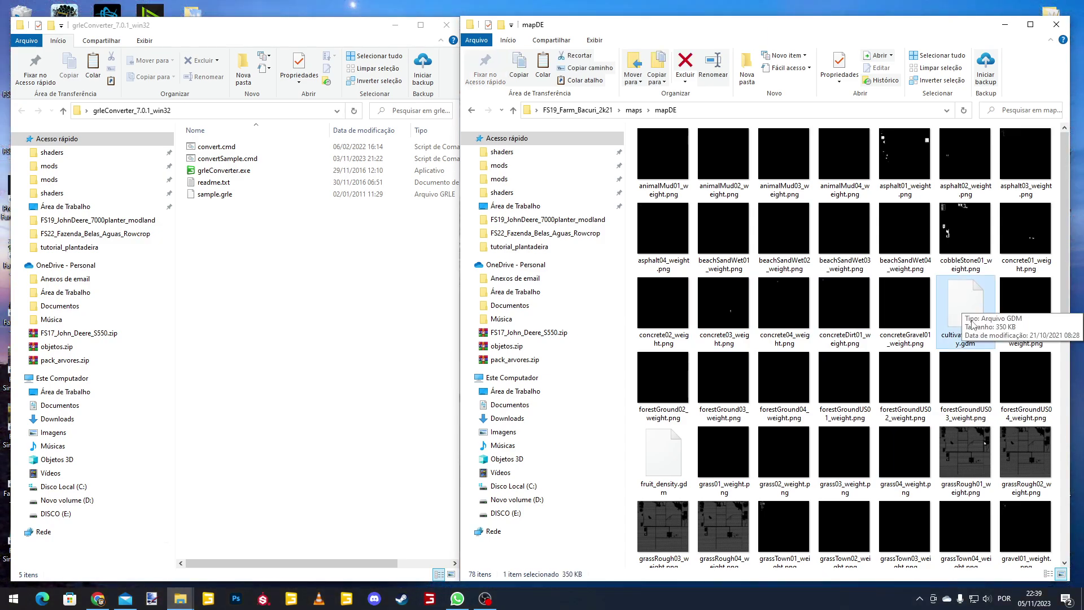
pyautogui.moveTo(966, 302); pyautogui.dragTo(228, 149)
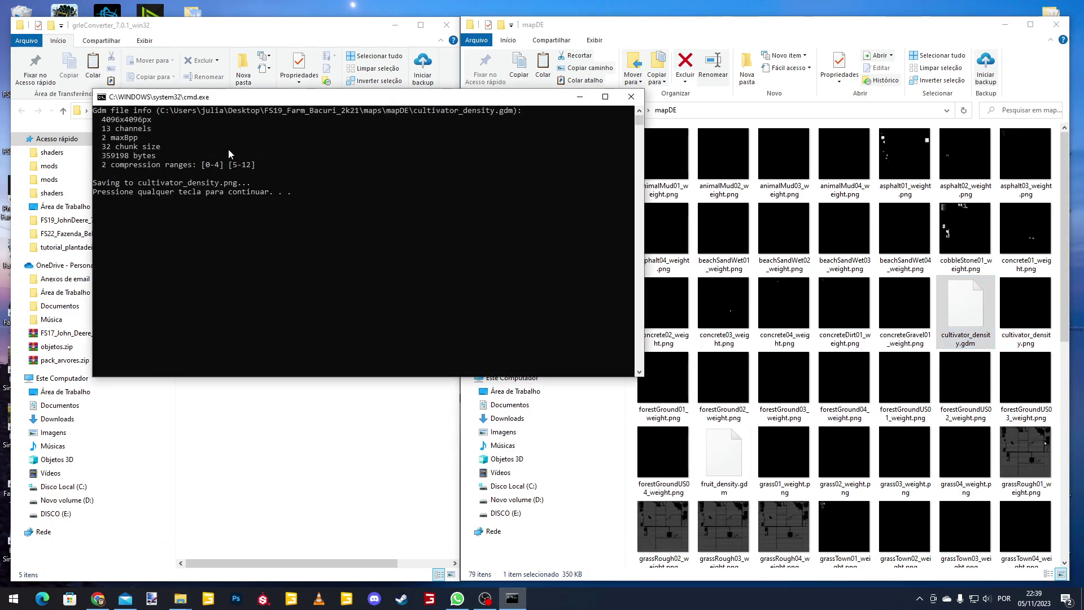
pyautogui.press('Return')
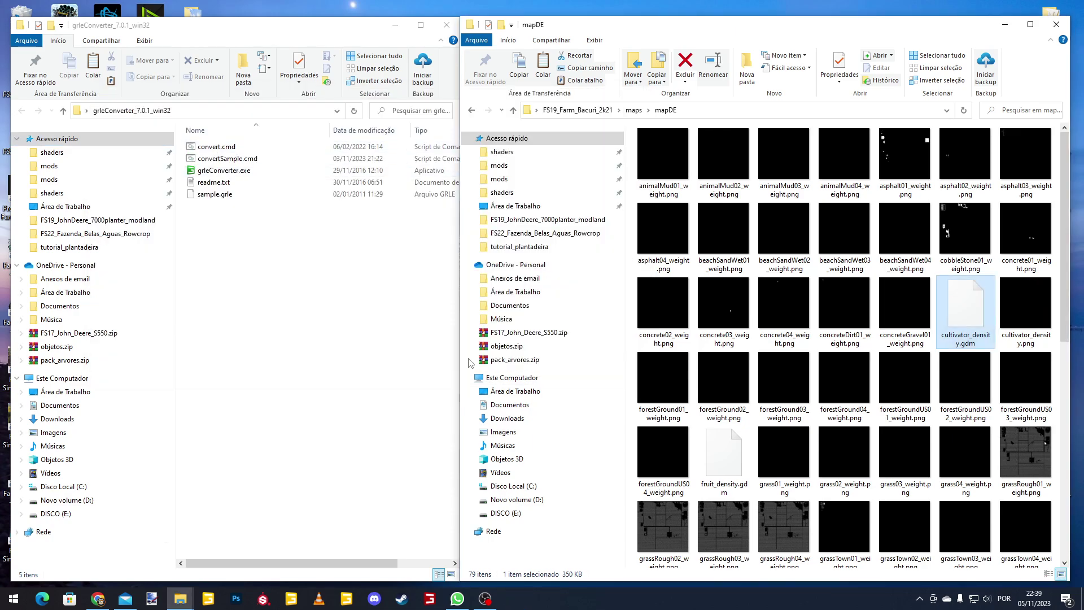
# - Convert fruit_density.gdm to PNG with convert.cmd and select the resulting image
pyautogui.click(734, 474)
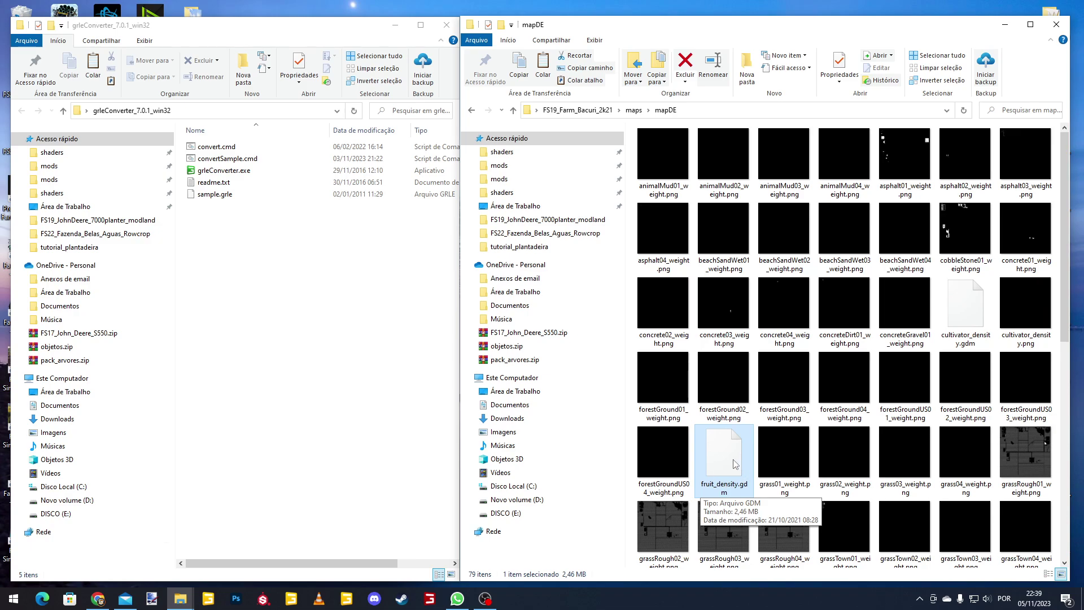
pyautogui.moveTo(733, 462); pyautogui.dragTo(223, 149)
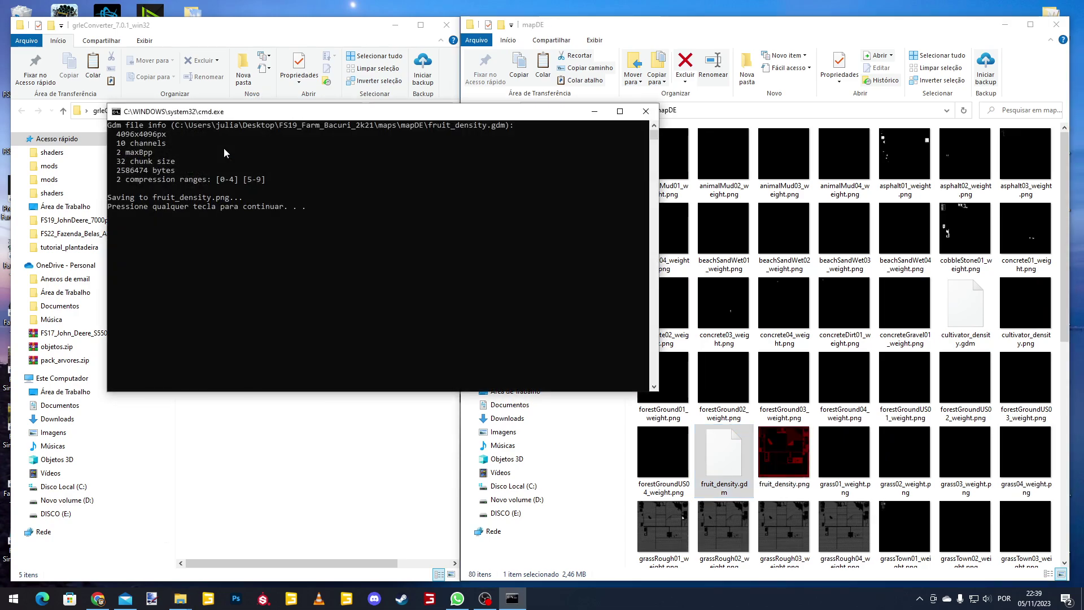
pyautogui.press('Return')
pyautogui.click(782, 451)
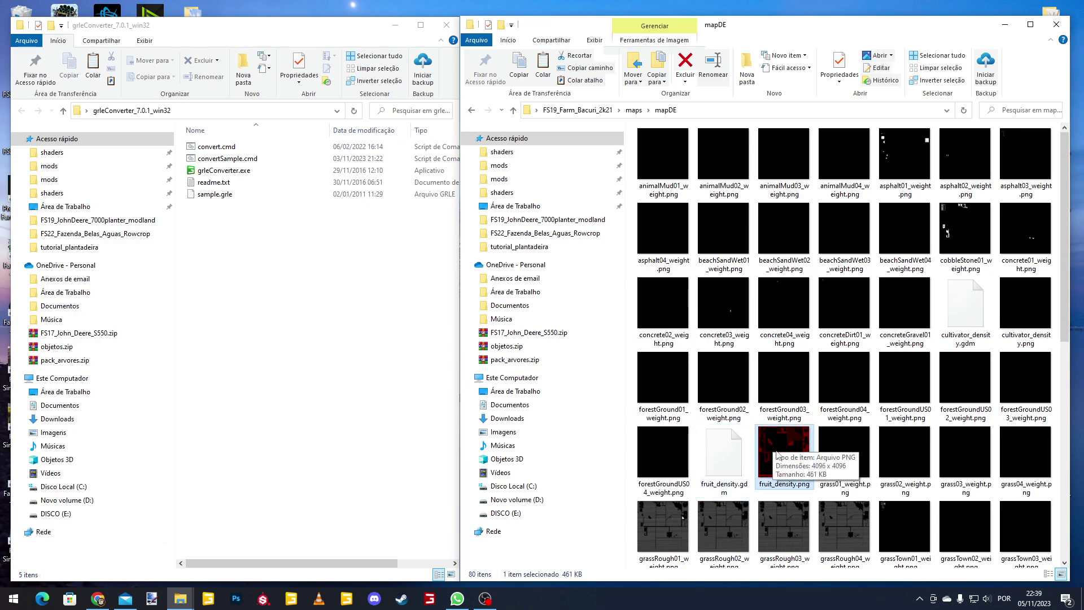
# - Delete the original cultivator_density.gdm and fruit_density.gdm files from the mapDE folder
pyautogui.click(750, 446)
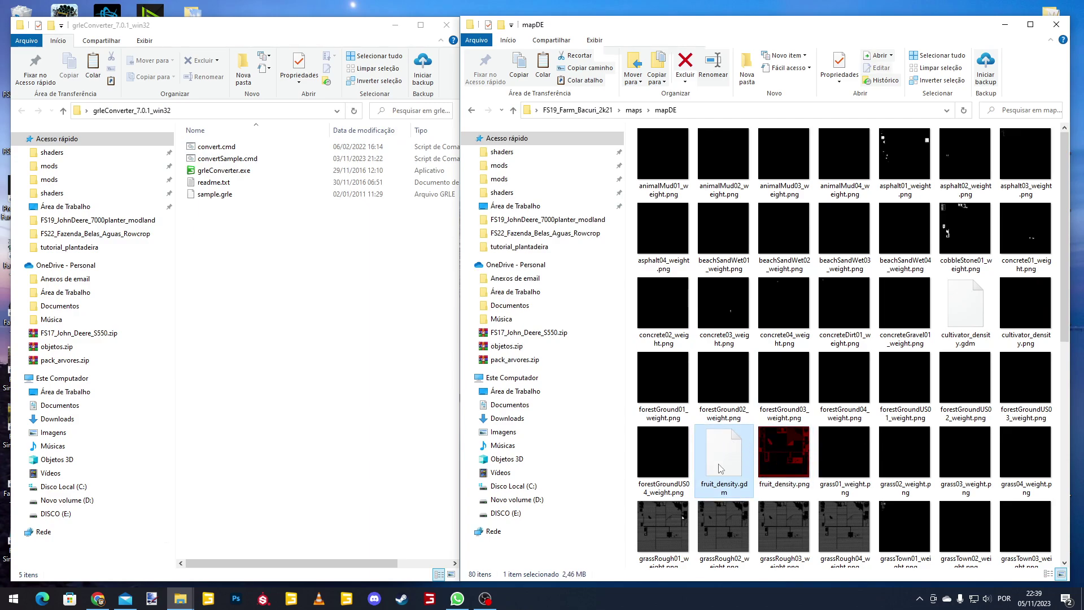
pyautogui.keyDown('ctrl'); pyautogui.click(958, 326); pyautogui.keyUp('ctrl')
pyautogui.click(1031, 28)
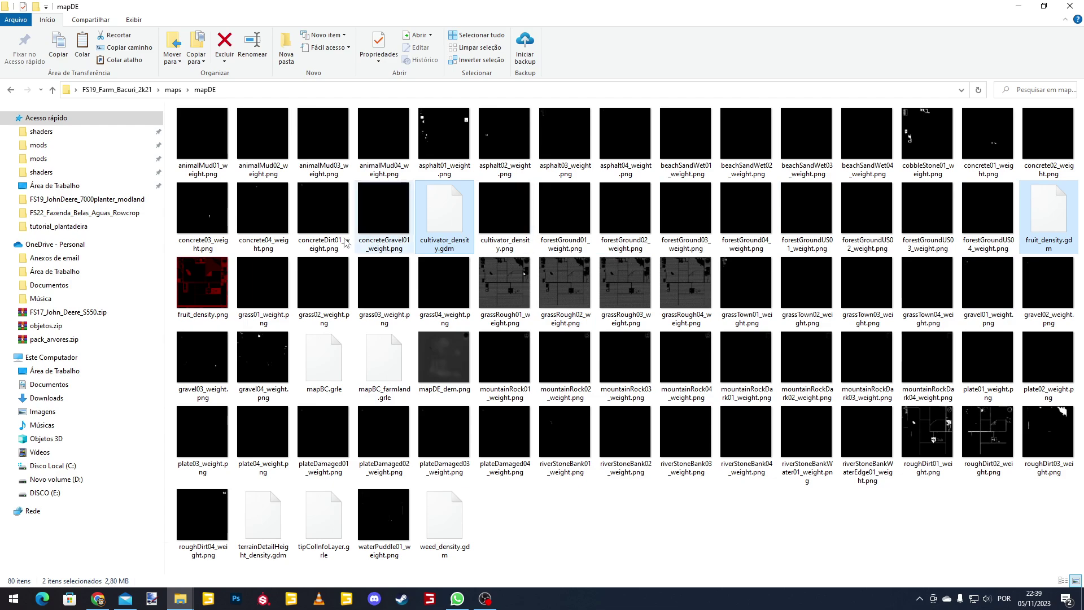
pyautogui.click(445, 217)
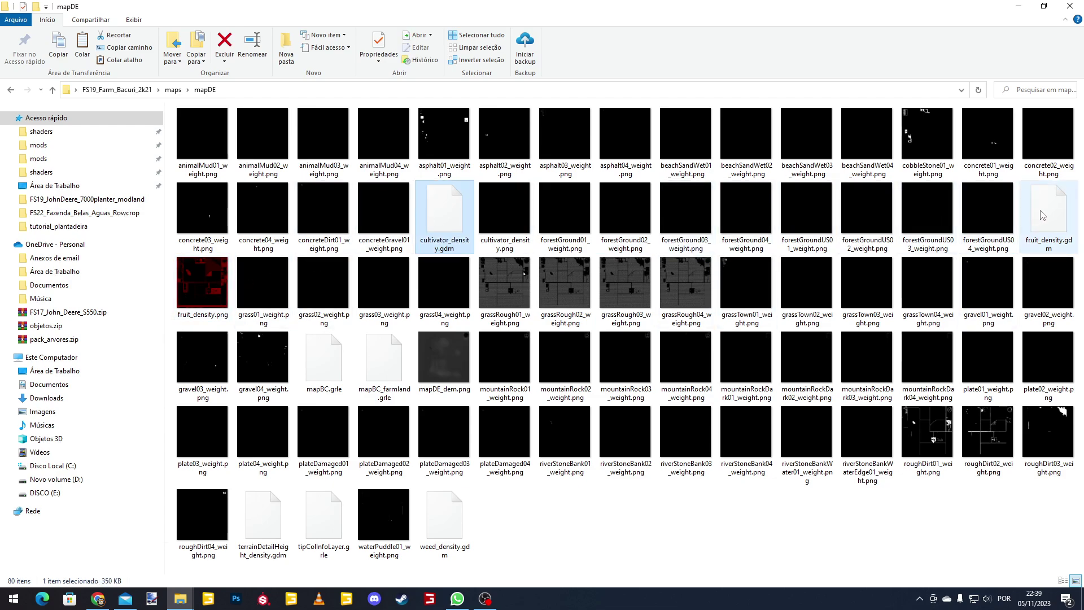
pyautogui.click(491, 220)
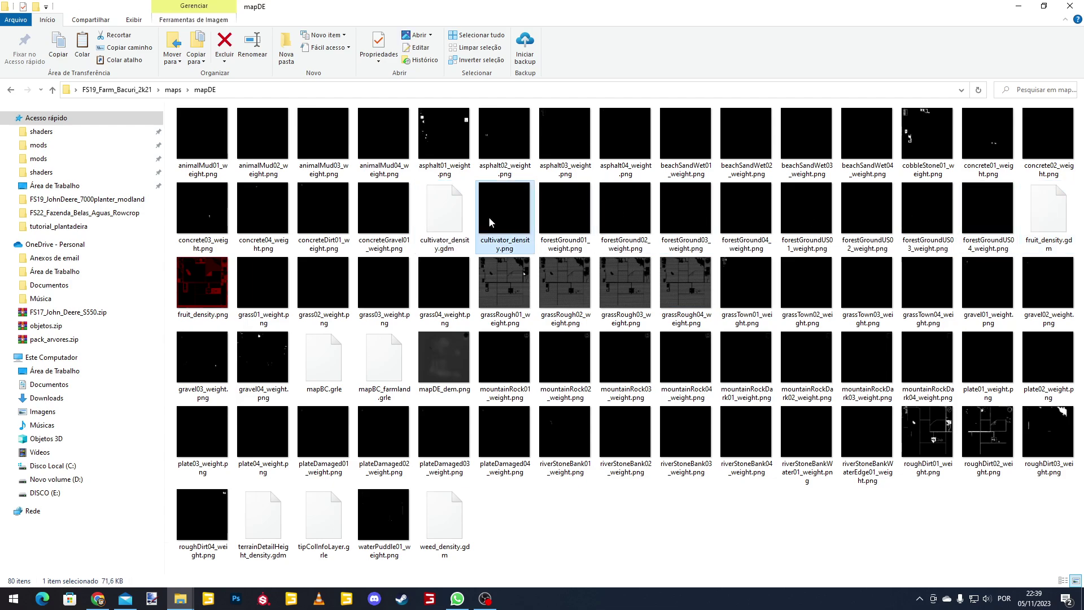
pyautogui.click(427, 227)
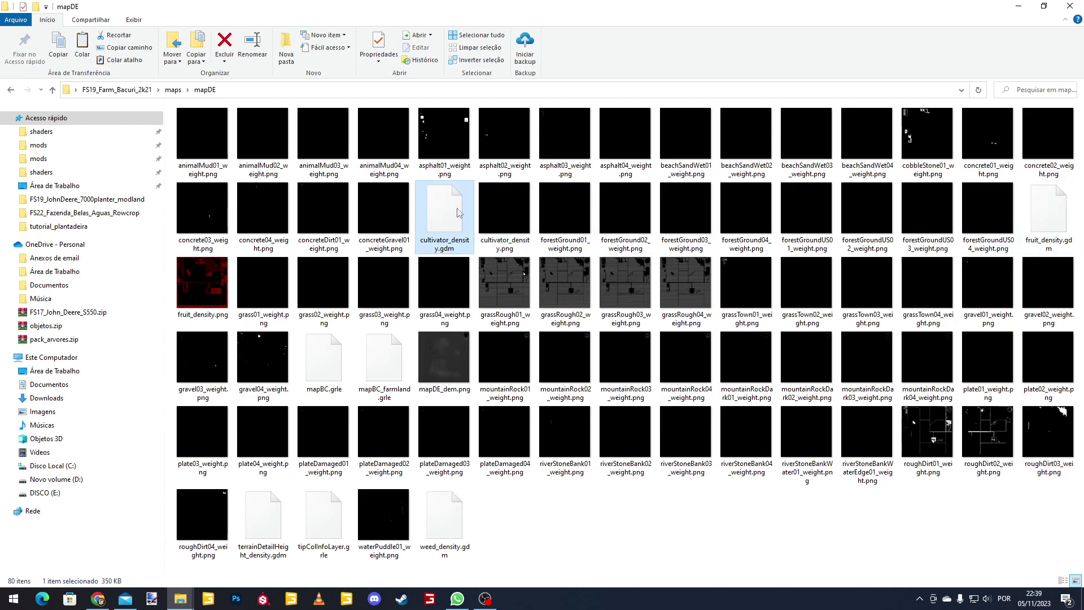
pyautogui.keyDown('ctrl'); pyautogui.click(1051, 213); pyautogui.keyUp('ctrl')
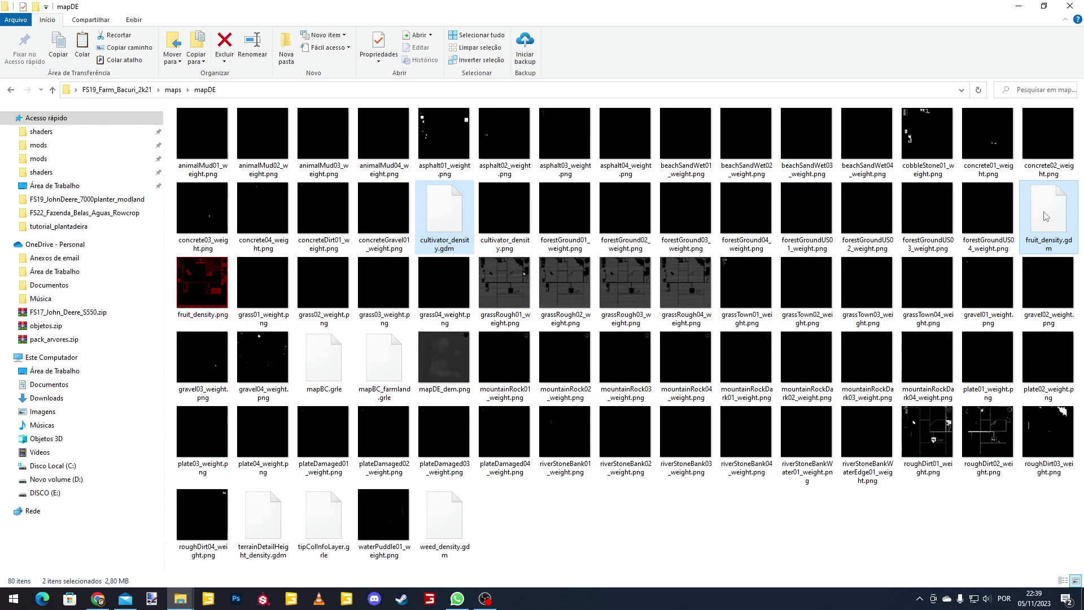
pyautogui.press('Delete')
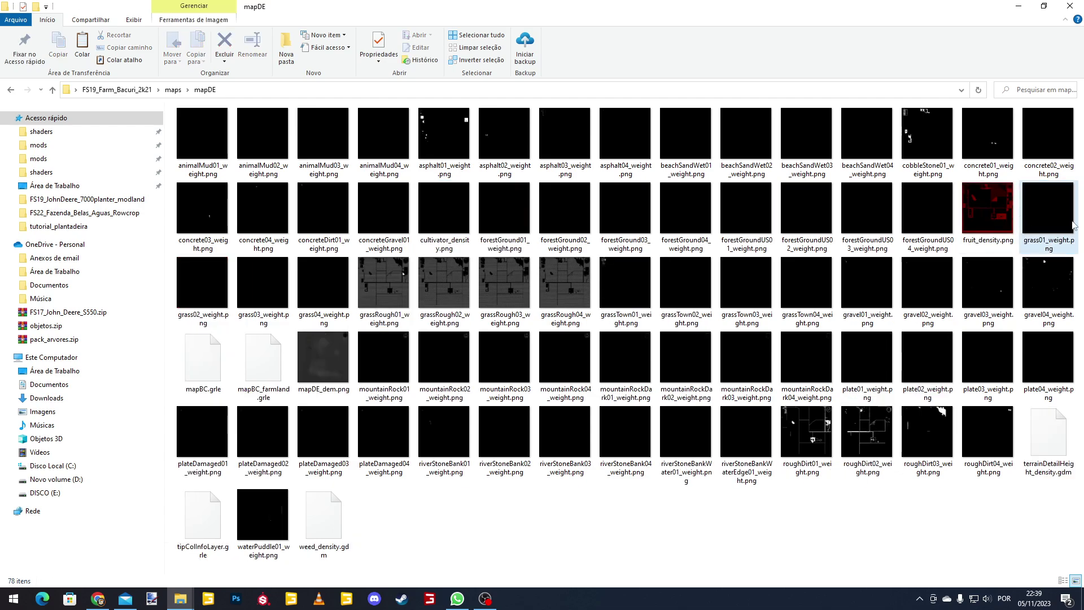
# - Open cultivator_density.png from the mapDE folder in Paint.NET
pyautogui.click(442, 209)
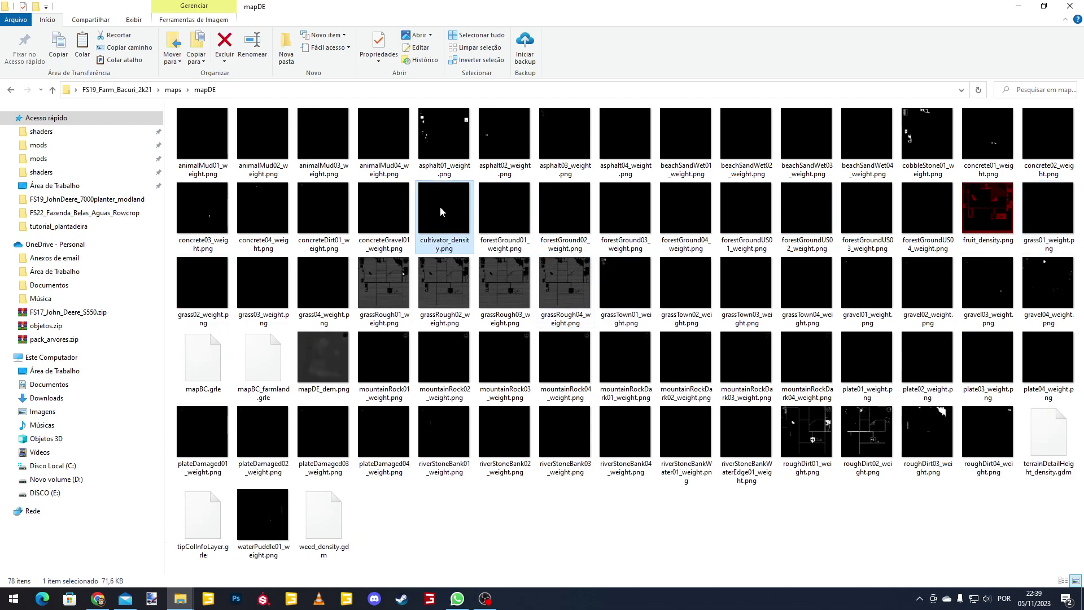
pyautogui.rightClick(432, 209)
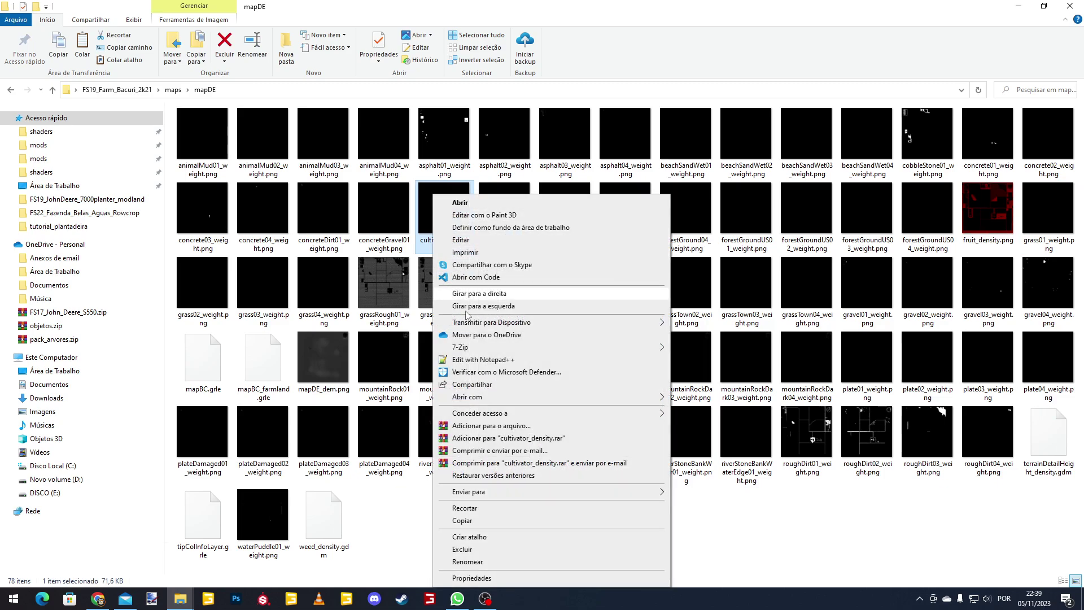
pyautogui.moveTo(462, 401)
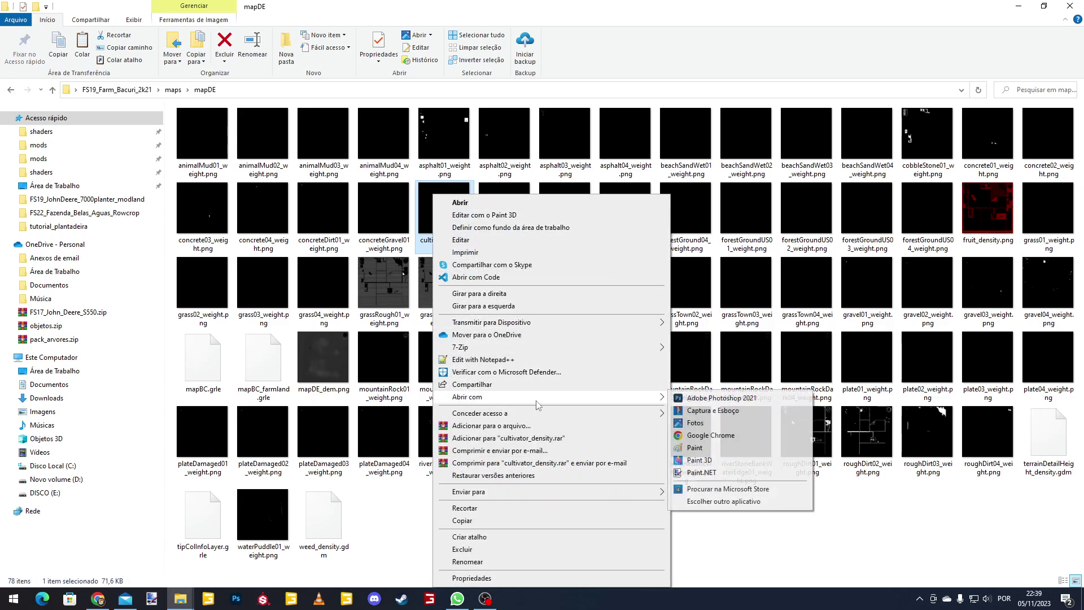
pyautogui.click(730, 474)
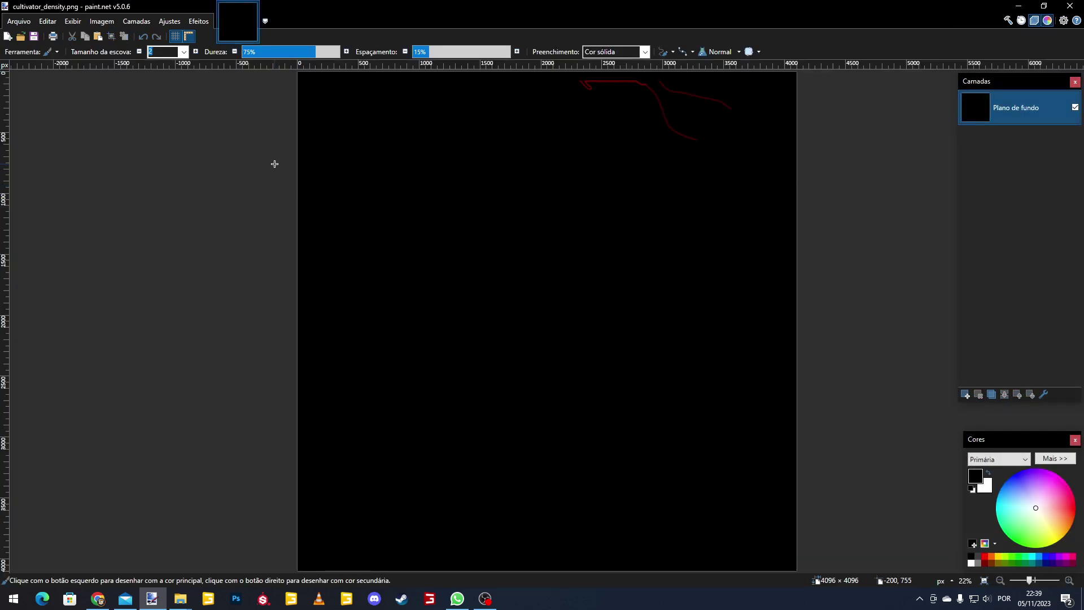
# - Resize the cultivator density image to 8192 × 8192 pixels using Aproximado resampling
pyautogui.click(99, 22)
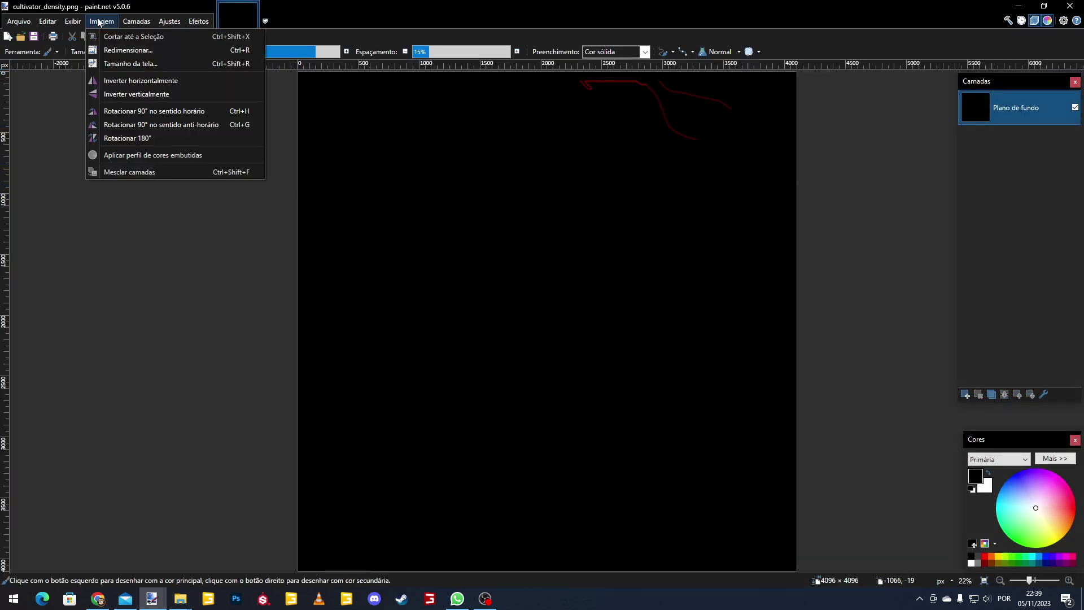
pyautogui.click(118, 50)
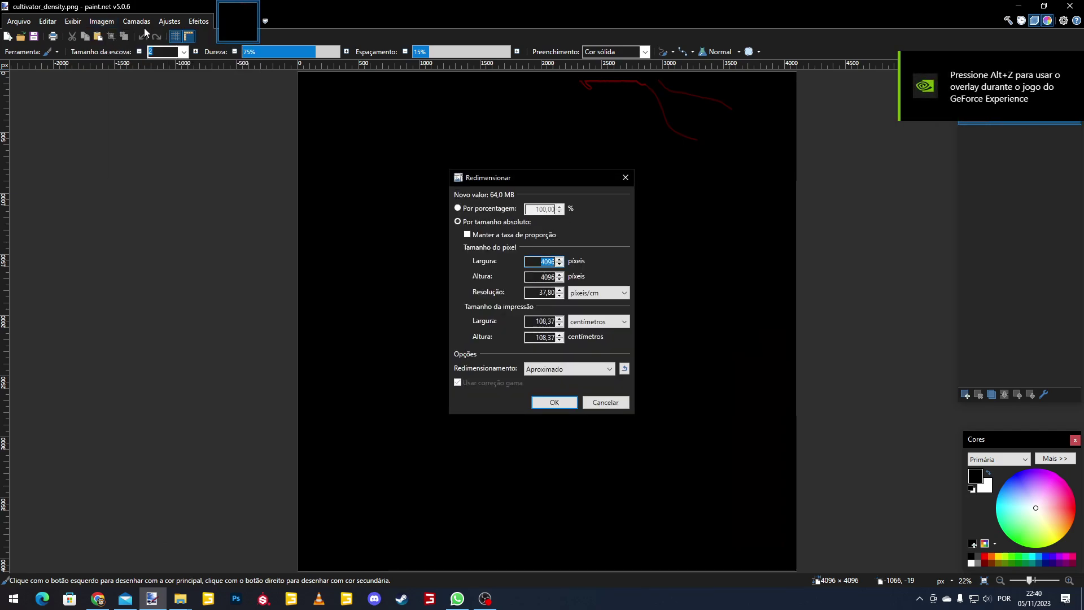
pyautogui.write('8192')
pyautogui.press('Tab')
pyautogui.write('8192')
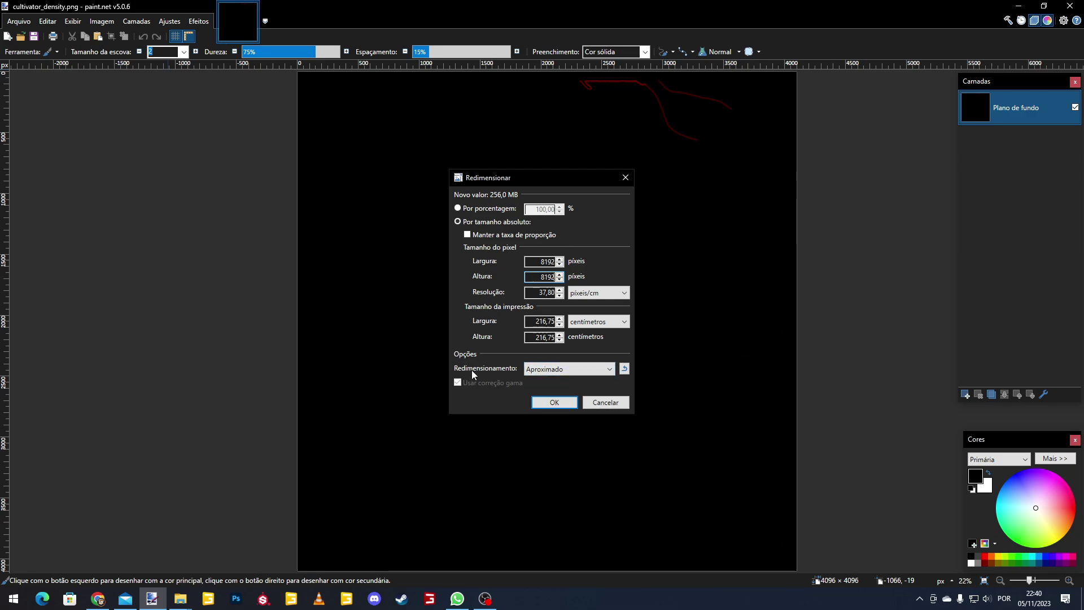
pyautogui.click(611, 370)
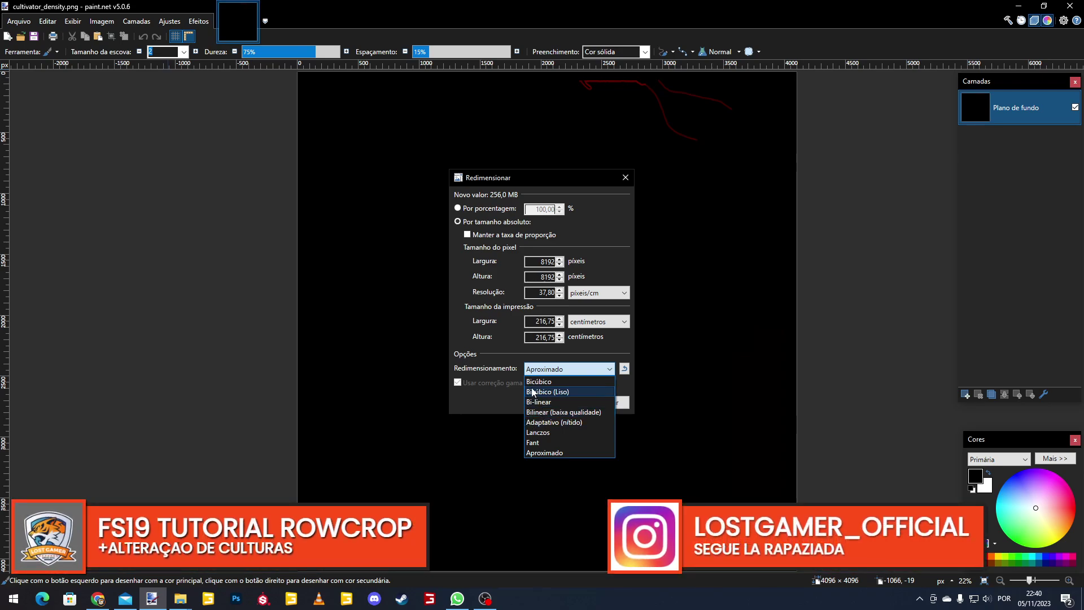
pyautogui.click(557, 454)
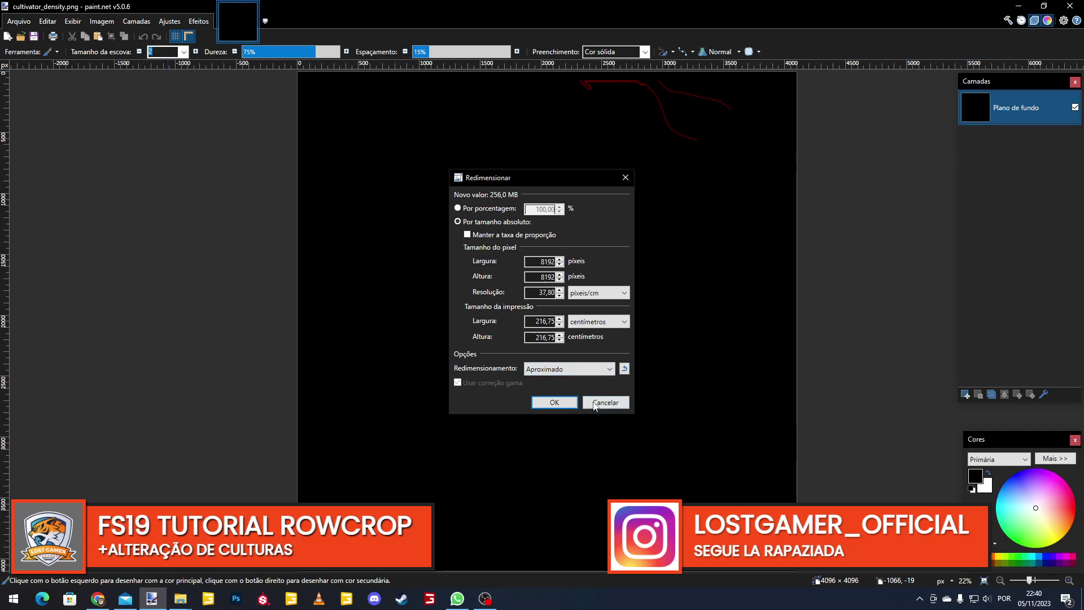
pyautogui.click(553, 402)
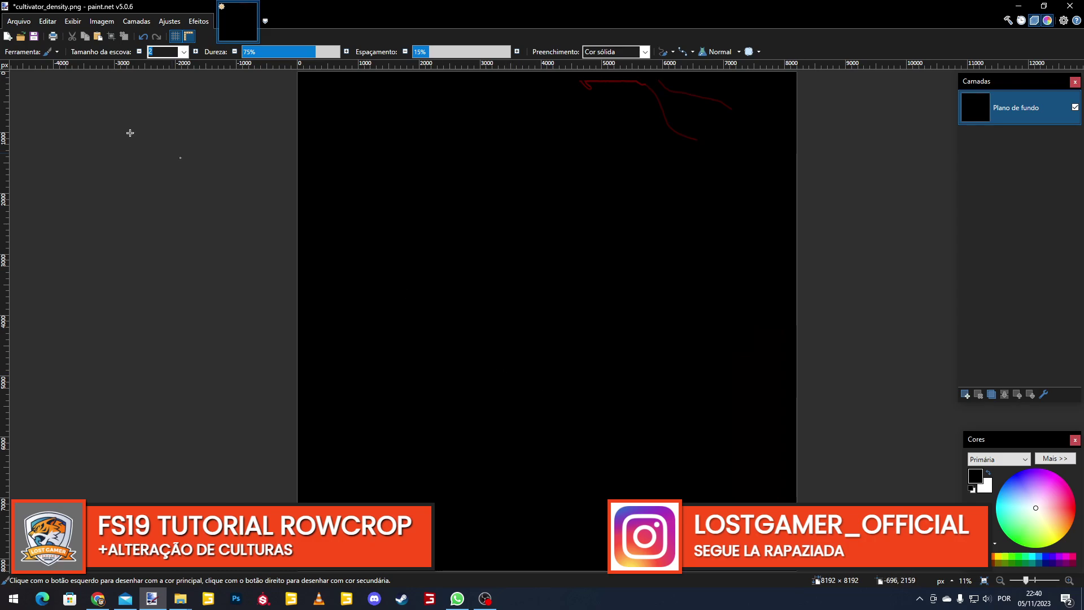
# - Save cultivator_density.png with automatic bit depth detection, close the editor and return to the mapDE folder
pyautogui.click(1071, 6)
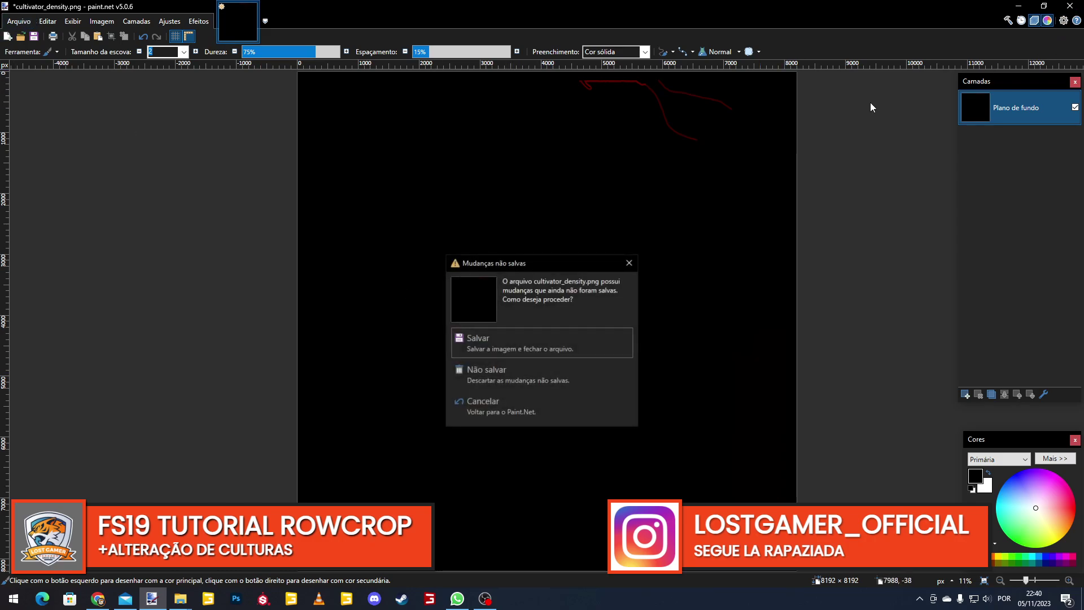
pyautogui.click(553, 349)
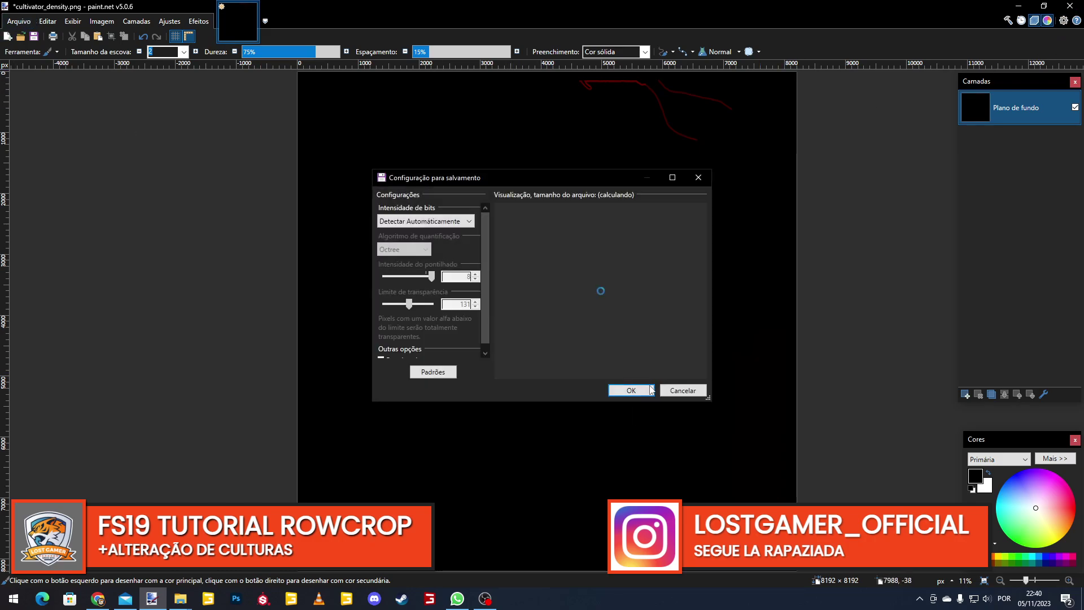
pyautogui.click(632, 390)
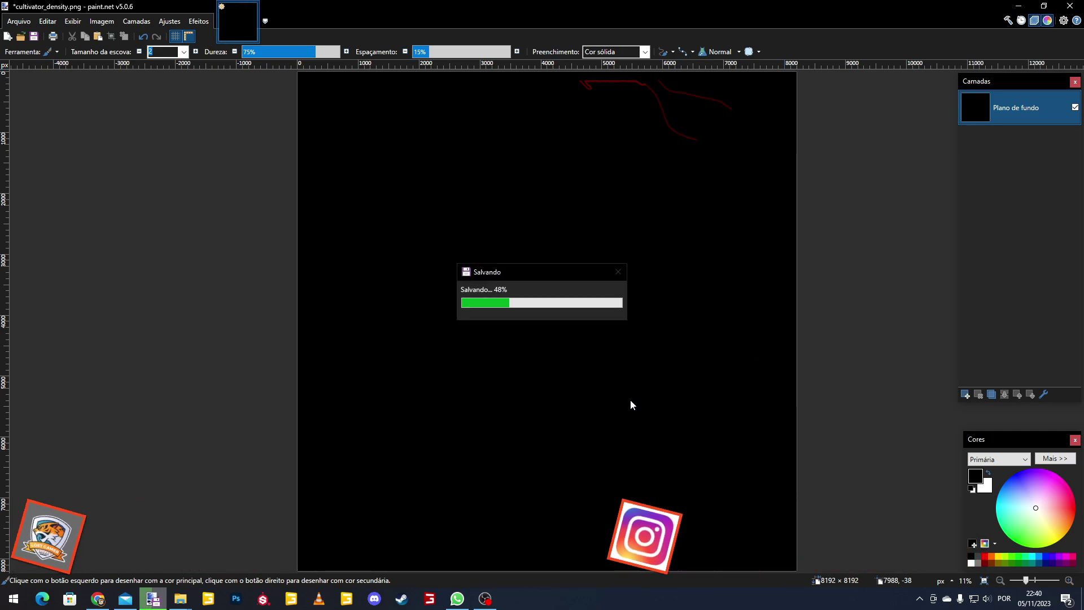
pyautogui.hotkey('alt', 'Tab')
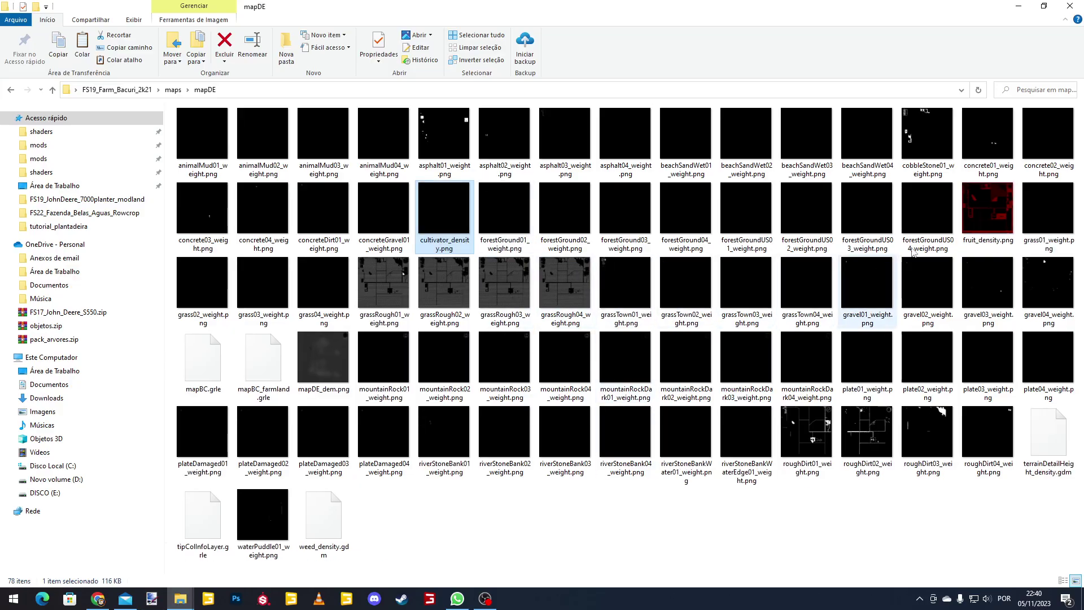
# - Open fruit_density.png from the mapDE folder in Paint.NET
pyautogui.click(988, 234)
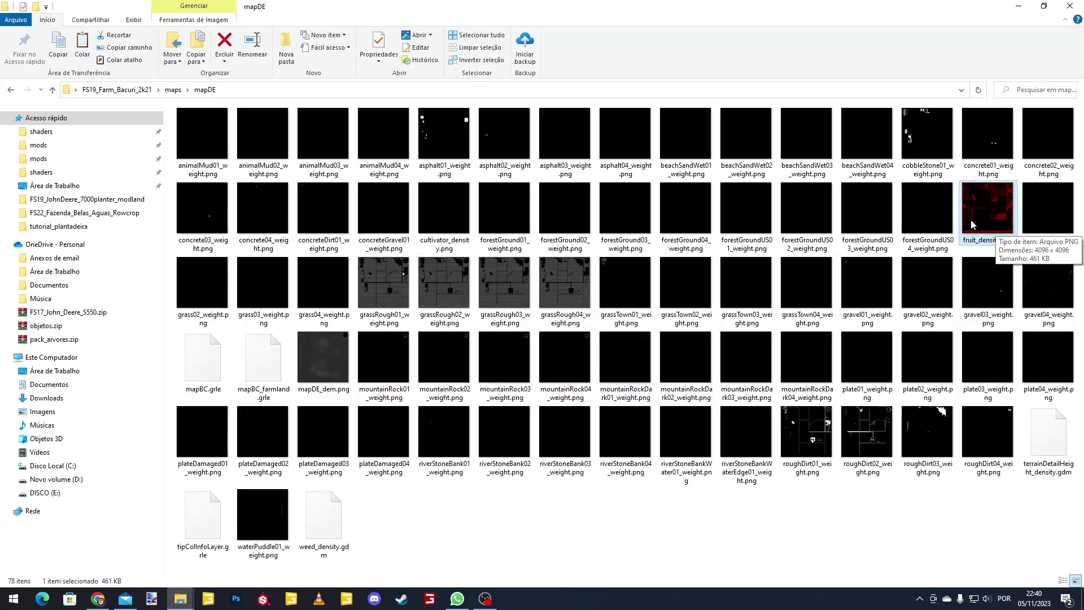
pyautogui.rightClick(968, 218)
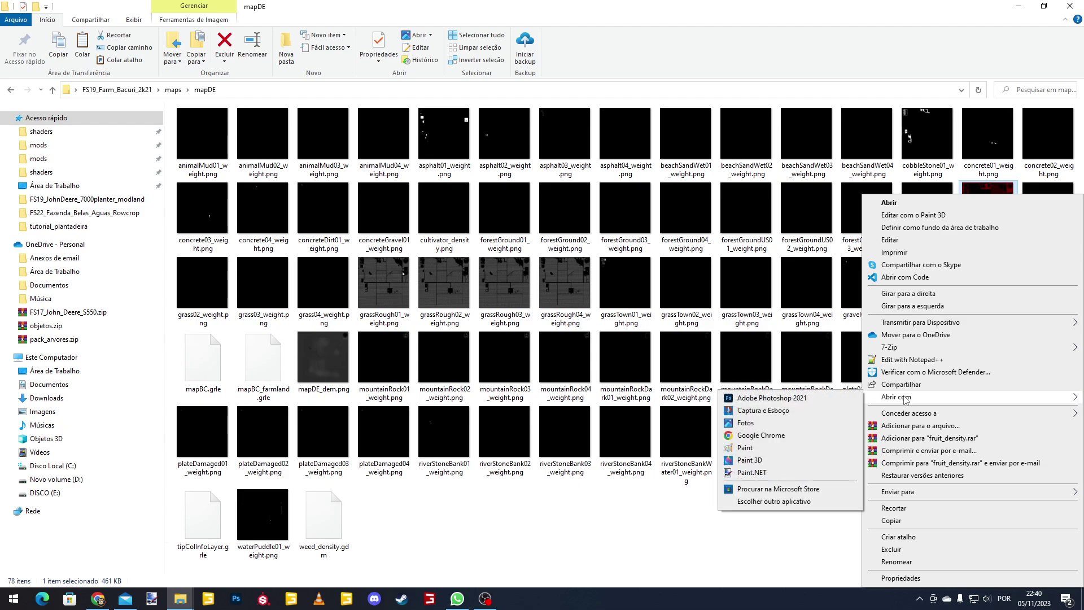
pyautogui.click(784, 476)
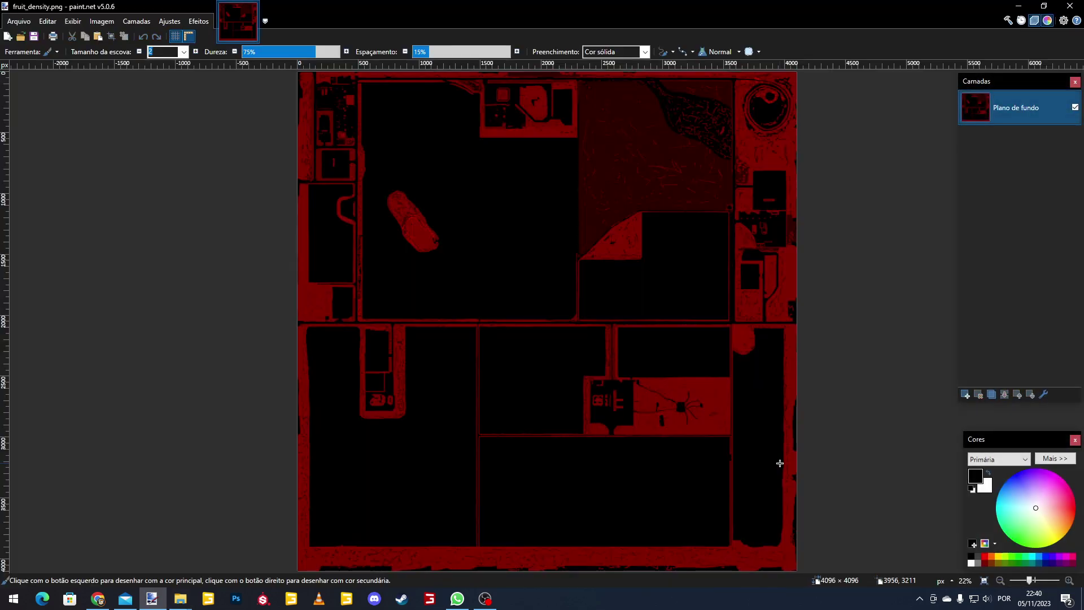
# - Resize the fruit density image to 8192 × 8192 pixels using Aproximado resampling
pyautogui.click(103, 22)
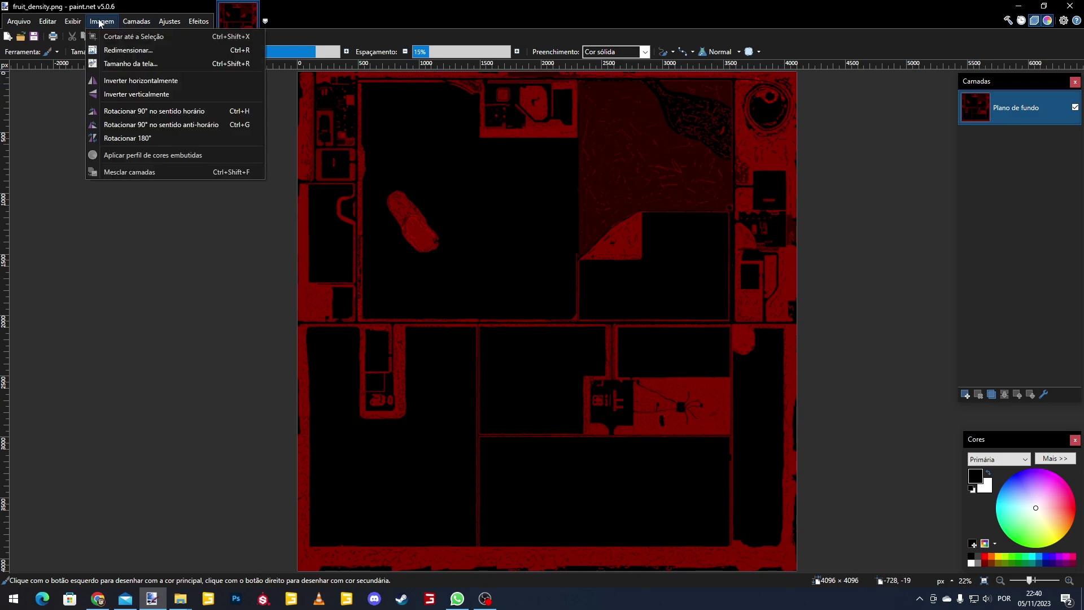
pyautogui.click(113, 51)
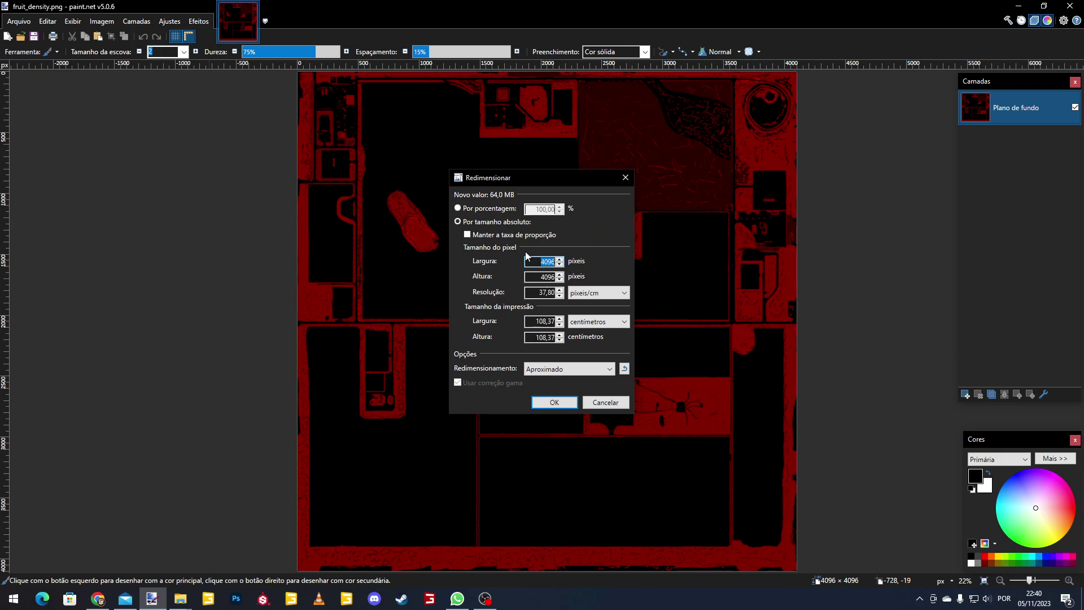
pyautogui.write('8192')
pyautogui.doubleClick(533, 276)
pyautogui.write('8192')
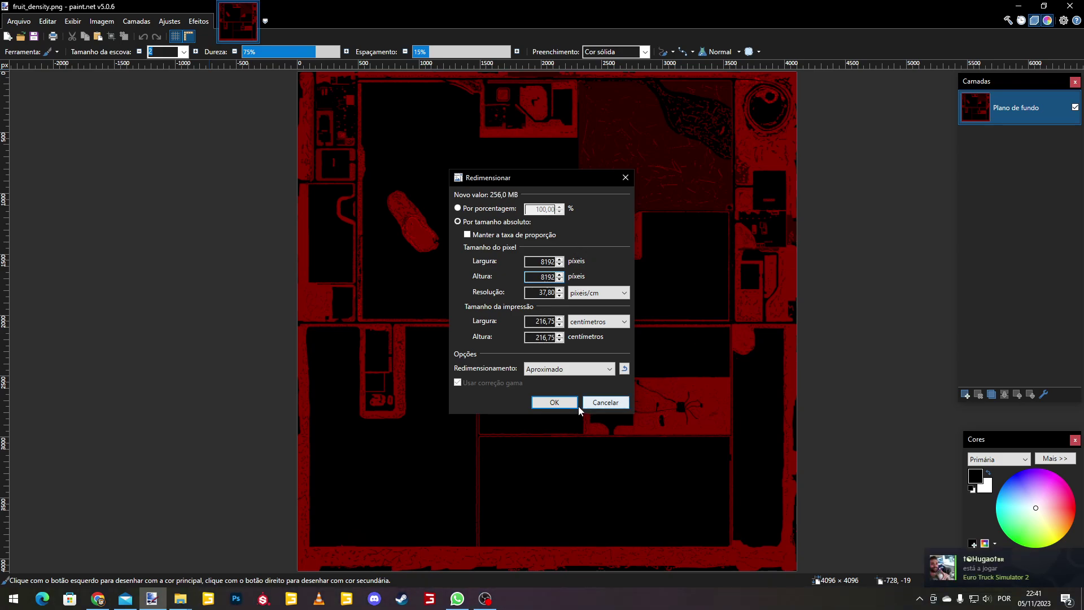
pyautogui.click(559, 403)
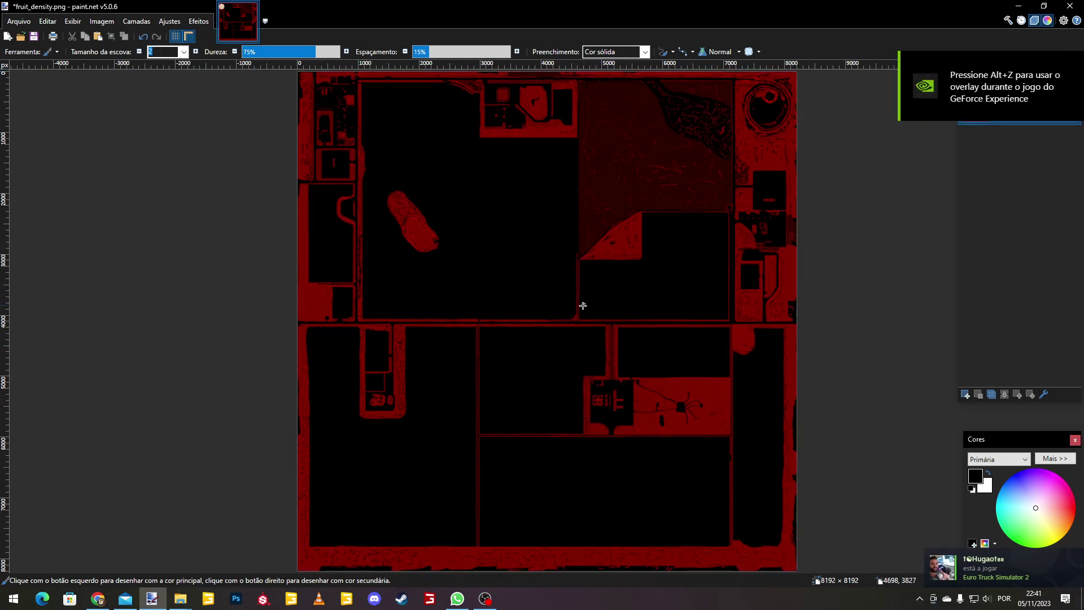
# - Save fruit_density.png with automatic bit depth detection, close the editor and return to the mapDE folder
pyautogui.click(1069, 6)
pyautogui.click(543, 340)
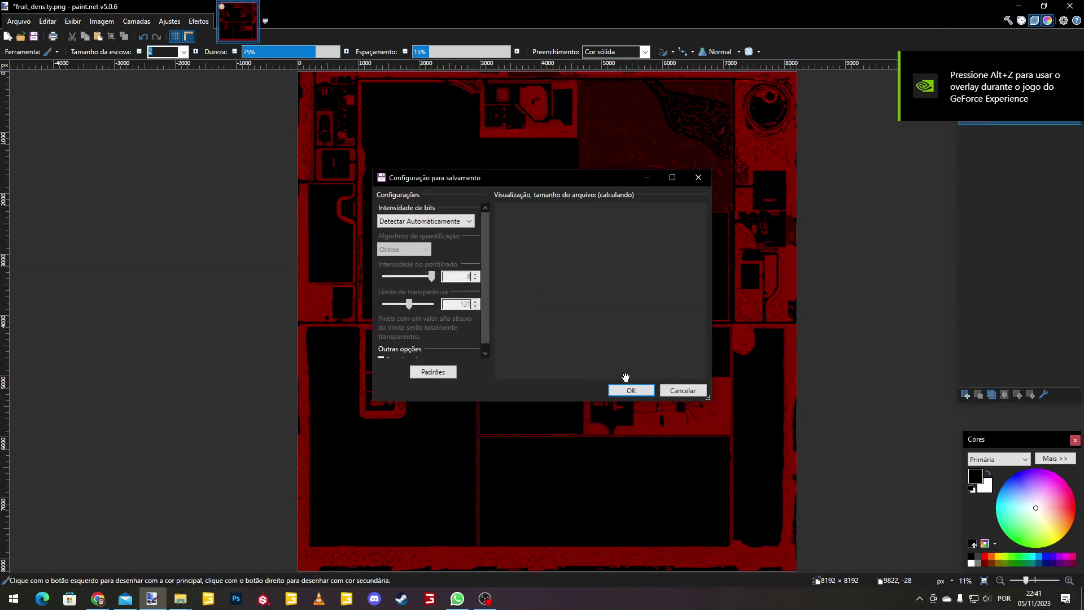
pyautogui.click(631, 390)
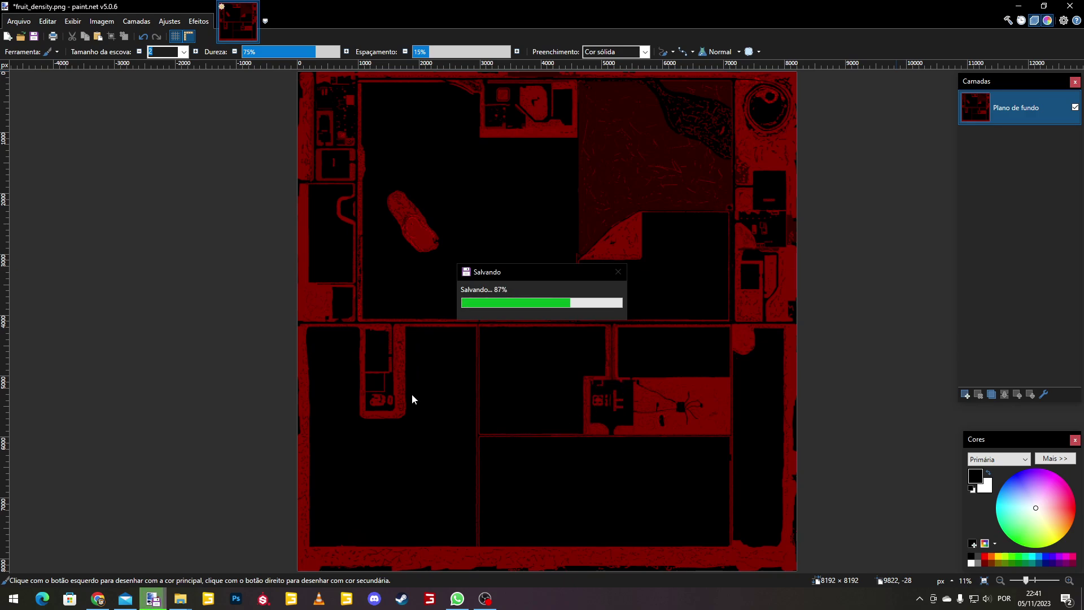
pyautogui.hotkey('alt', 'Tab')
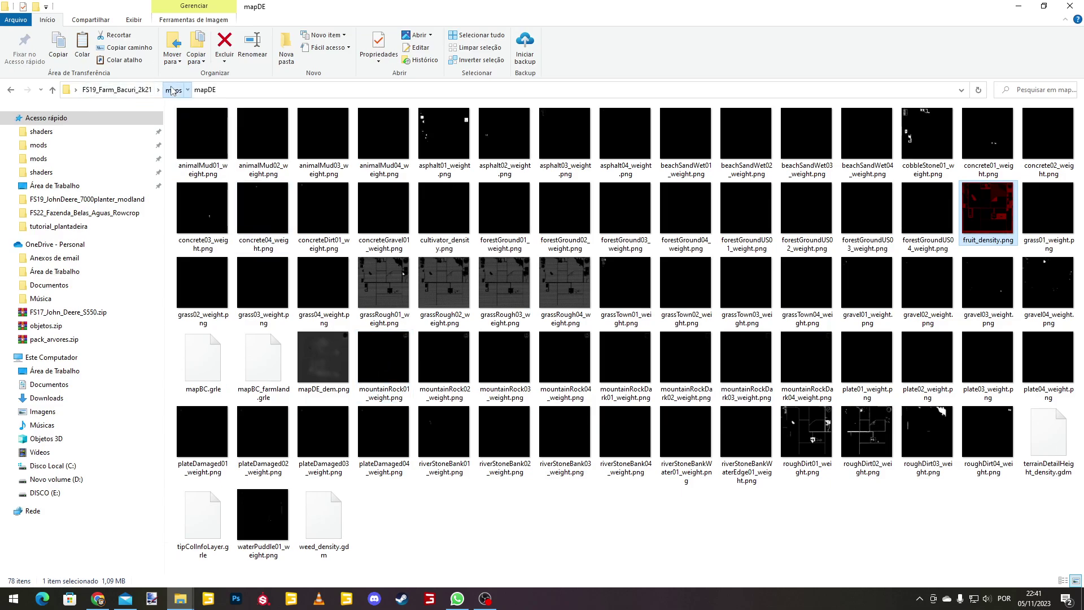
# - Open mapBC.i3d from the parent maps folder as text in Visual Studio Code
pyautogui.click(173, 90)
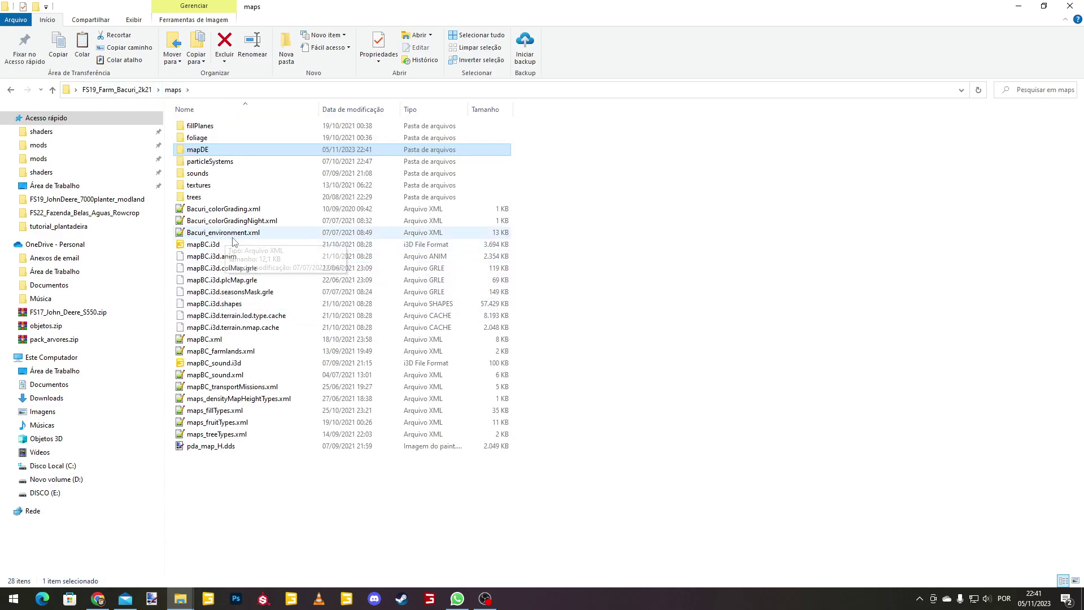
pyautogui.click(192, 246)
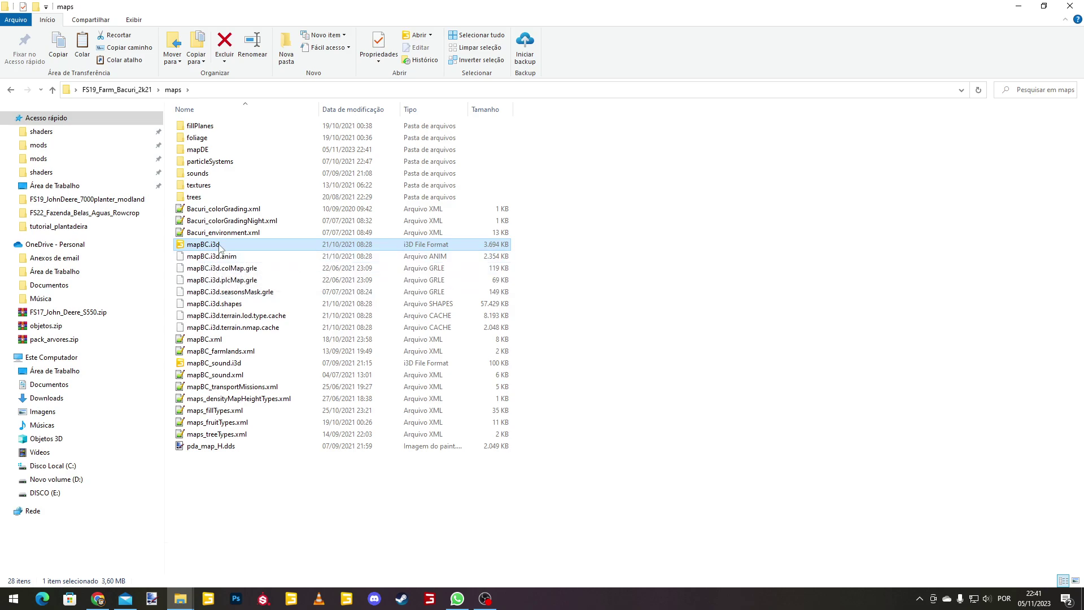
pyautogui.rightClick(198, 245)
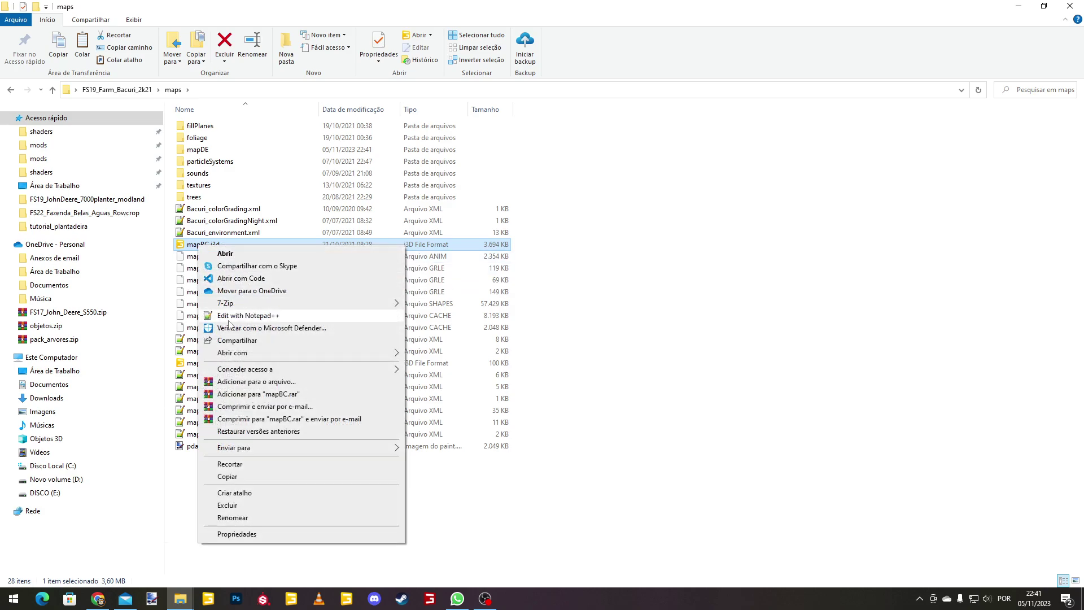
pyautogui.click(242, 278)
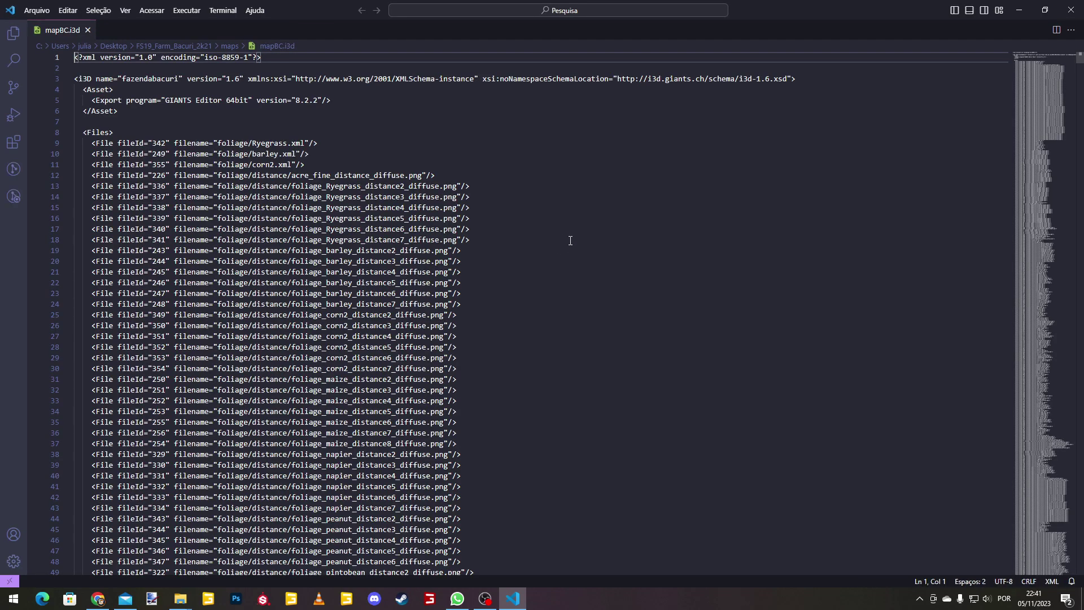
pyautogui.click(510, 210)
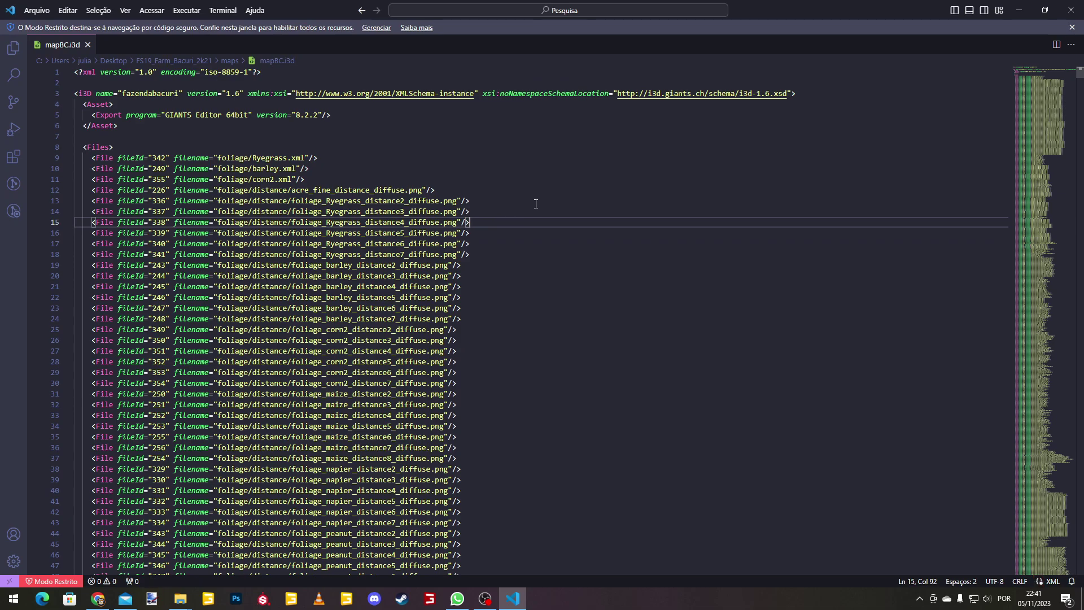
# - Search mapBC.i3d for FRUIT and change the file extension of the cultivator_density and fruit_density references to png
pyautogui.hotkey('ctrl', 'f')
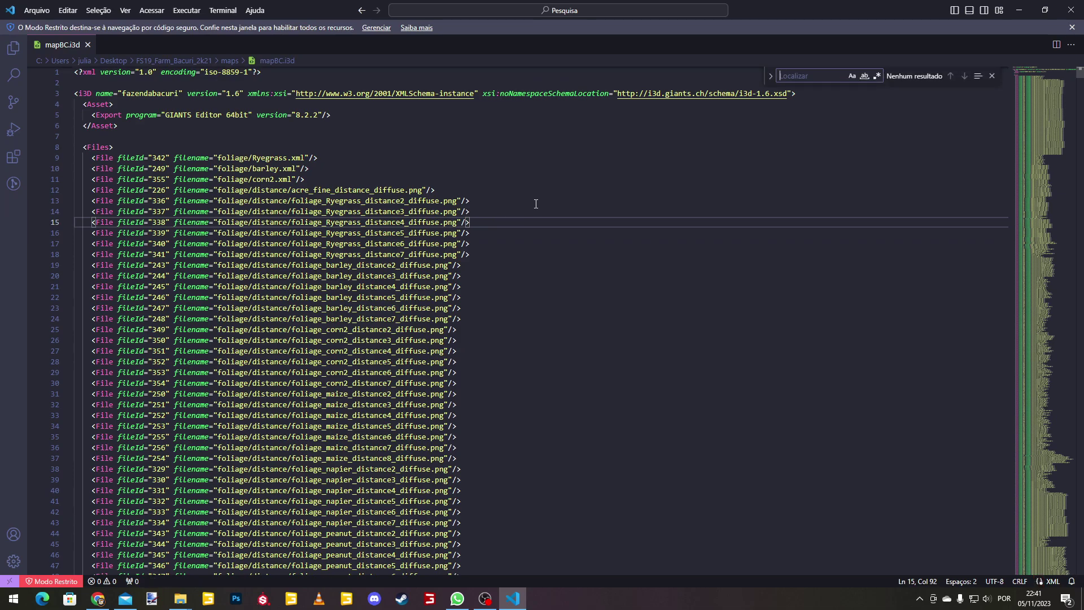
pyautogui.write('FRUIT')
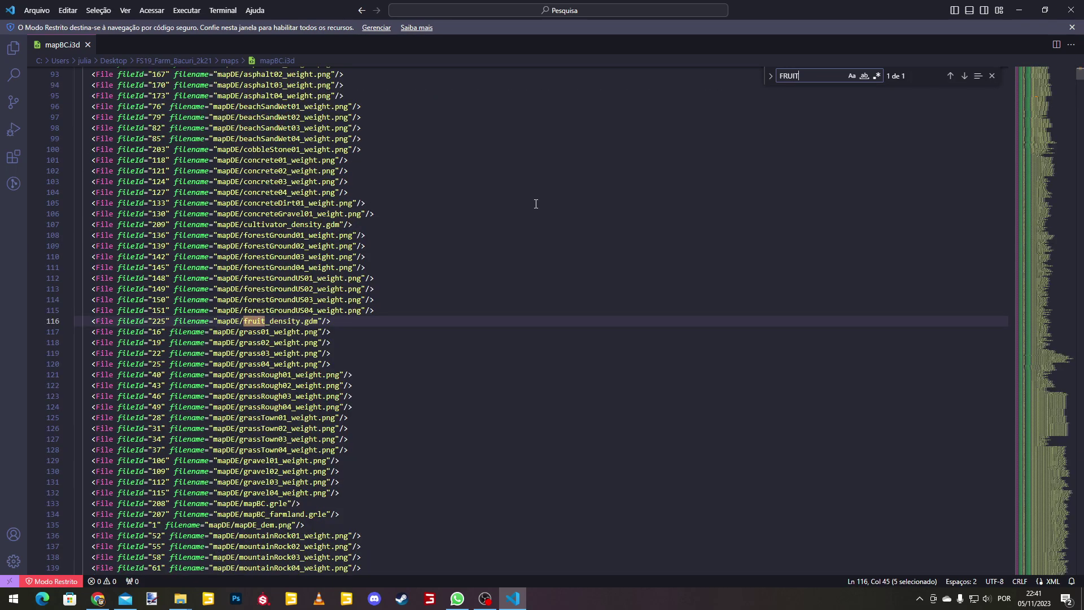
pyautogui.click(242, 322)
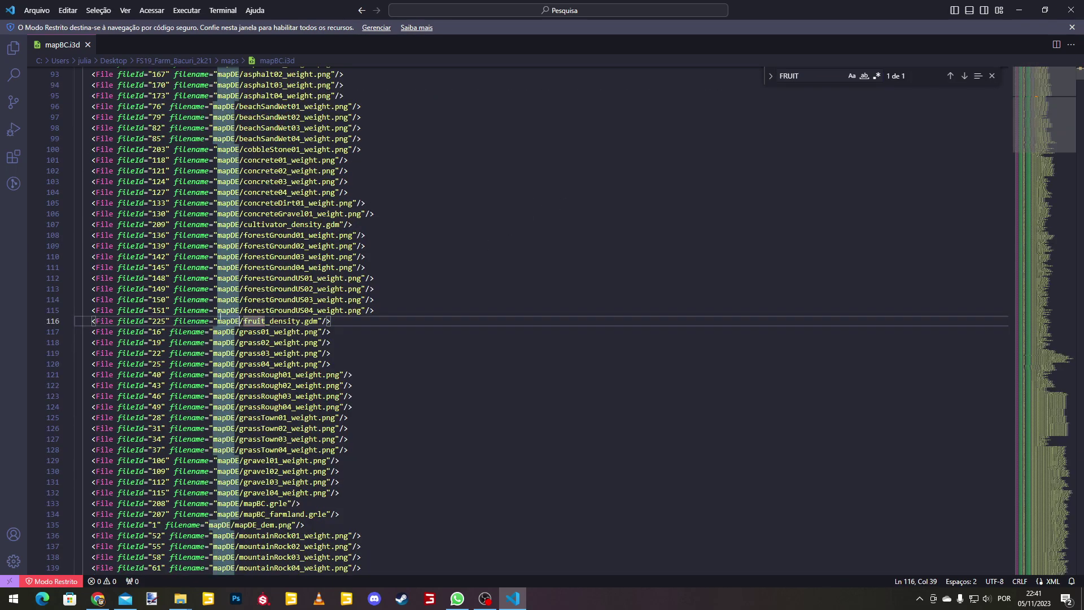
pyautogui.moveTo(246, 320); pyautogui.dragTo(301, 321)
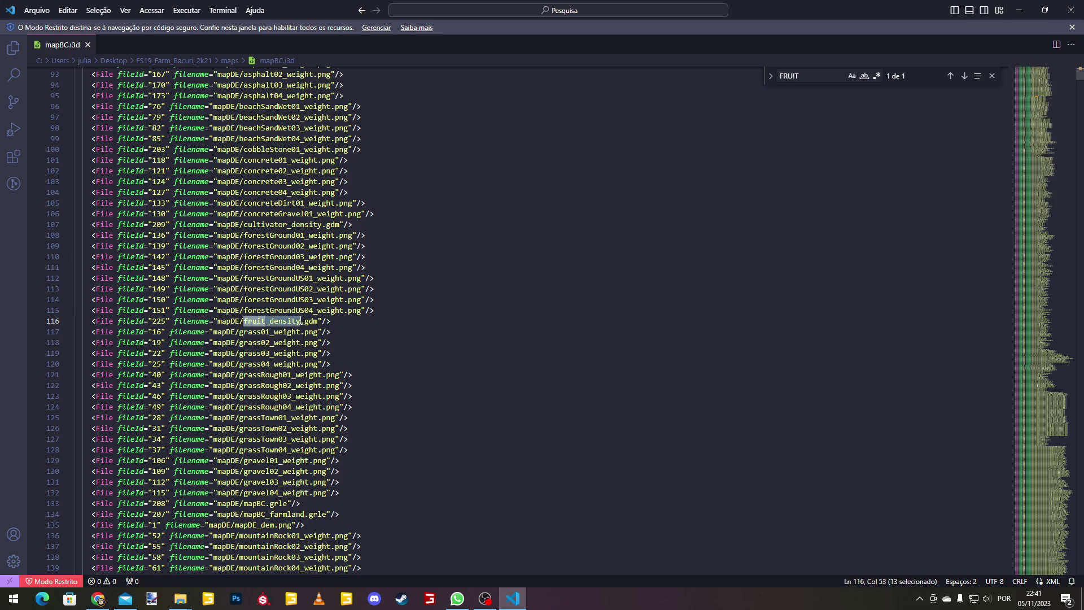
pyautogui.moveTo(244, 224); pyautogui.dragTo(322, 227)
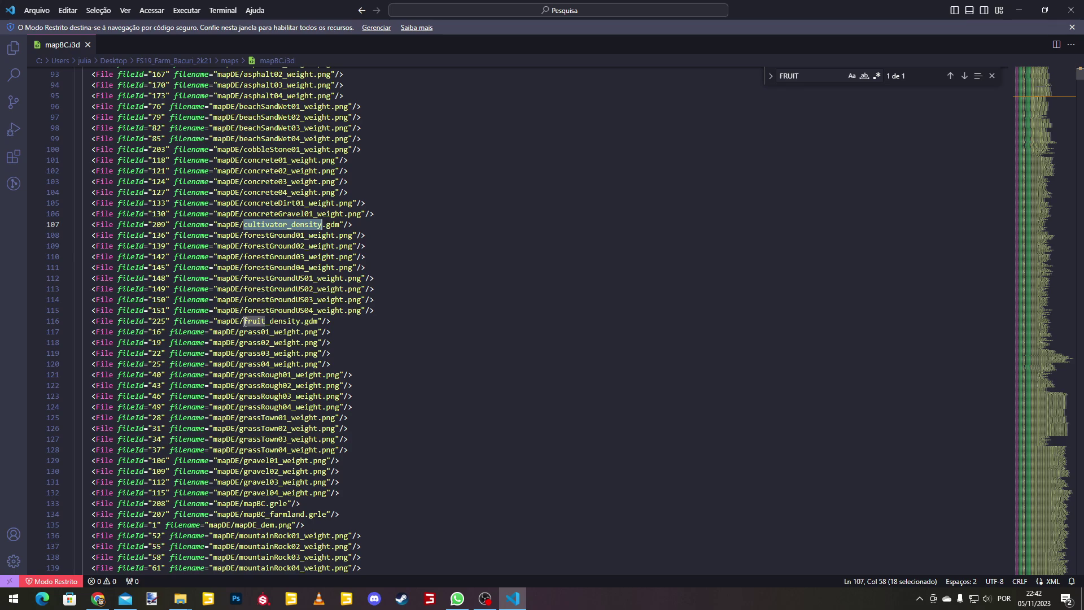
pyautogui.moveTo(244, 321); pyautogui.dragTo(298, 322)
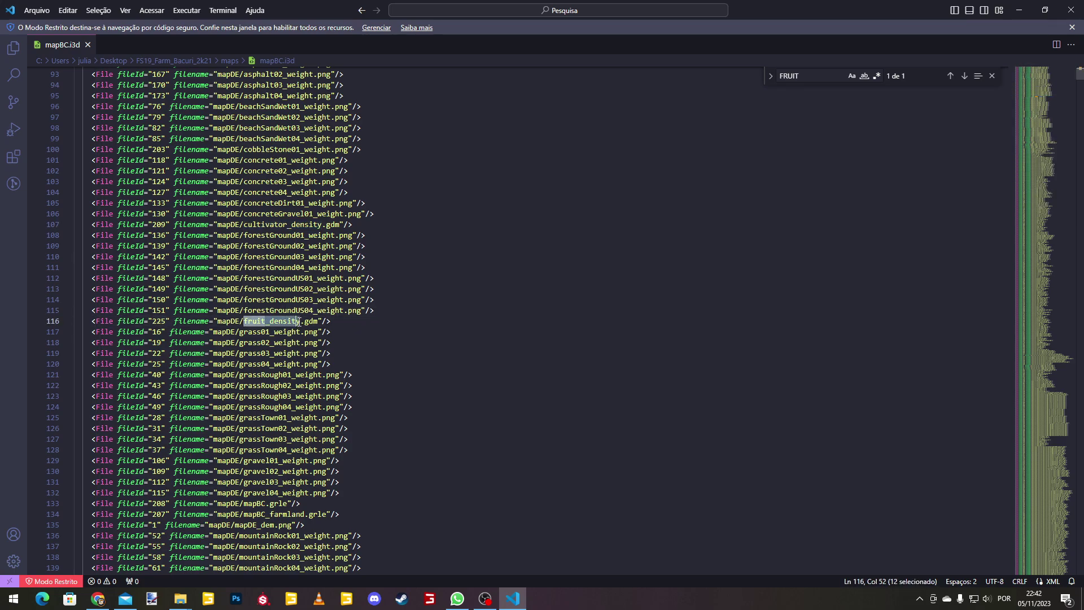
pyautogui.click(327, 224)
pyautogui.moveTo(327, 226); pyautogui.dragTo(341, 225)
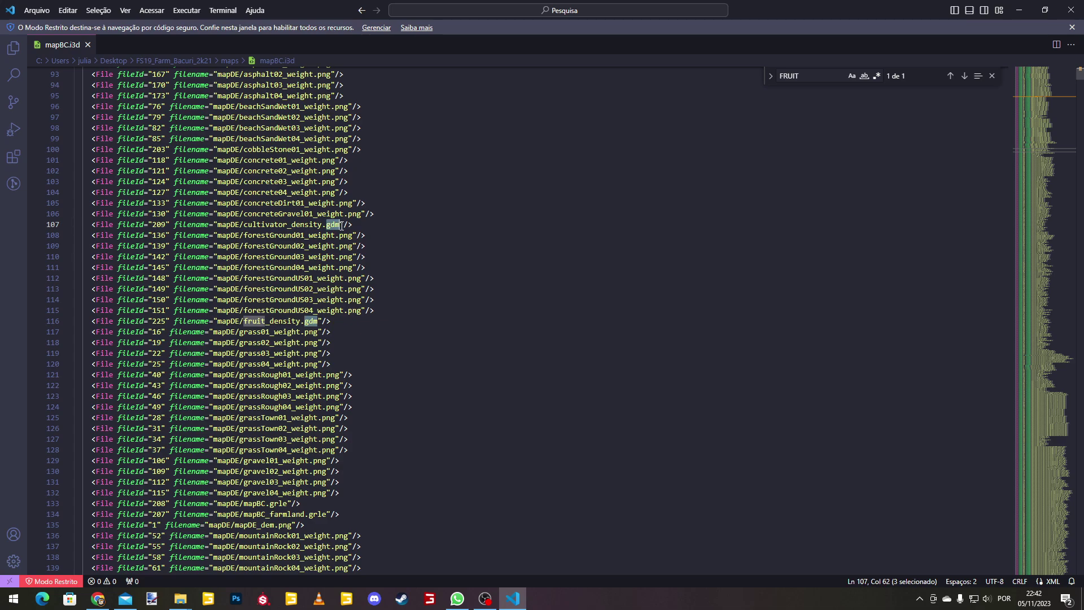
pyautogui.write('png')
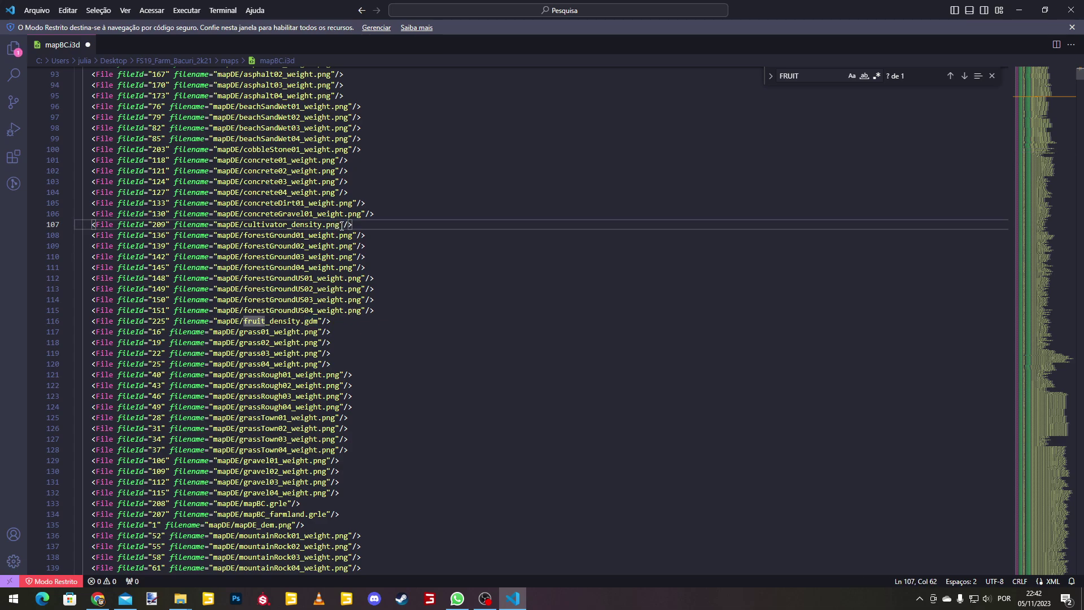
pyautogui.moveTo(305, 320); pyautogui.dragTo(317, 321)
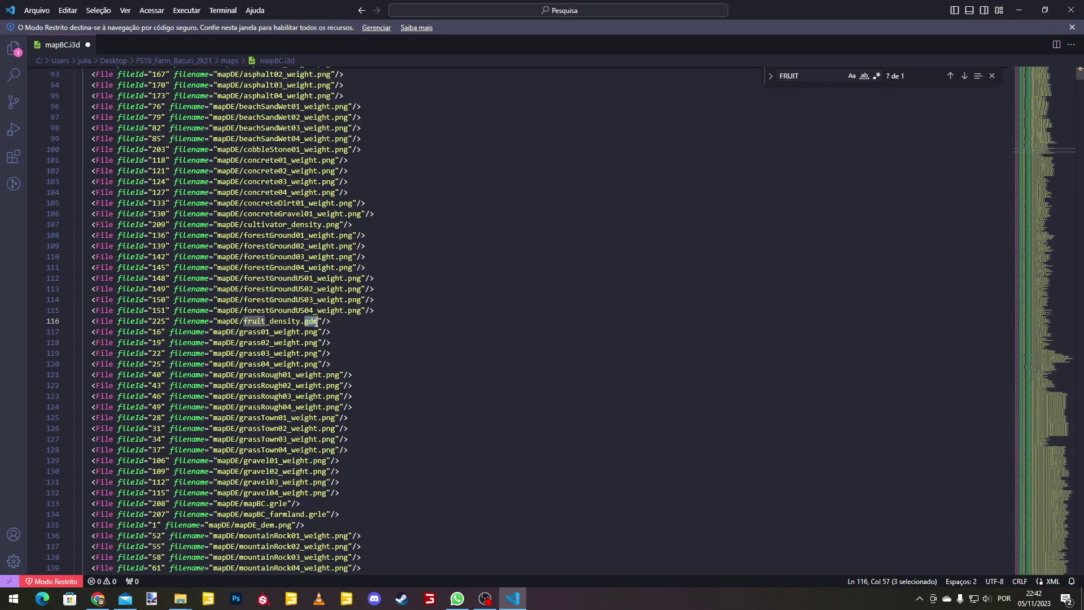
pyautogui.write('png')
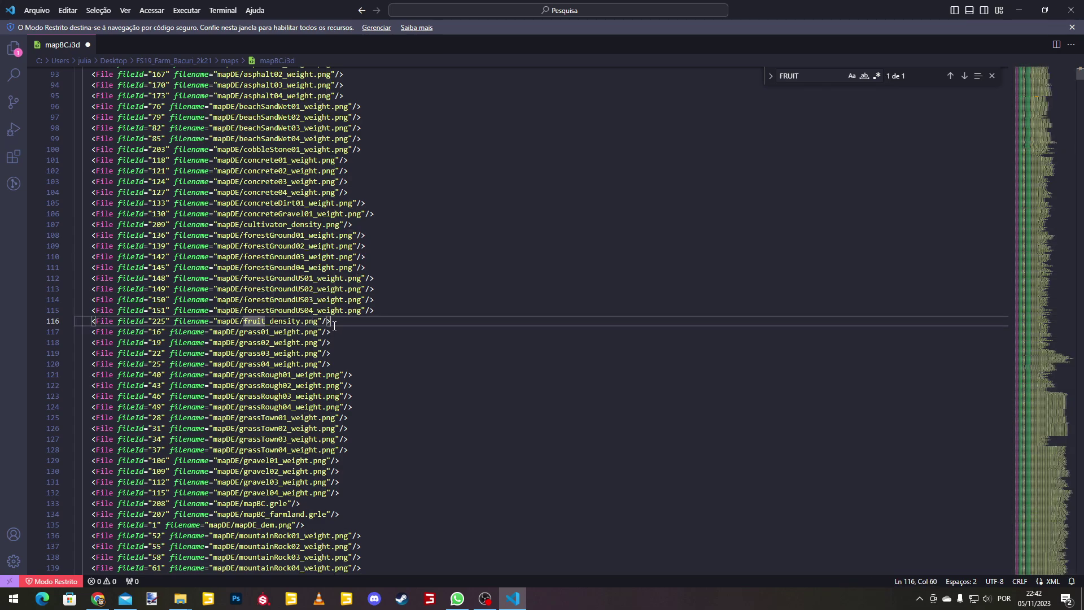
pyautogui.click(386, 310)
pyautogui.click(388, 289)
pyautogui.click(387, 278)
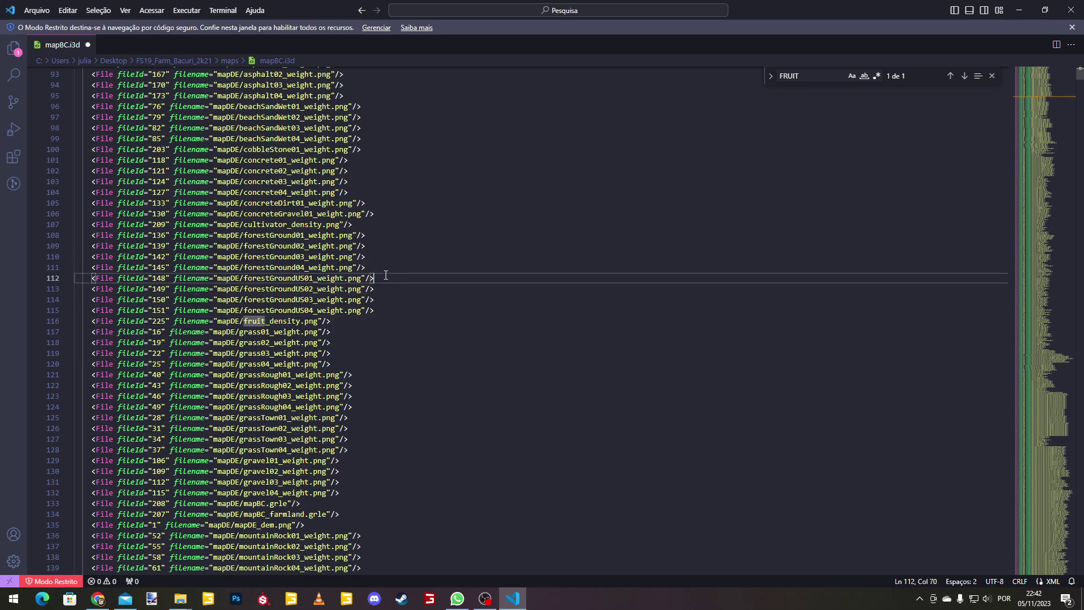
pyautogui.click(375, 267)
pyautogui.click(375, 256)
pyautogui.click(373, 246)
pyautogui.click(370, 234)
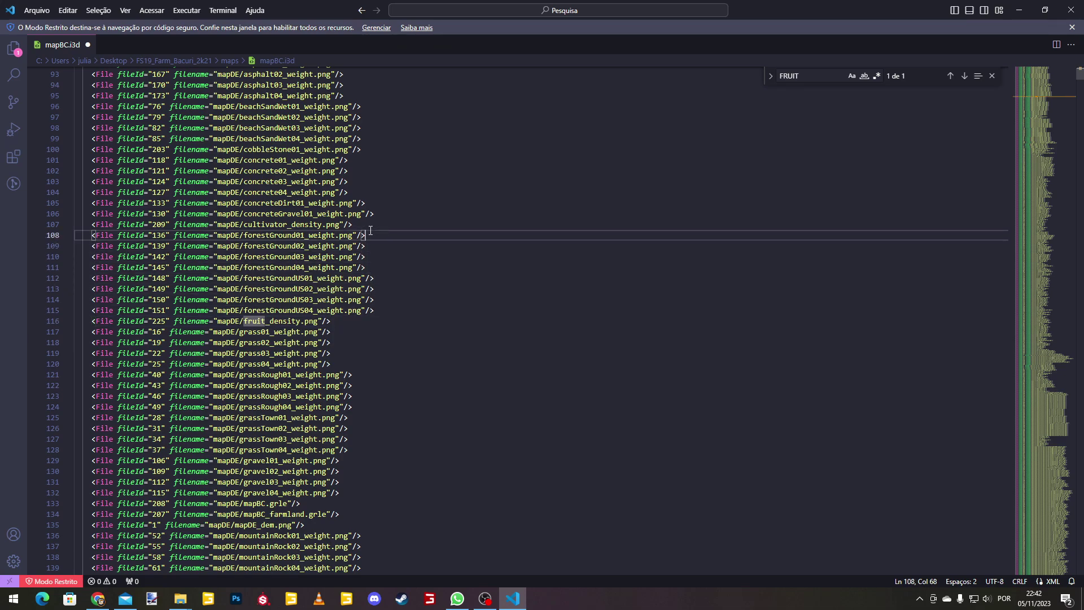
pyautogui.click(319, 321)
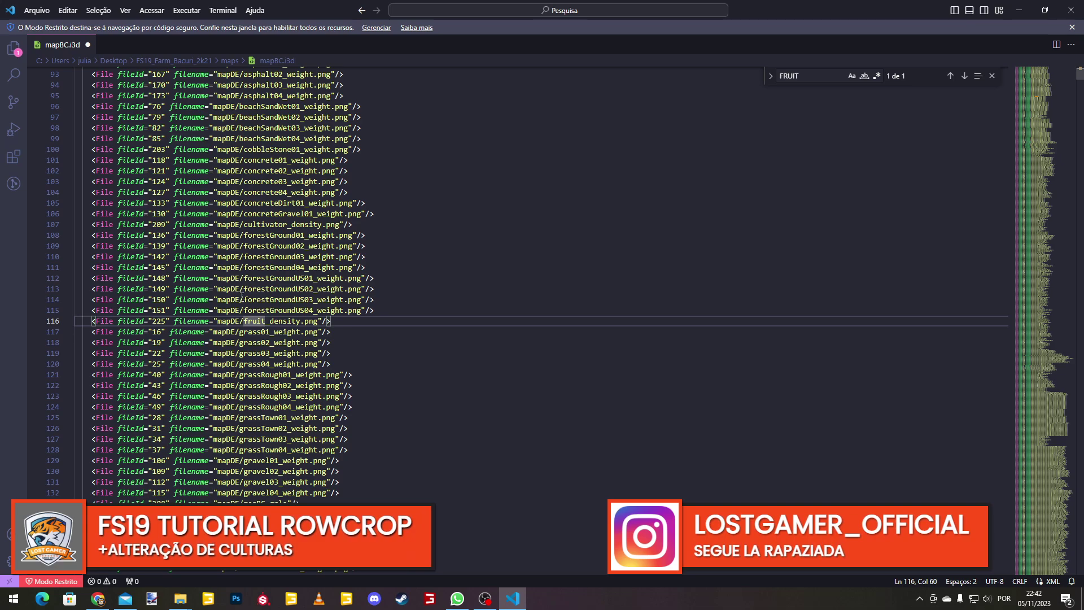
# - Save the edited mapBC.i3d, close it and exit the code editor to return to the maps folder
pyautogui.hotkey('ctrl', 's')
pyautogui.click(87, 44)
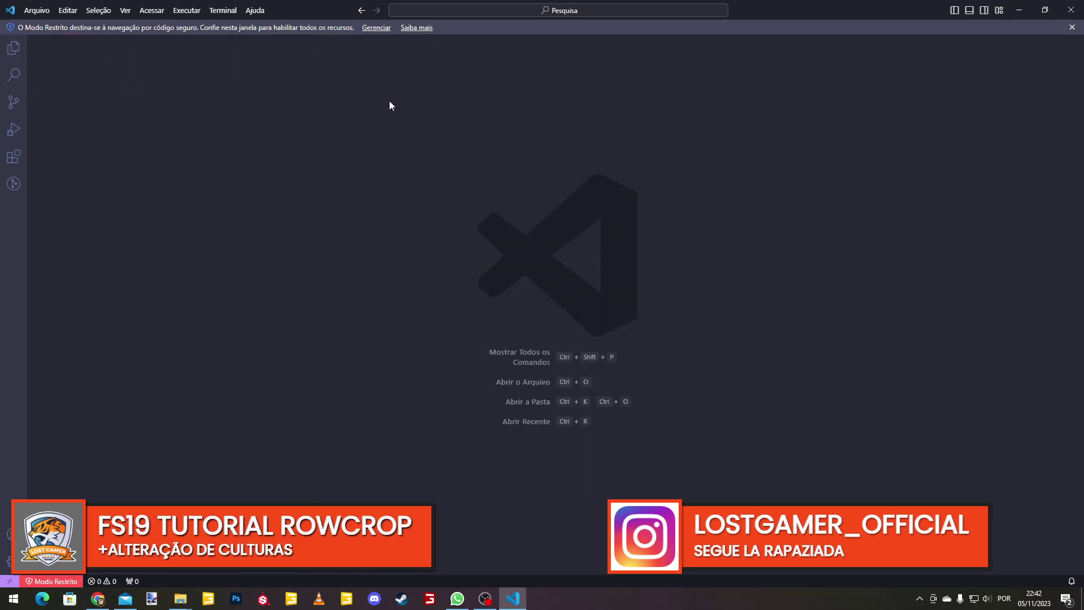
pyautogui.click(1071, 9)
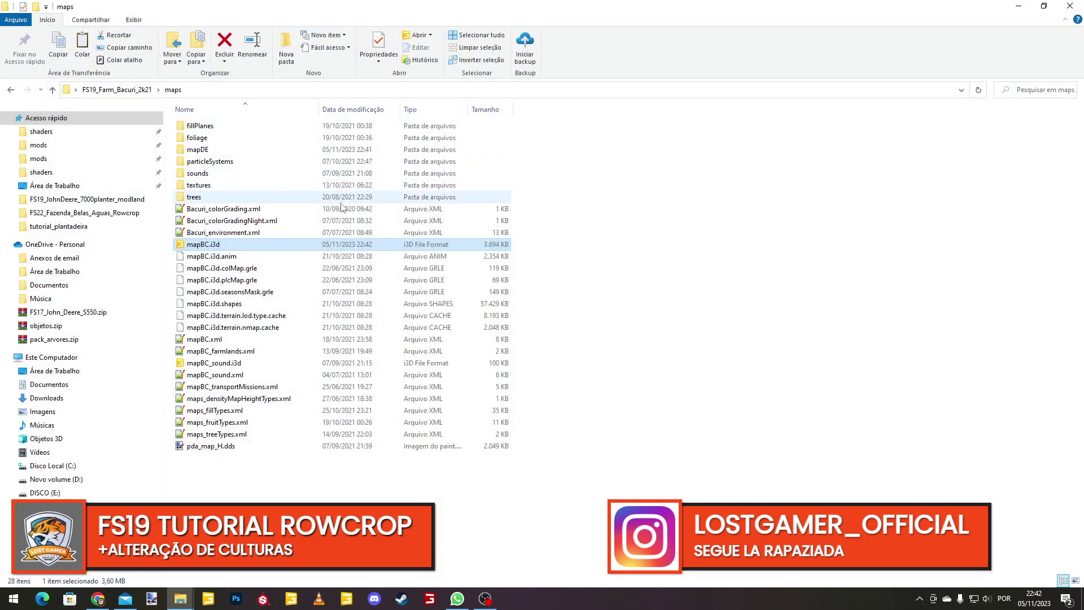
pyautogui.doubleClick(222, 245)
pyautogui.doubleClick(446, 271)
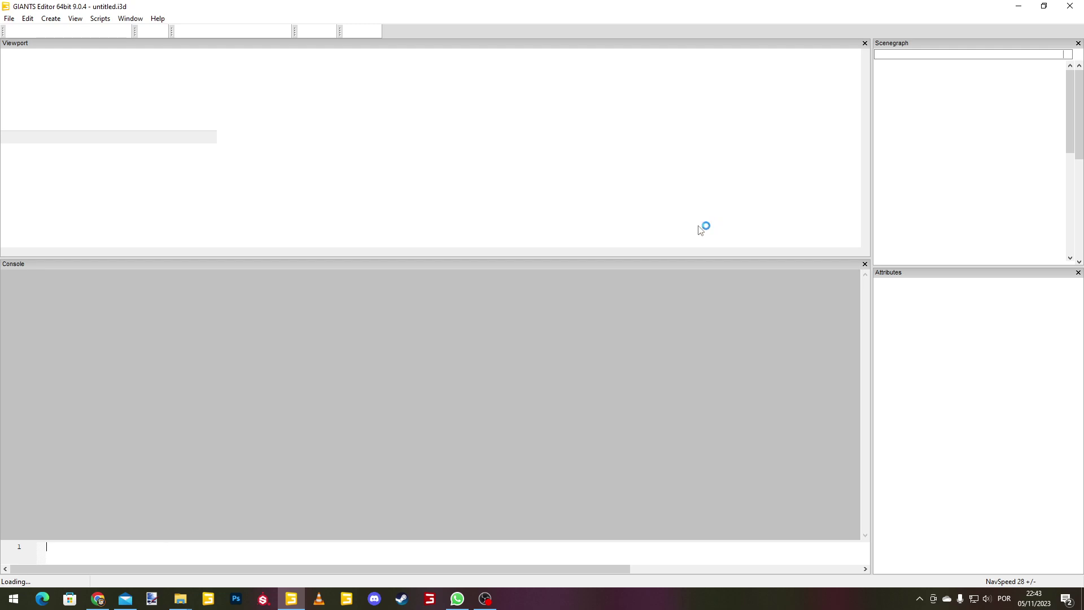
pyautogui.hotkey('alt', 'Tab')
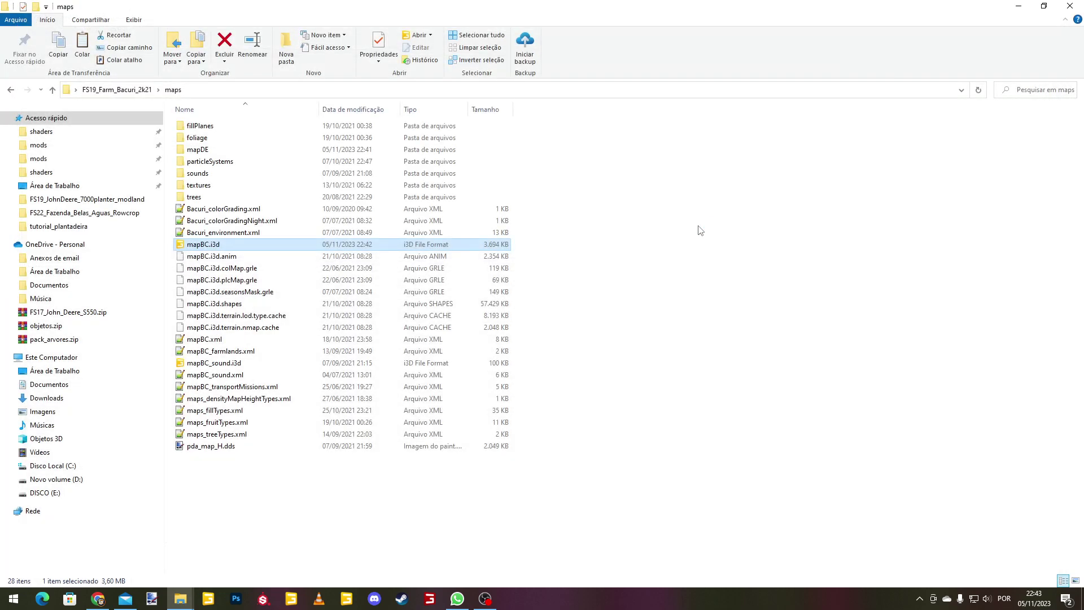
# - Open mapBC.i3d from the maps folder in GIANTS Editor version 8.2.2
pyautogui.doubleClick(244, 243)
pyautogui.click(416, 281)
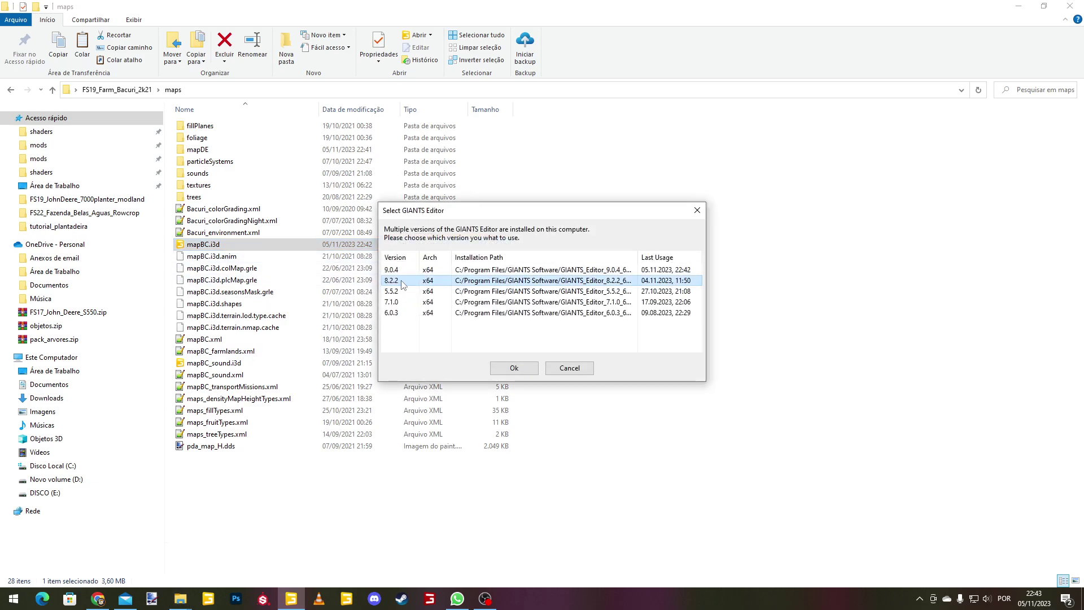
pyautogui.click(552, 366)
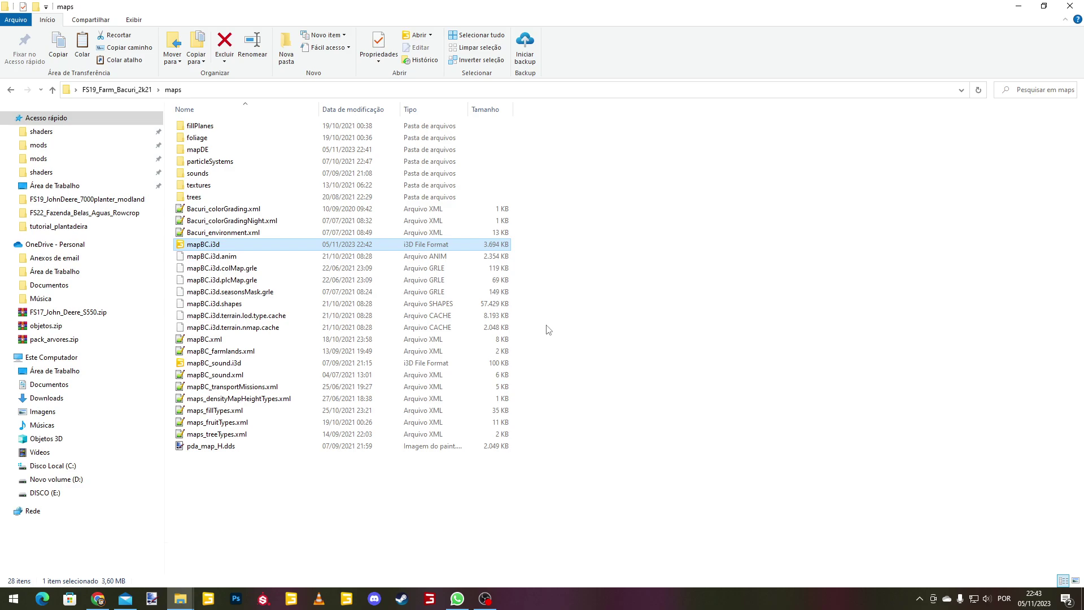
pyautogui.press('Return')
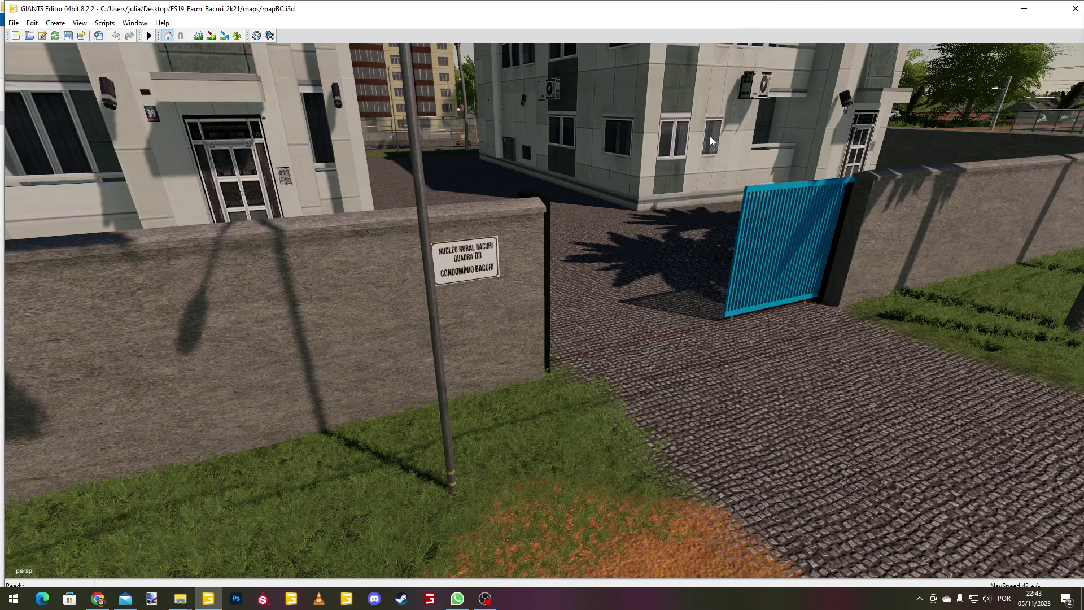
# - Examine the loaded map's fields, roads and terrain from several viewpoints
pyautogui.moveTo(561, 251); pyautogui.dragTo(638, 395, button='right')
pyautogui.click(1059, 482)
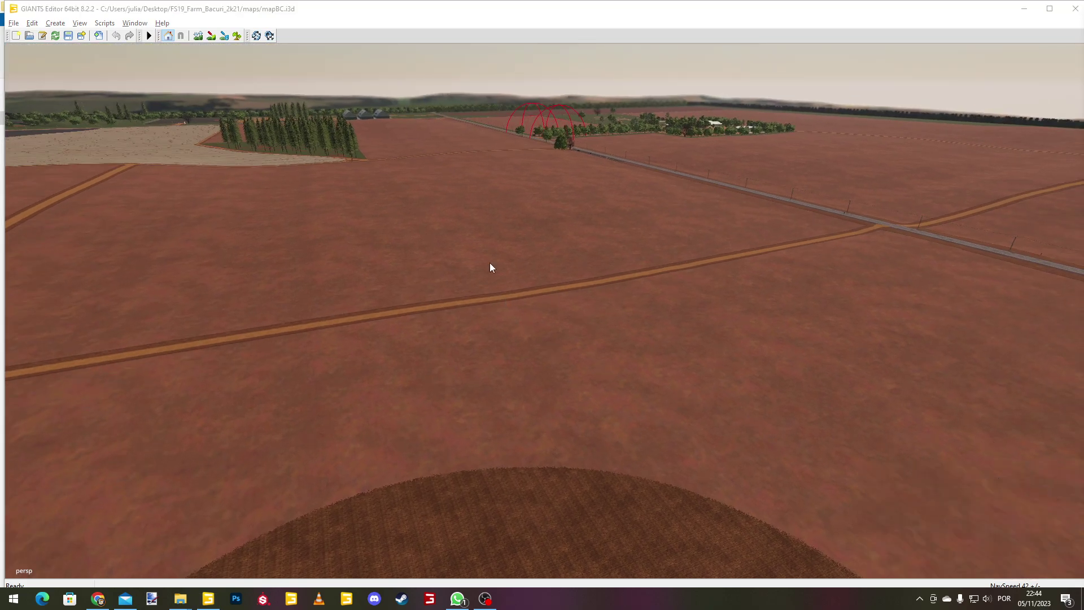
pyautogui.moveTo(489, 266); pyautogui.dragTo(621, 482, button='right')
pyautogui.rightClick(457, 598)
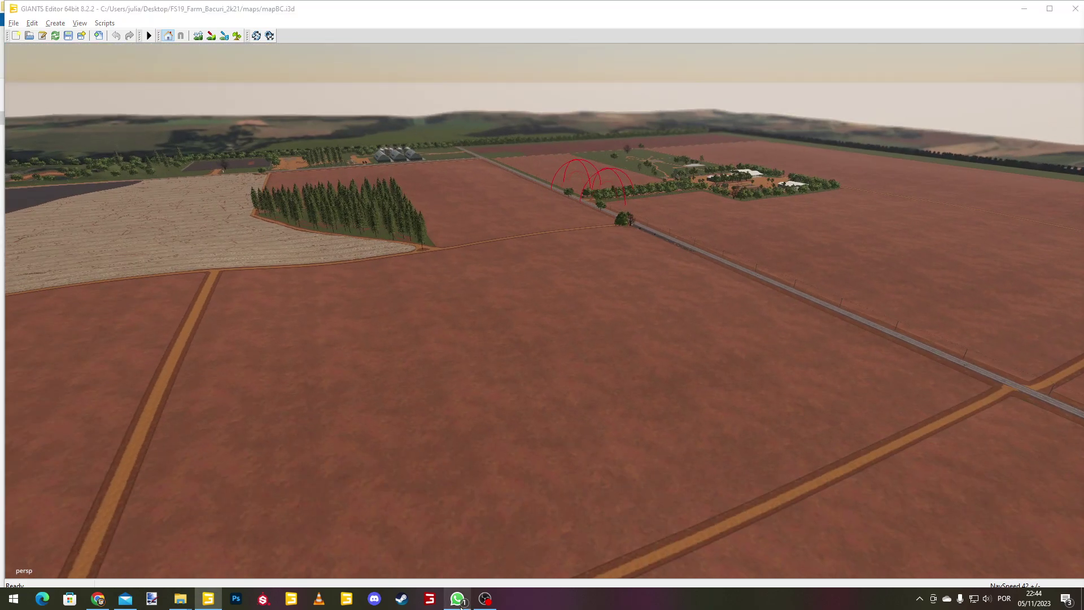
pyautogui.click(429, 572)
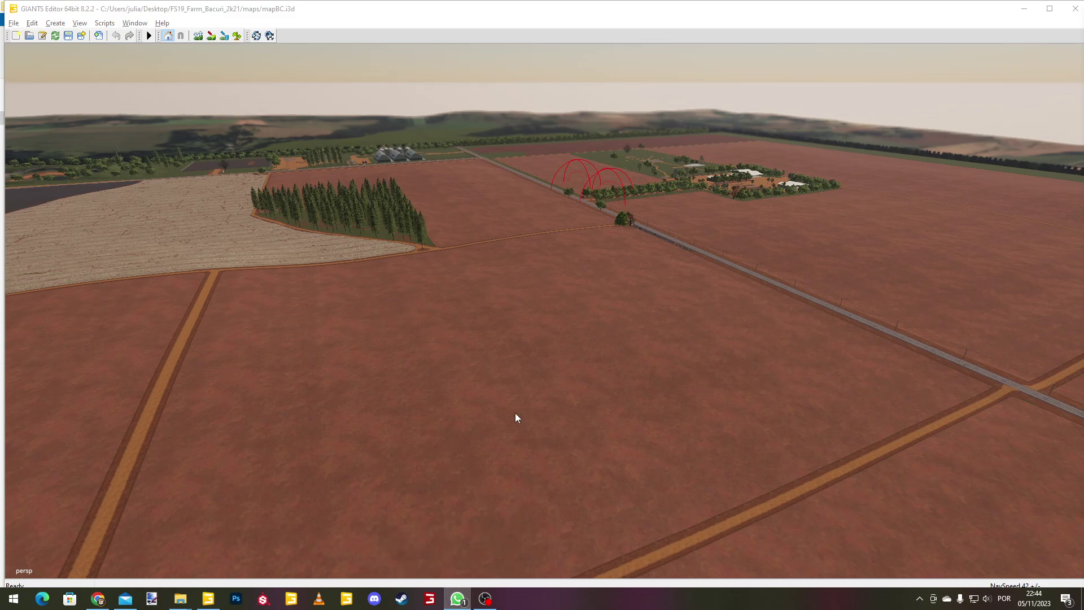
pyautogui.moveTo(502, 376); pyautogui.dragTo(450, 571, button='right')
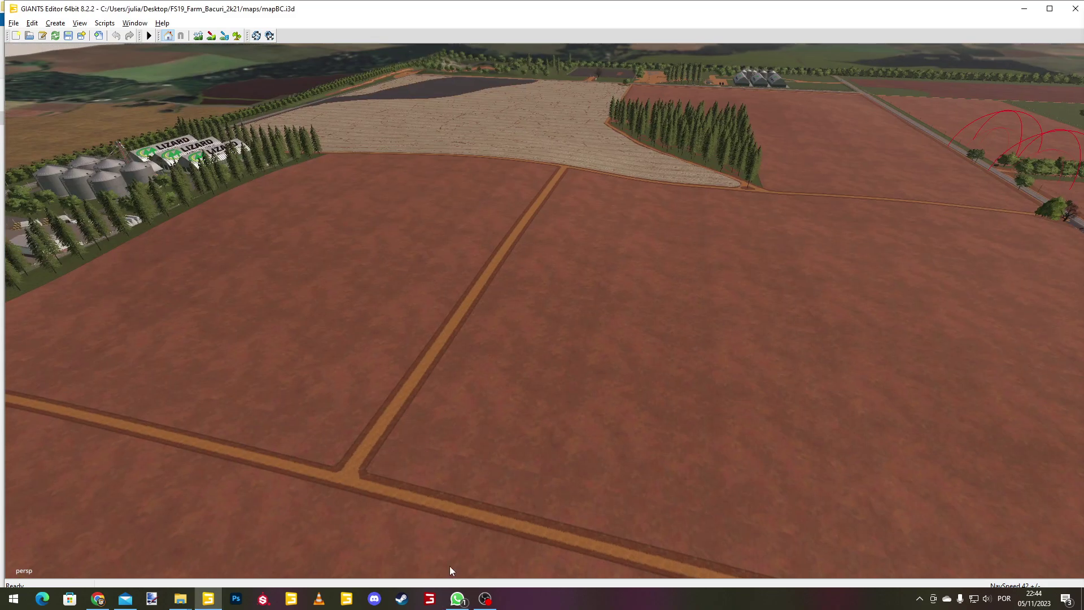
pyautogui.moveTo(539, 305); pyautogui.dragTo(918, 337, button='right')
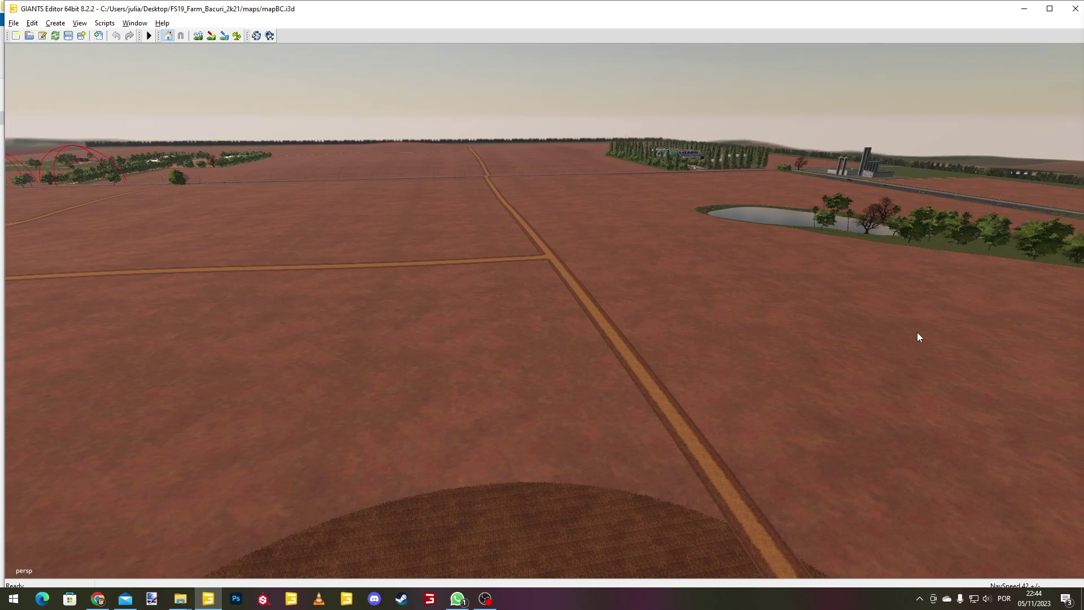
# - Save the map, close GIANTS Editor and switch back to the maps folder in File Explorer
pyautogui.click(1074, 9)
pyautogui.click(556, 300)
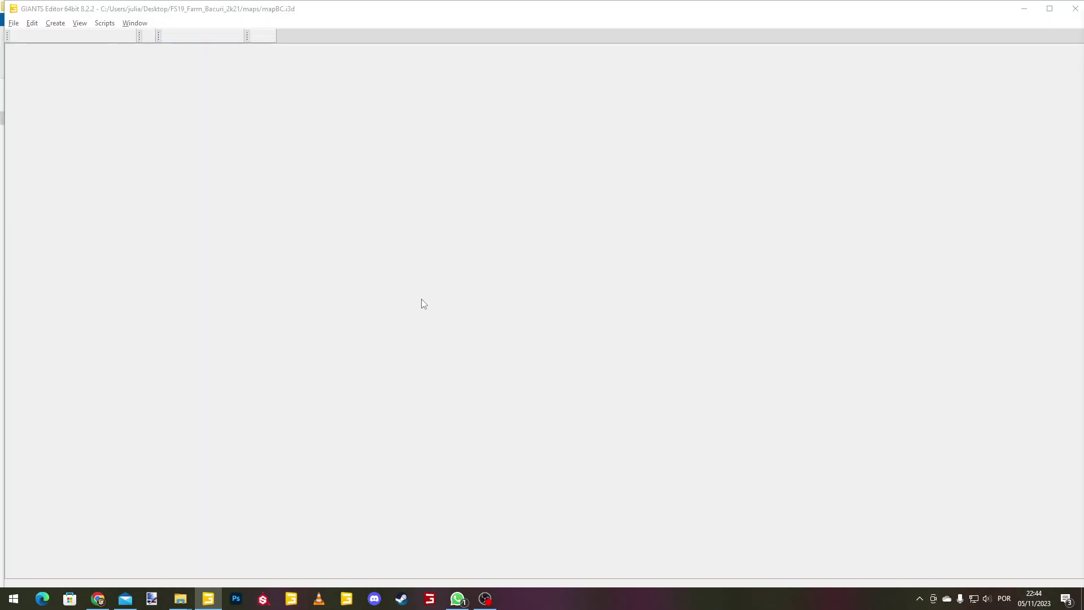
pyautogui.hotkey('alt', 'Tab')
# - Open mapBC.i3d from the maps folder as text in Visual Studio Code
pyautogui.click(202, 247)
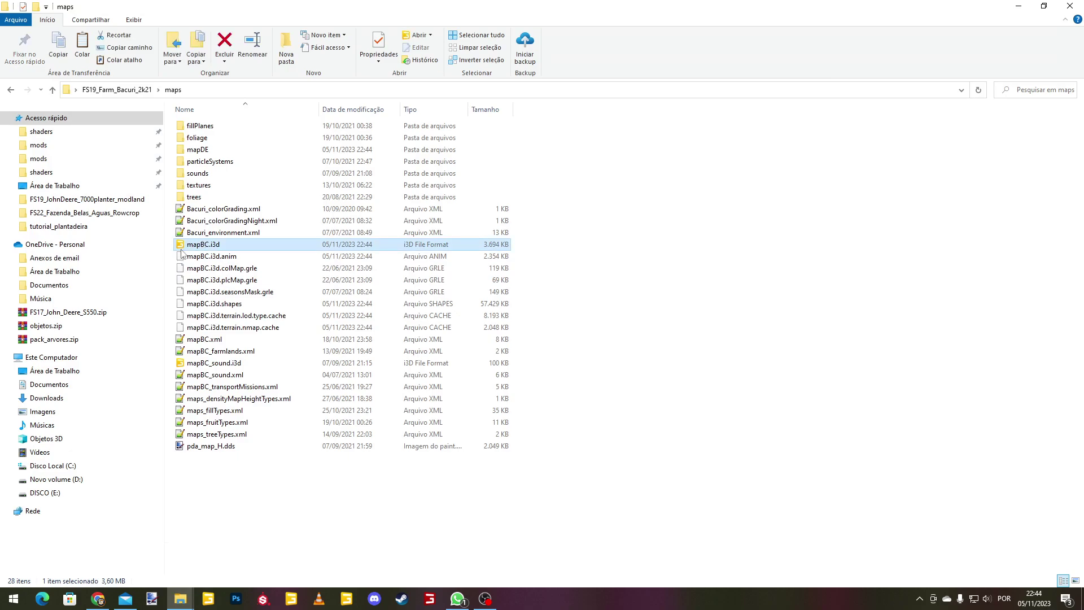
pyautogui.rightClick(201, 246)
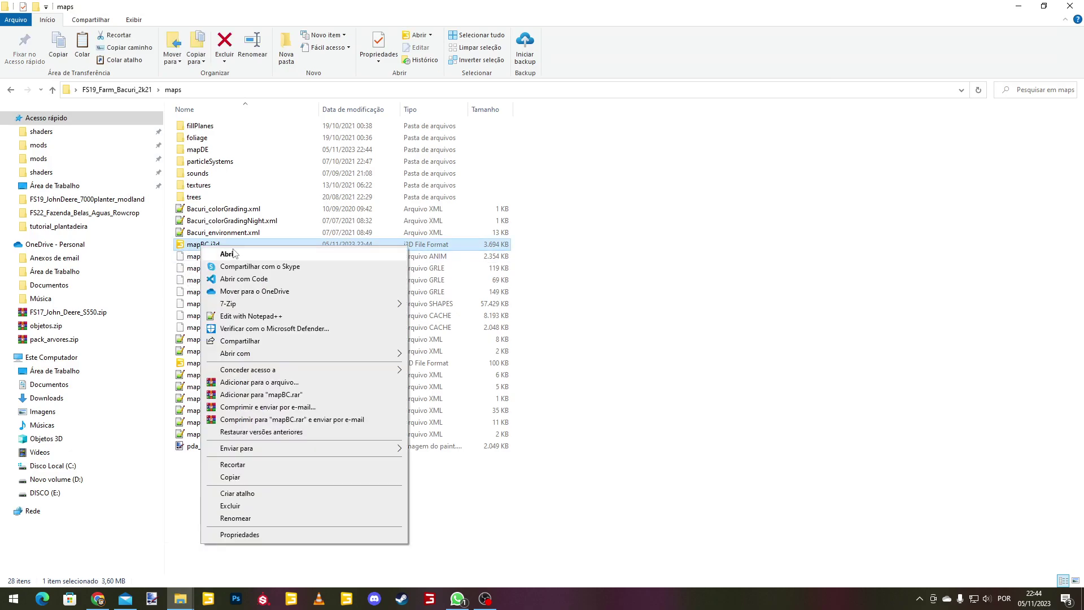
pyautogui.click(193, 249)
pyautogui.press('Escape')
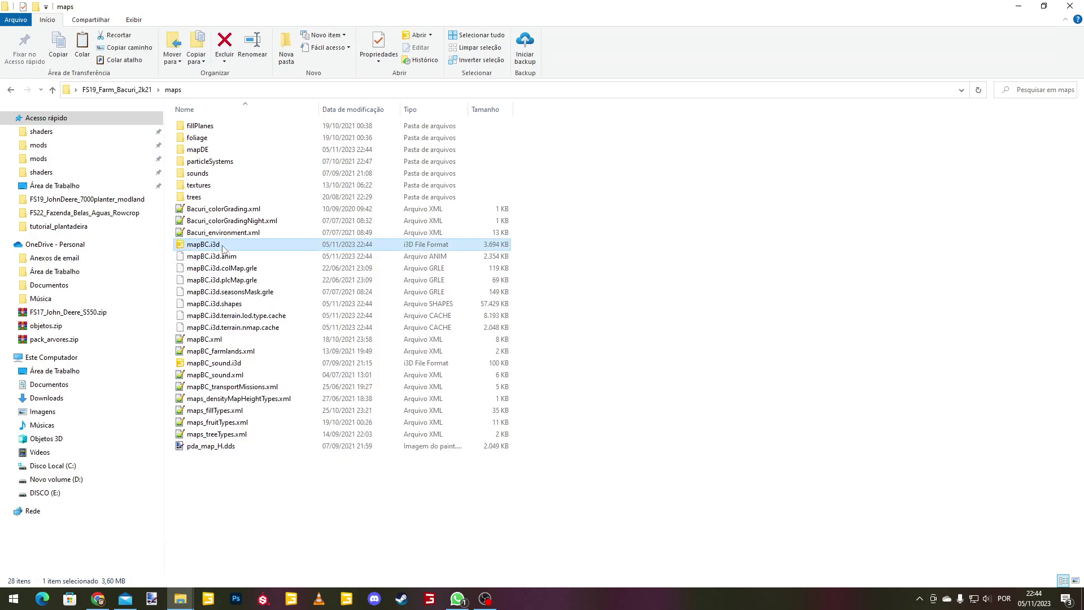
pyautogui.rightClick(223, 246)
pyautogui.click(265, 279)
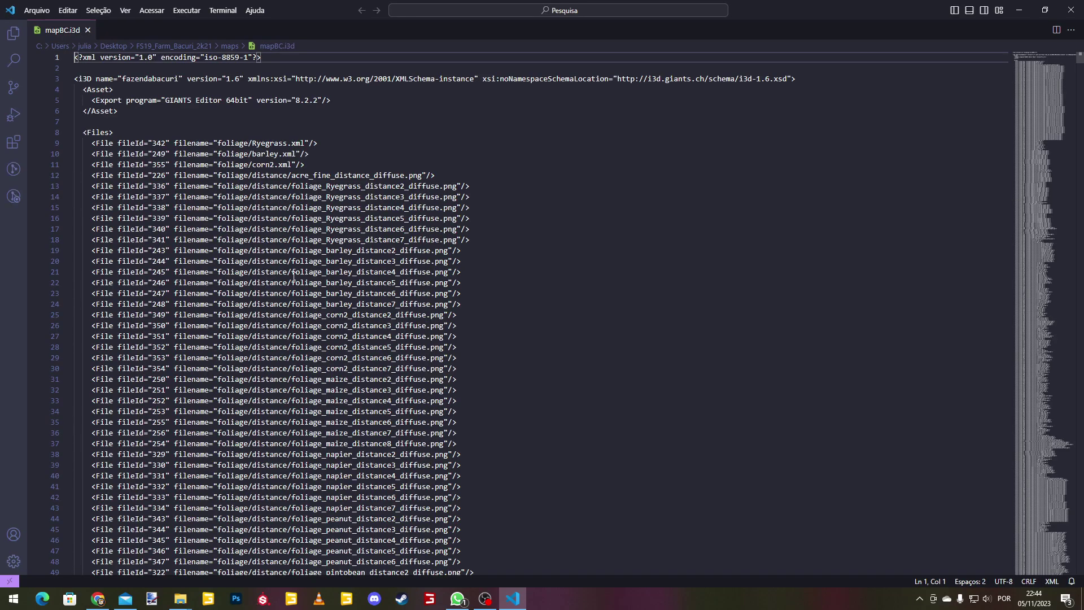
pyautogui.click(528, 225)
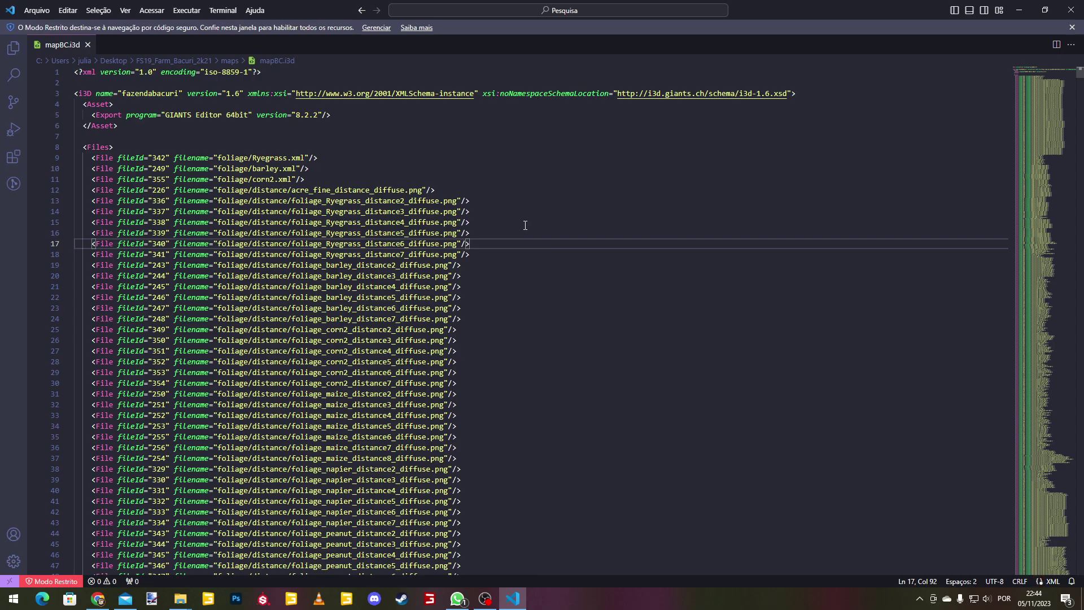
# - Search mapBC.i3d for fruit and change the file extension of the cultivator_density and fruit_density references to gdm
pyautogui.hotkey('ctrl', 'f')
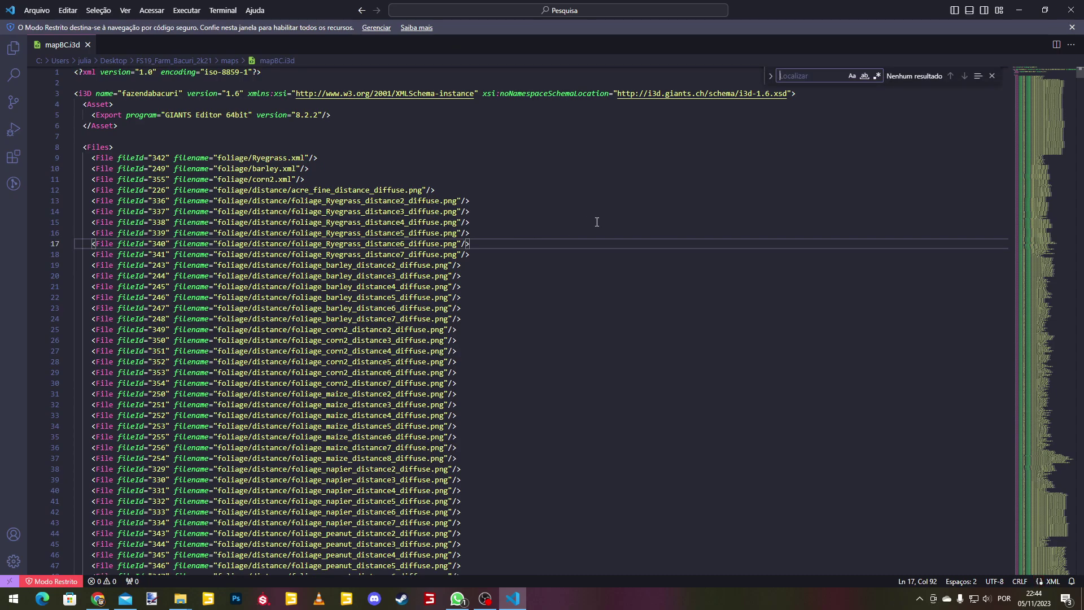
pyautogui.write('fruit')
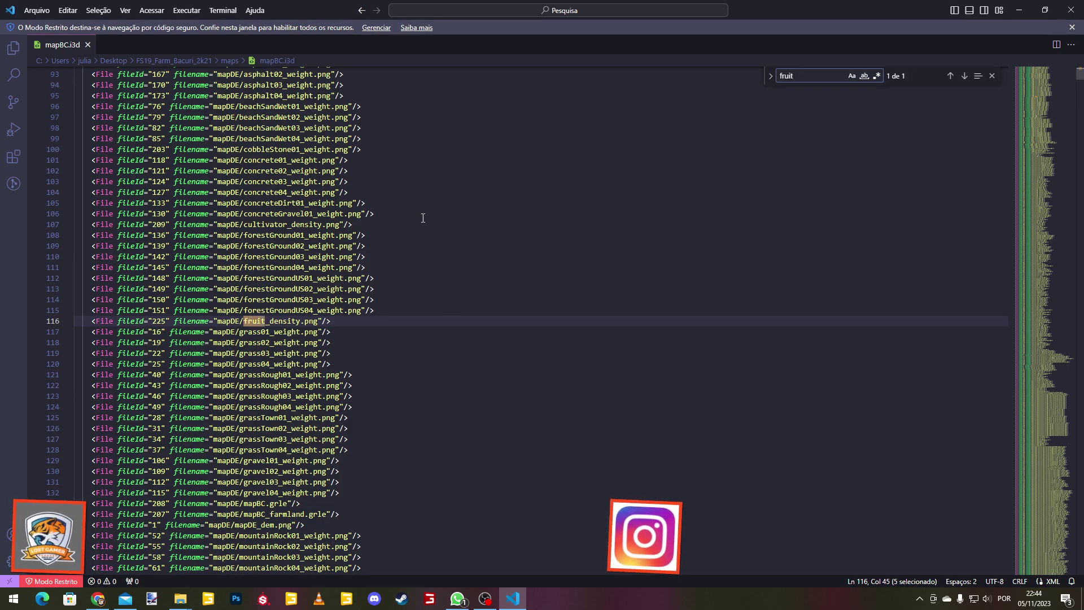
pyautogui.click(244, 224)
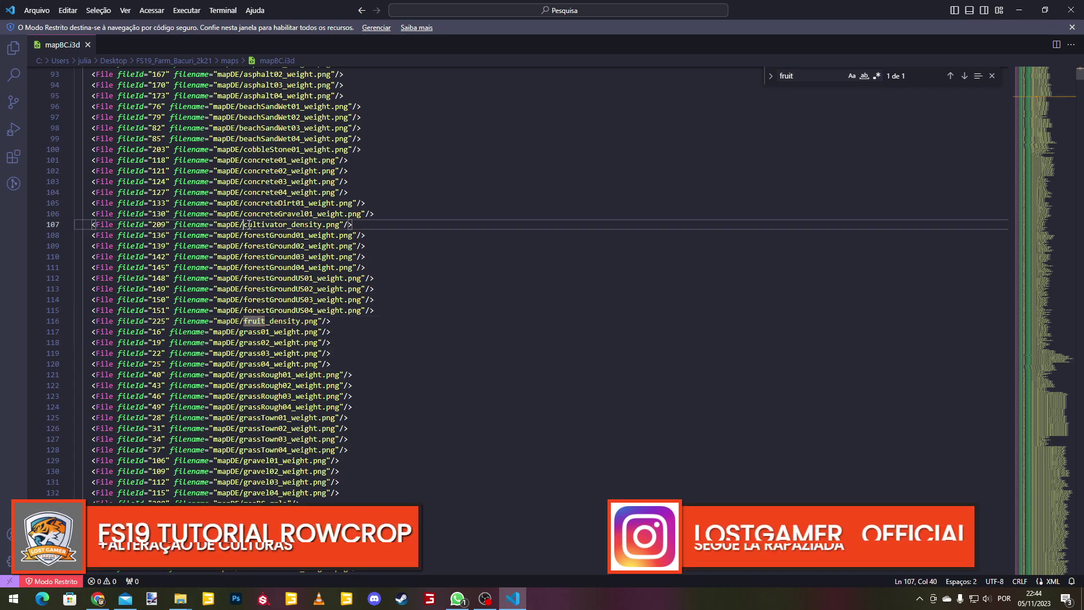
pyautogui.click(327, 224)
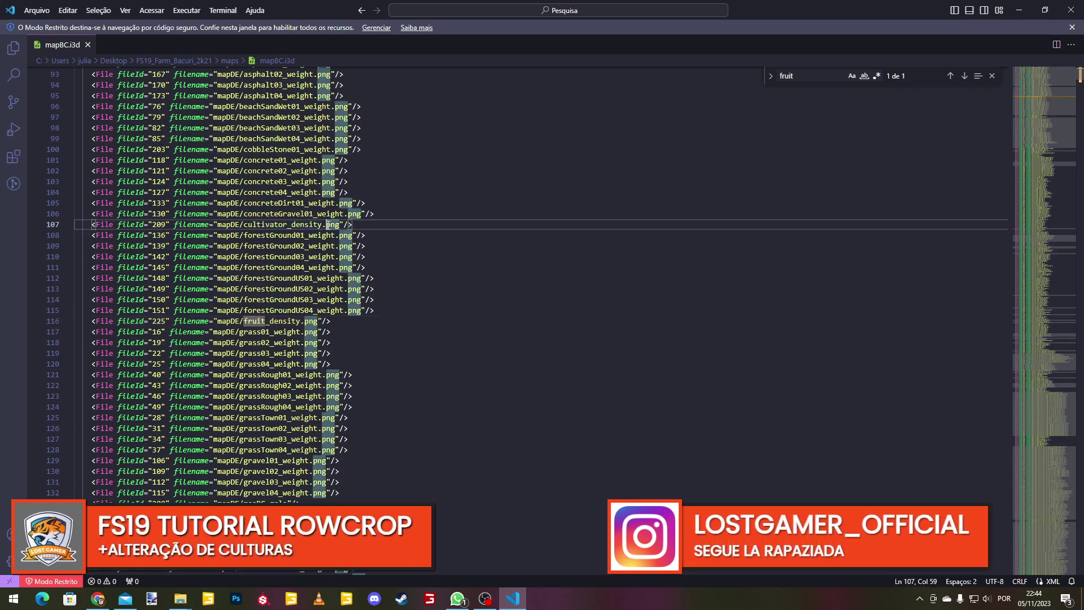
pyautogui.moveTo(327, 224); pyautogui.dragTo(341, 224)
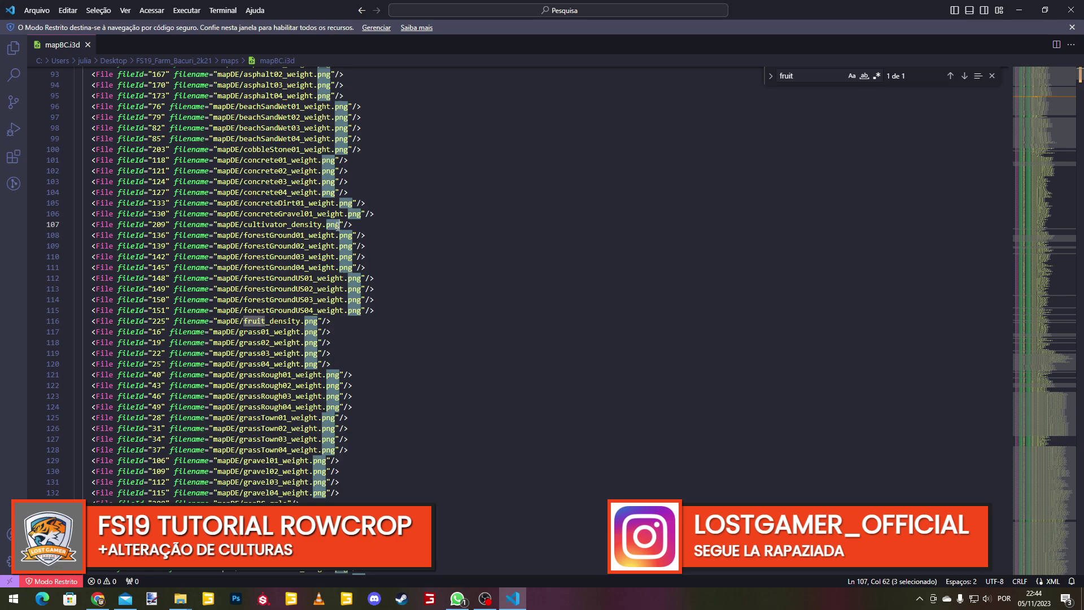
pyautogui.write('gdm')
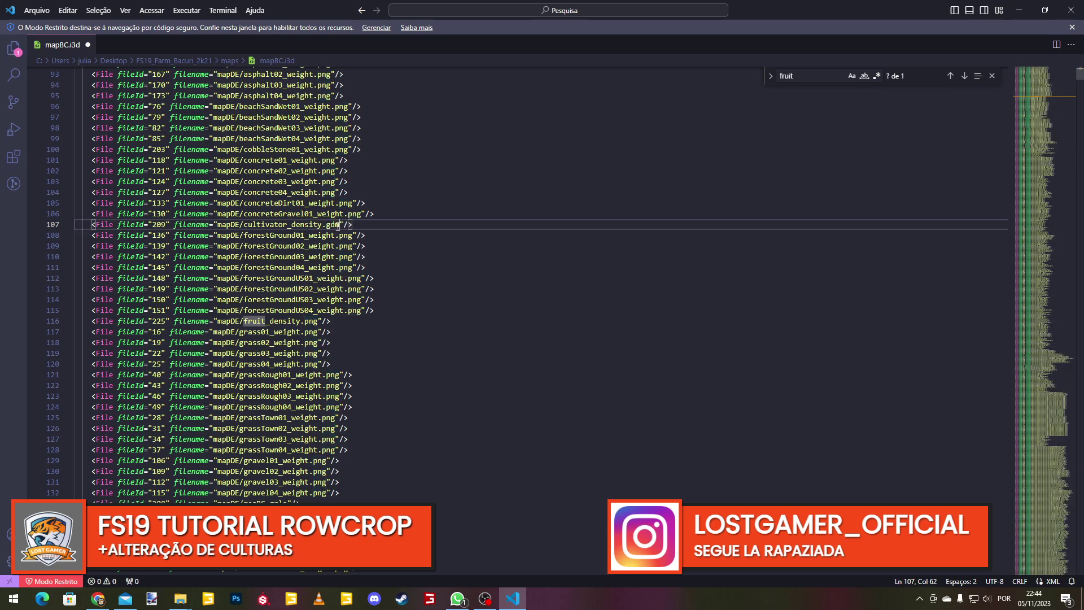
pyautogui.moveTo(306, 321); pyautogui.dragTo(318, 321)
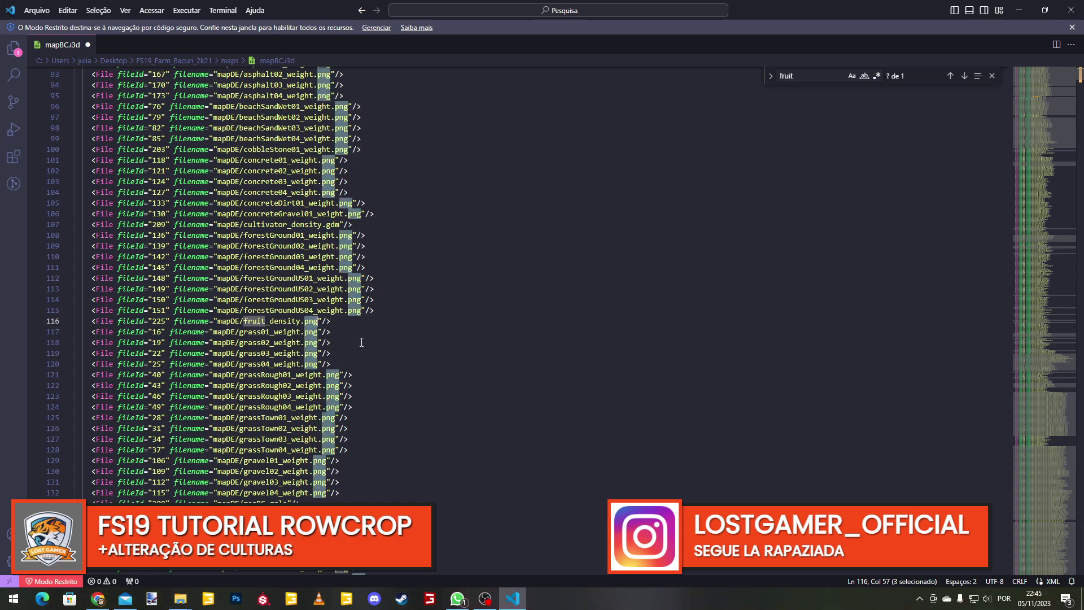
pyautogui.write('g')
pyautogui.write('dm')
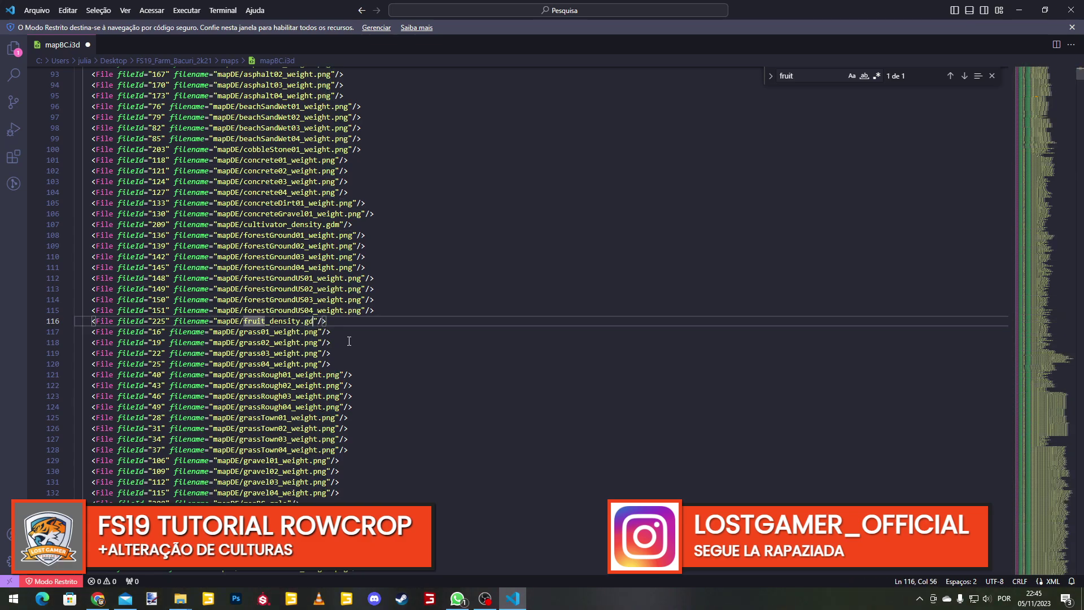
pyautogui.press('End')
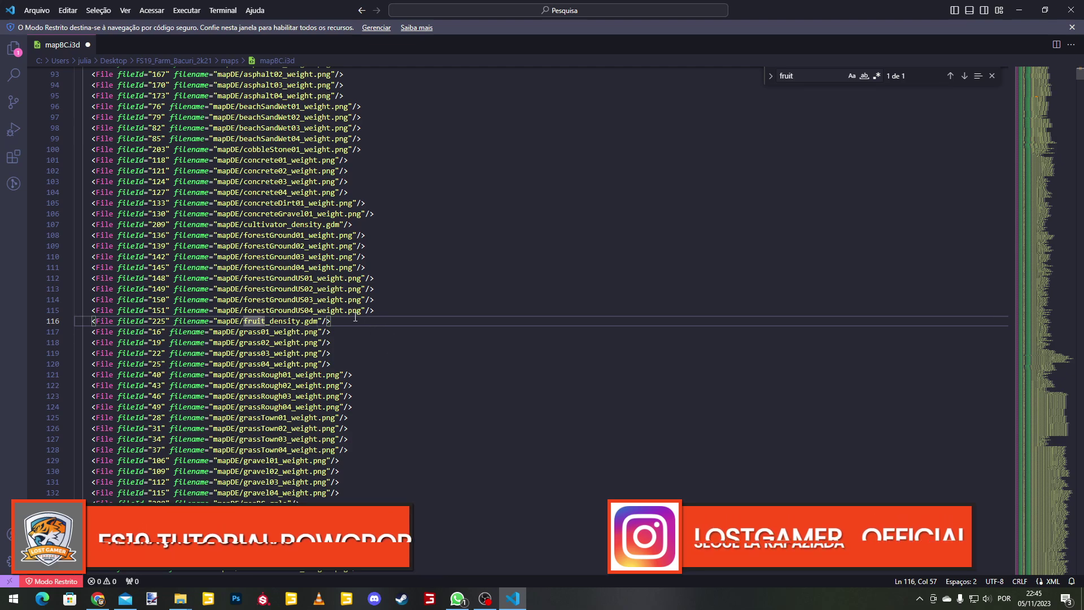
# - Save mapBC.i3d with the gdm references and exit the code editor
pyautogui.click(497, 226)
pyautogui.hotkey('ctrl', 's')
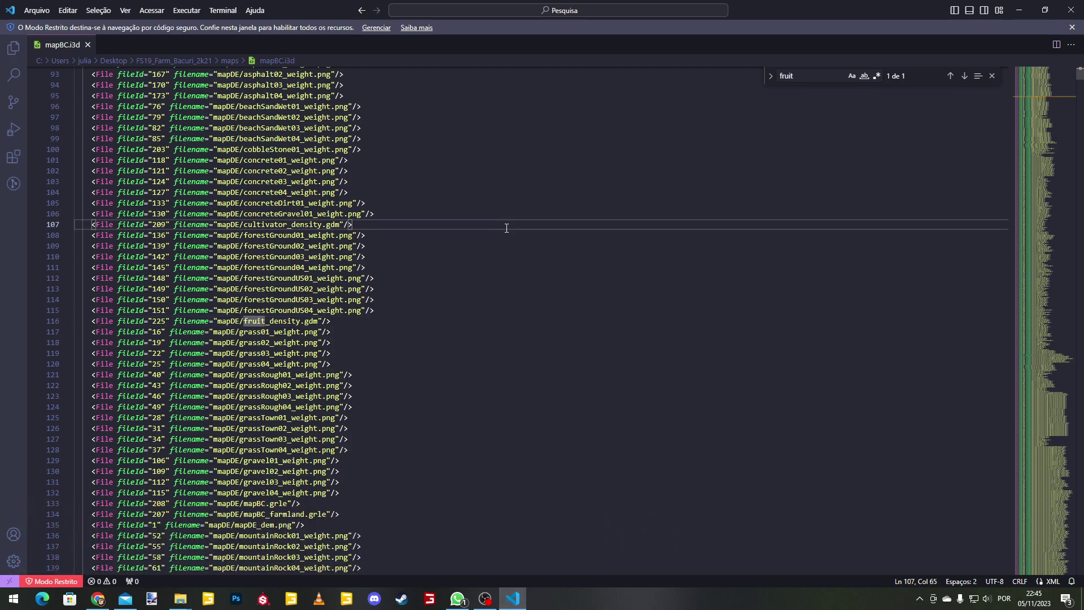
pyautogui.click(1071, 11)
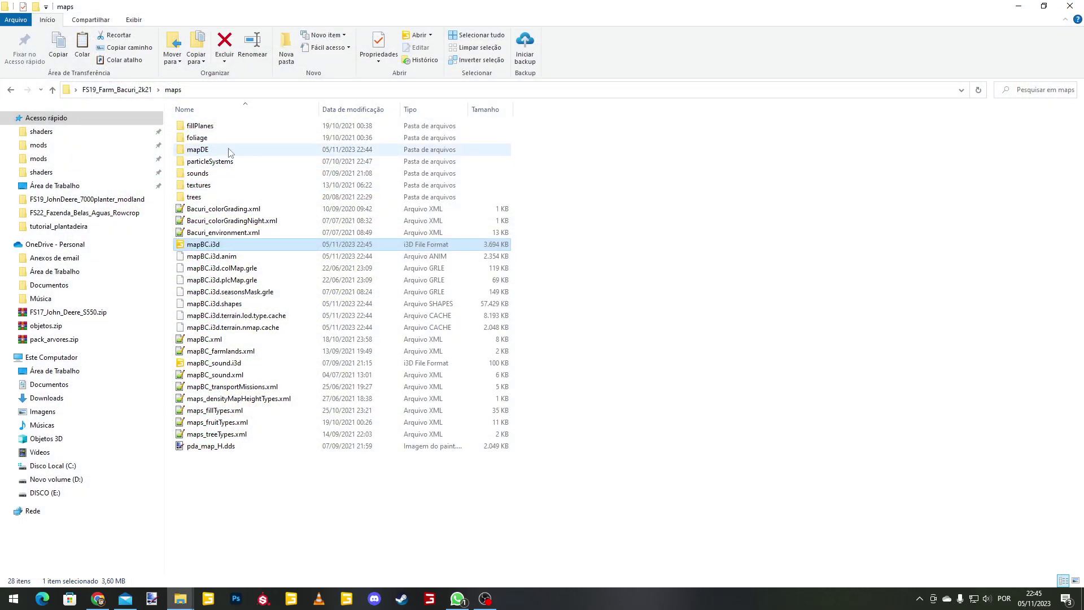
# - Check the cultivator_density and fruit_density GDM files in the mapDE folder and delete cultivator_density.png and fruit_density.png
pyautogui.doubleClick(228, 151)
pyautogui.click(448, 213)
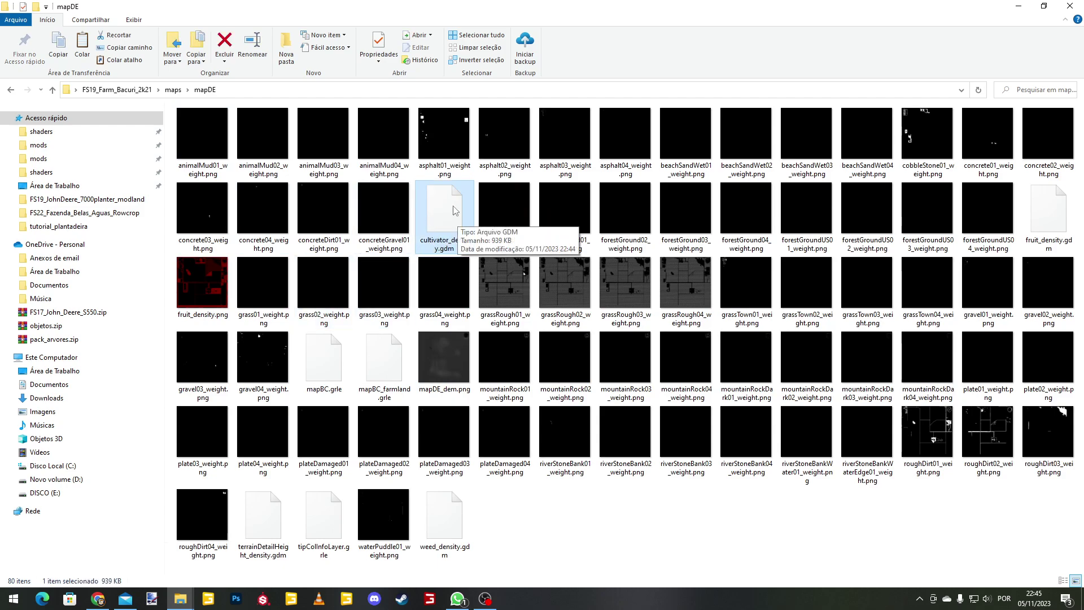
pyautogui.click(1038, 219)
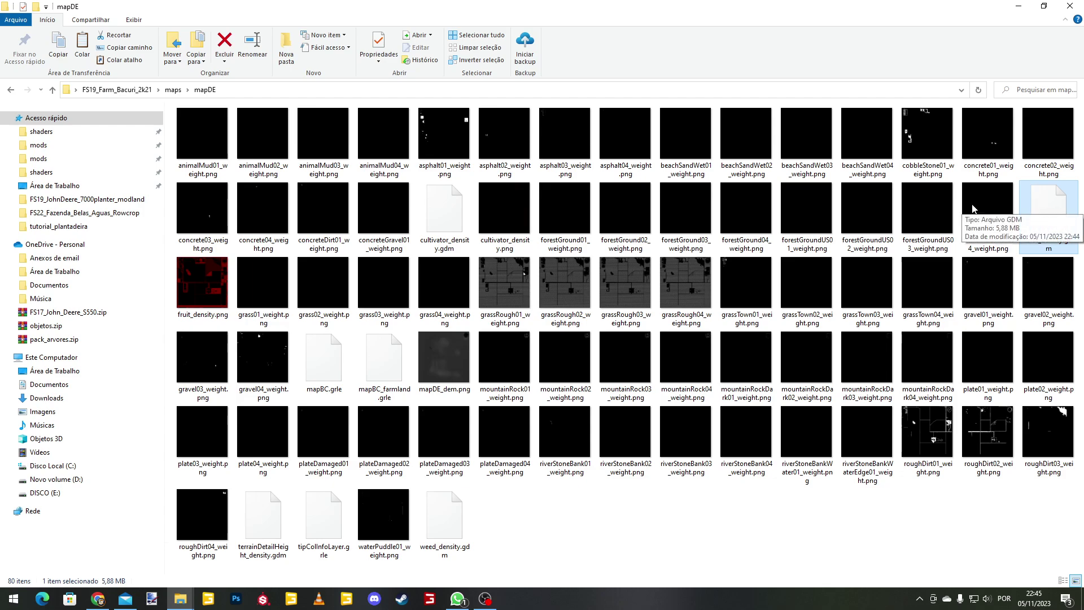
pyautogui.click(504, 212)
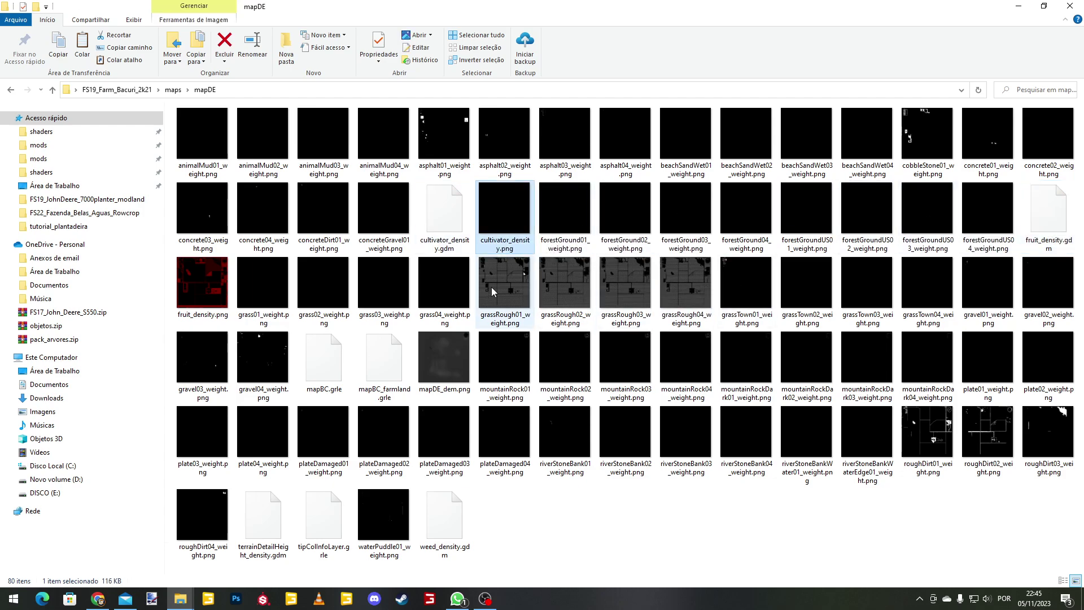
pyautogui.keyDown('ctrl'); pyautogui.click(202, 299); pyautogui.keyUp('ctrl')
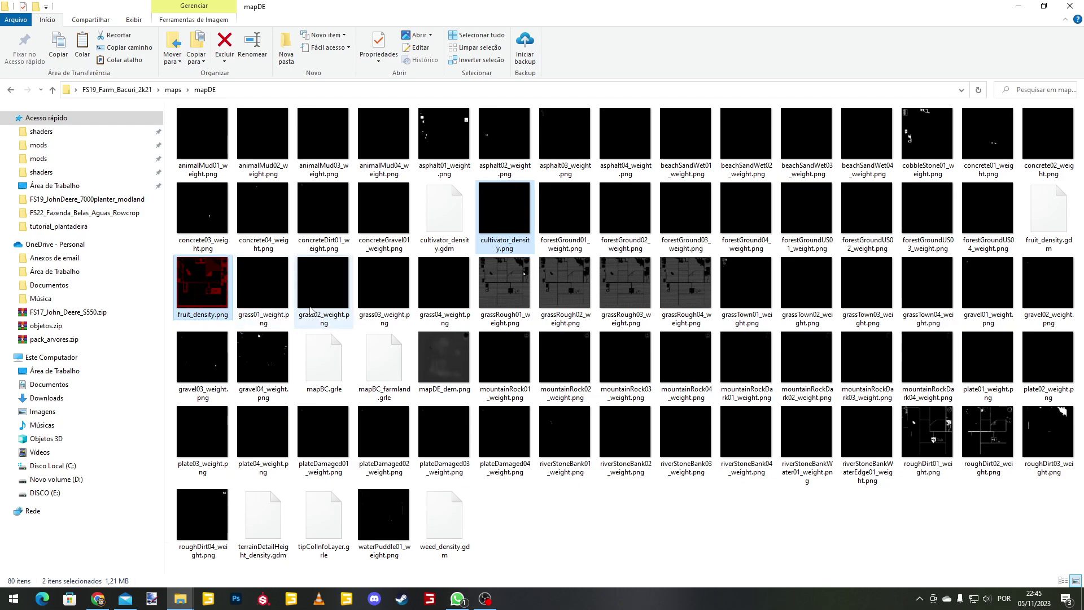
pyautogui.press('Delete')
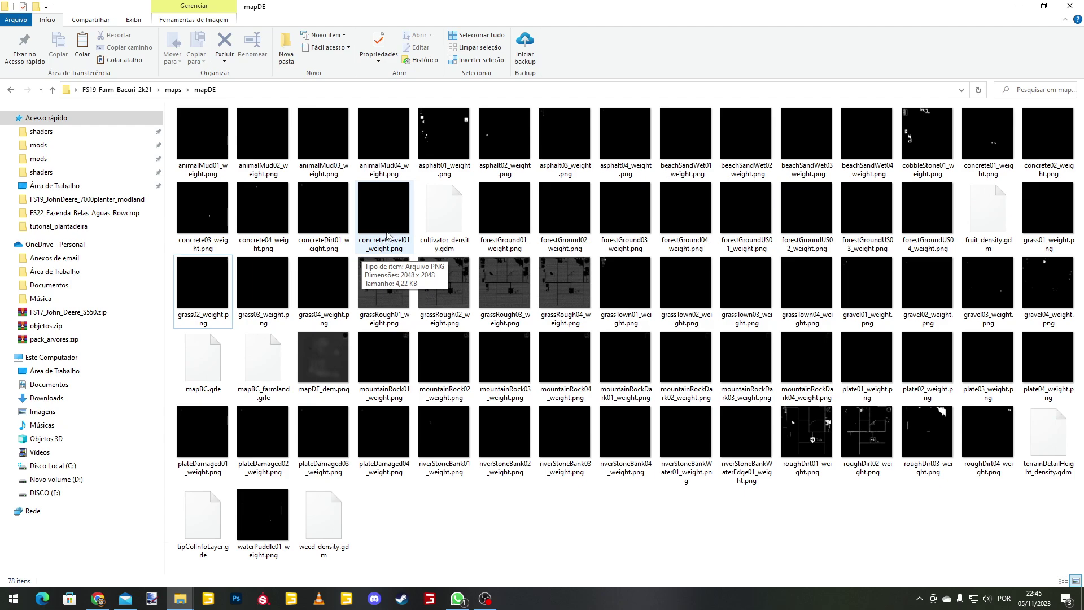
# - Return to the parent maps folder and open mapBC.i3d in Notepad++
pyautogui.click(173, 90)
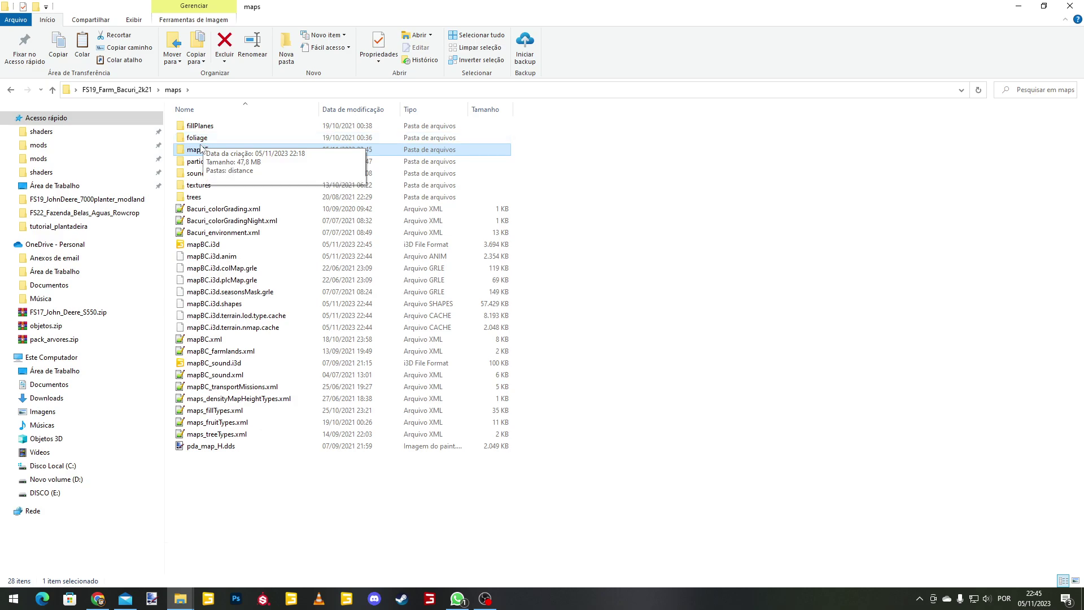
pyautogui.rightClick(210, 246)
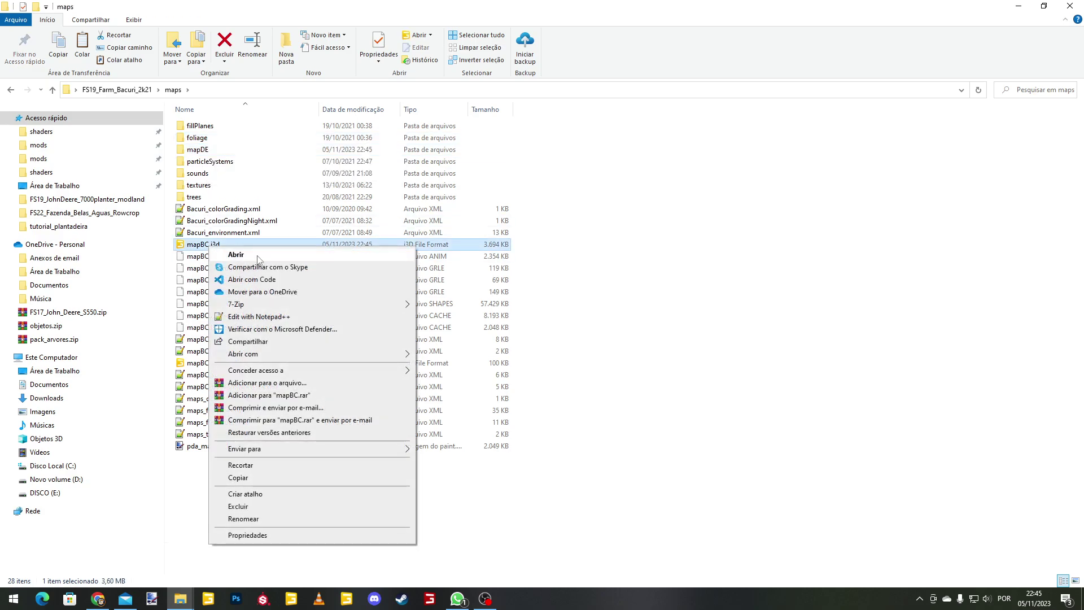
pyautogui.click(257, 317)
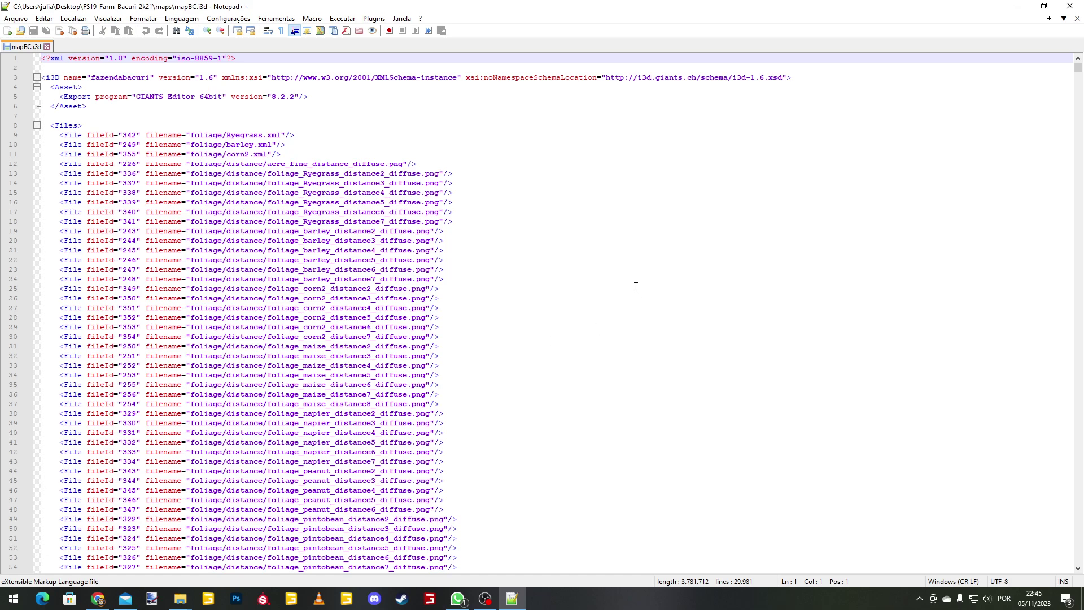
# - Try adding the $data/ prefix to the foliage/Ryegrass.xml filename in mapBC.i3d, and remove the prefix again
pyautogui.click(190, 135)
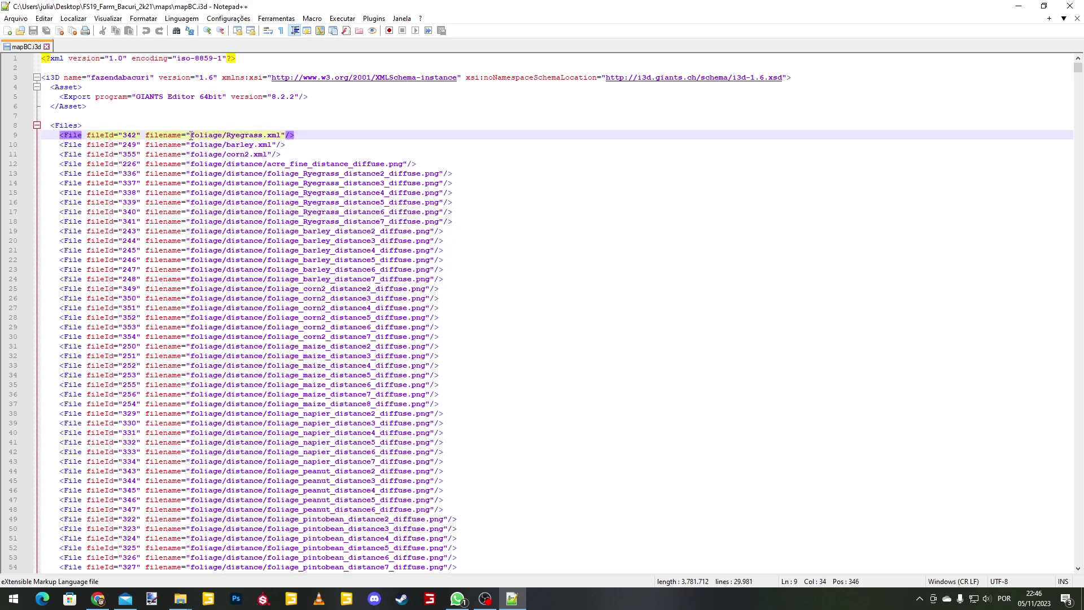
pyautogui.write('$')
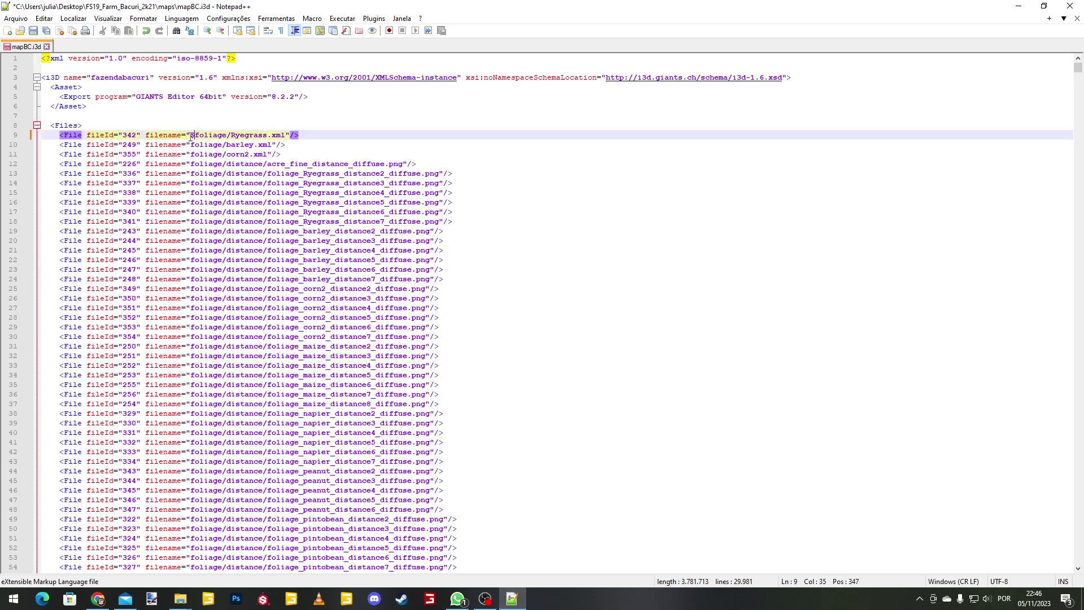
pyautogui.write('data/')
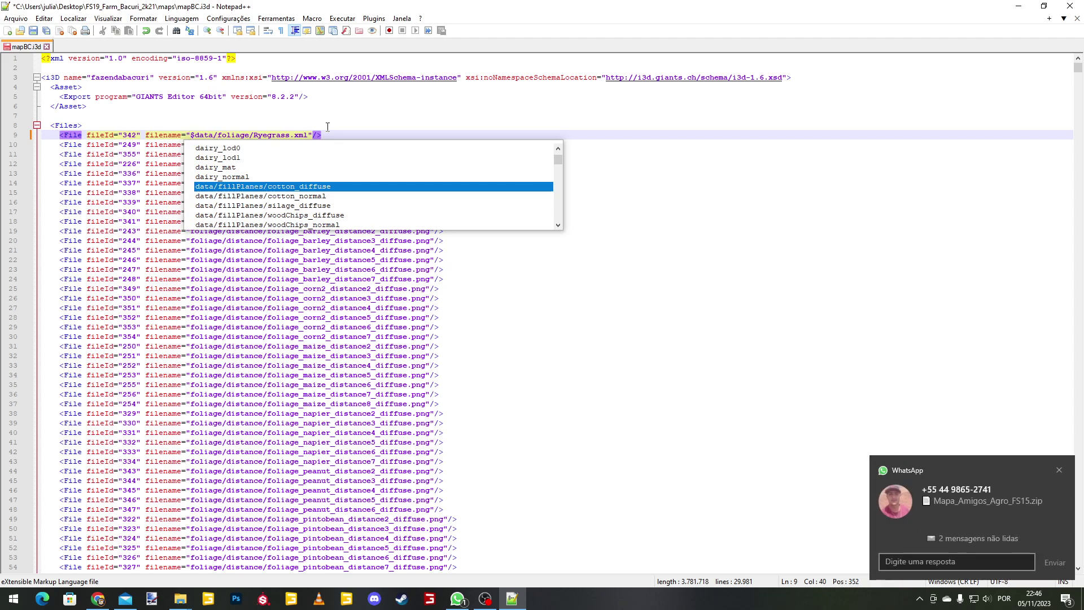
pyautogui.press('End')
pyautogui.moveTo(190, 136); pyautogui.dragTo(215, 136)
pyautogui.press('Delete')
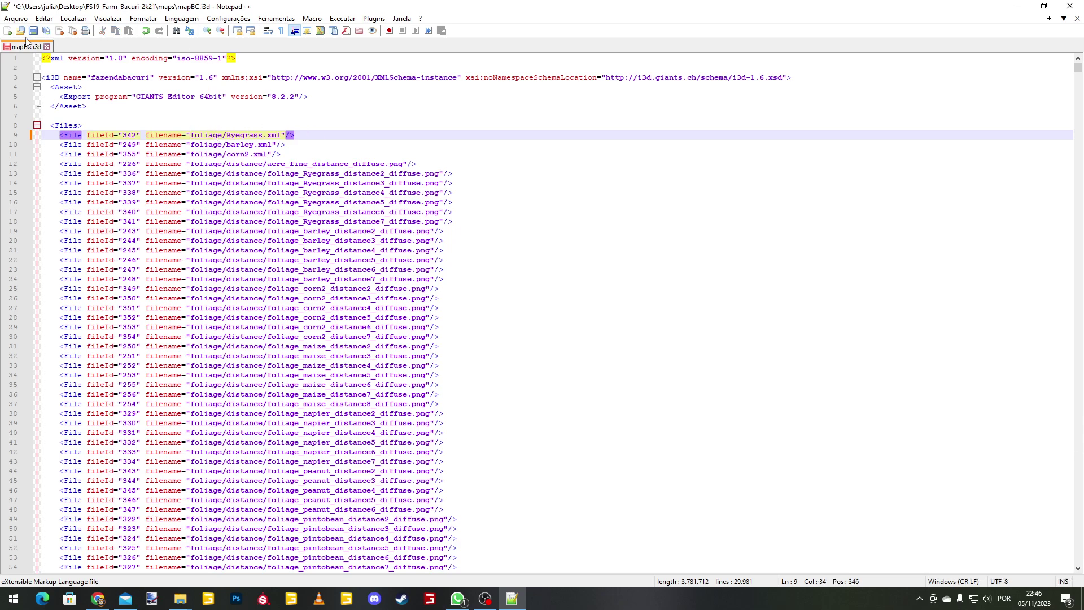
# - Close mapBC.i3d without saving it and exit Notepad++
pyautogui.click(73, 30)
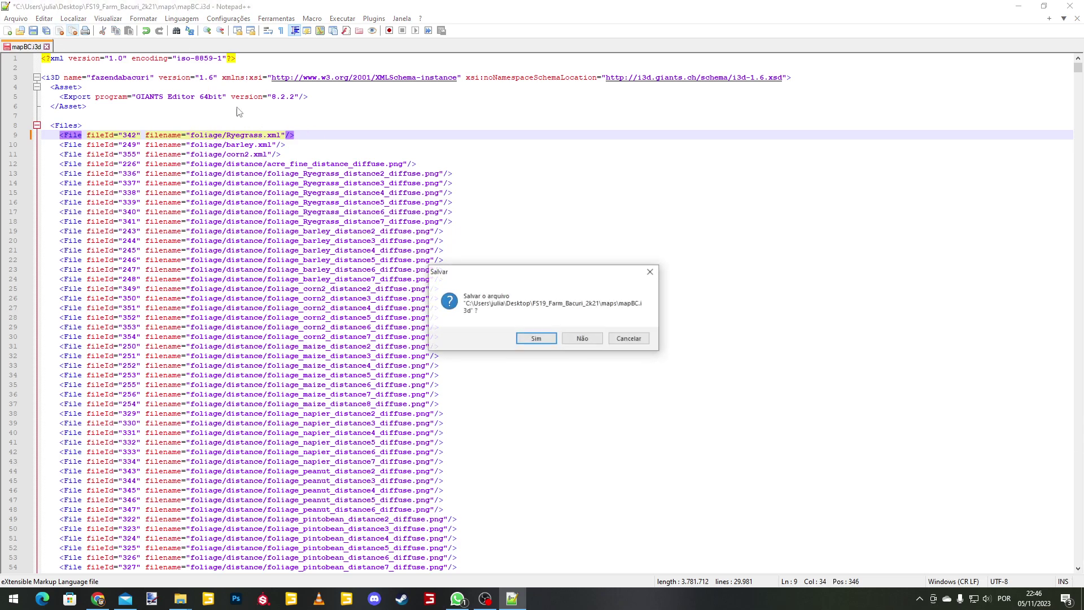
pyautogui.click(584, 340)
pyautogui.click(1070, 6)
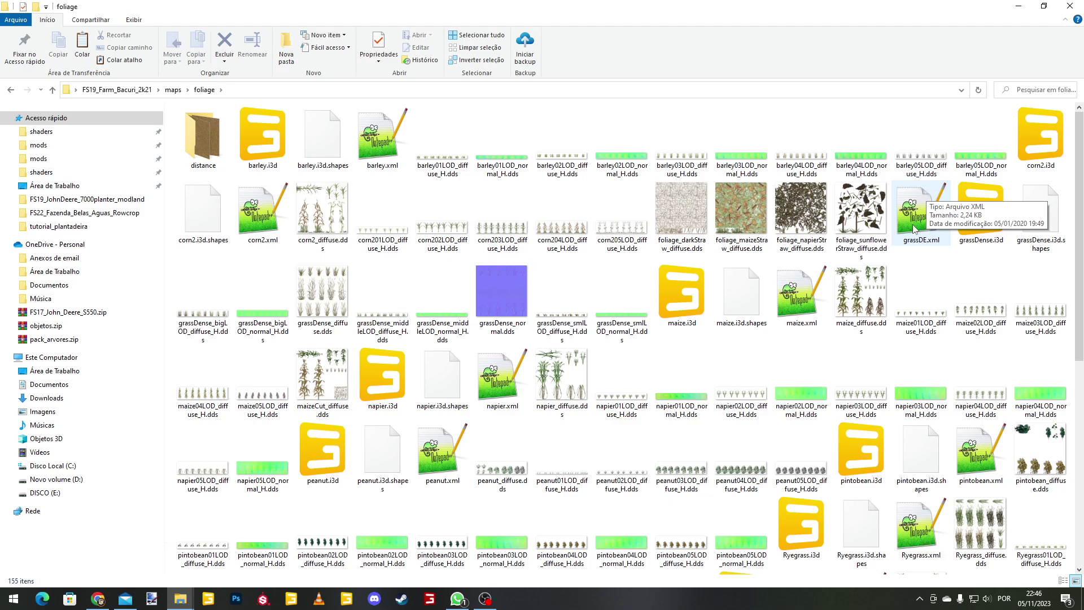
# - Open maize.xml from the foliage folder, set numBlocksPerUnit in its foliageLayer to 4, save the file and exit Notepad++
pyautogui.click(794, 304)
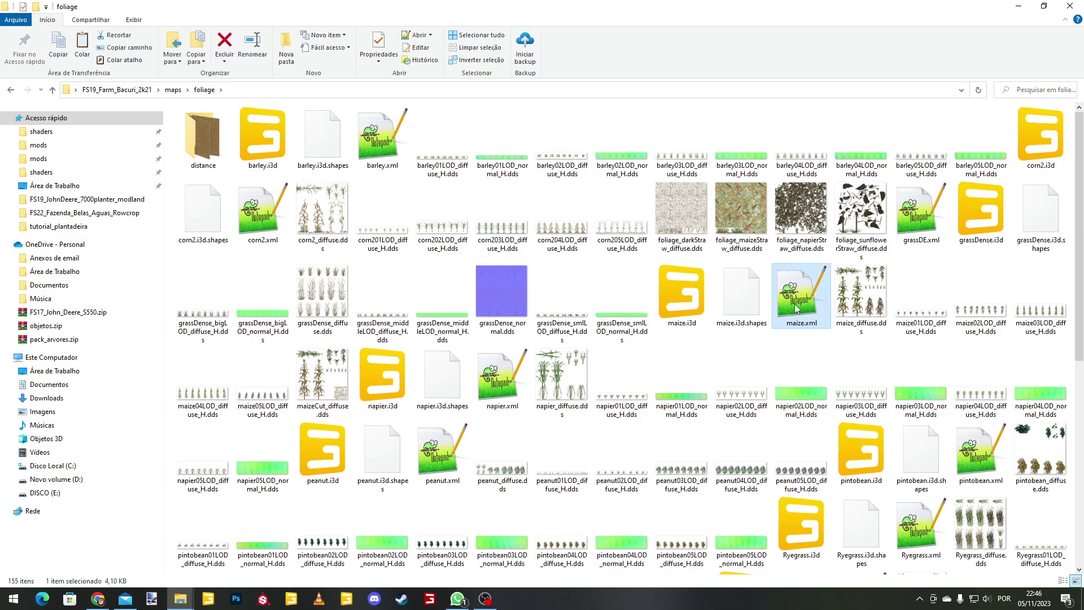
pyautogui.doubleClick(794, 303)
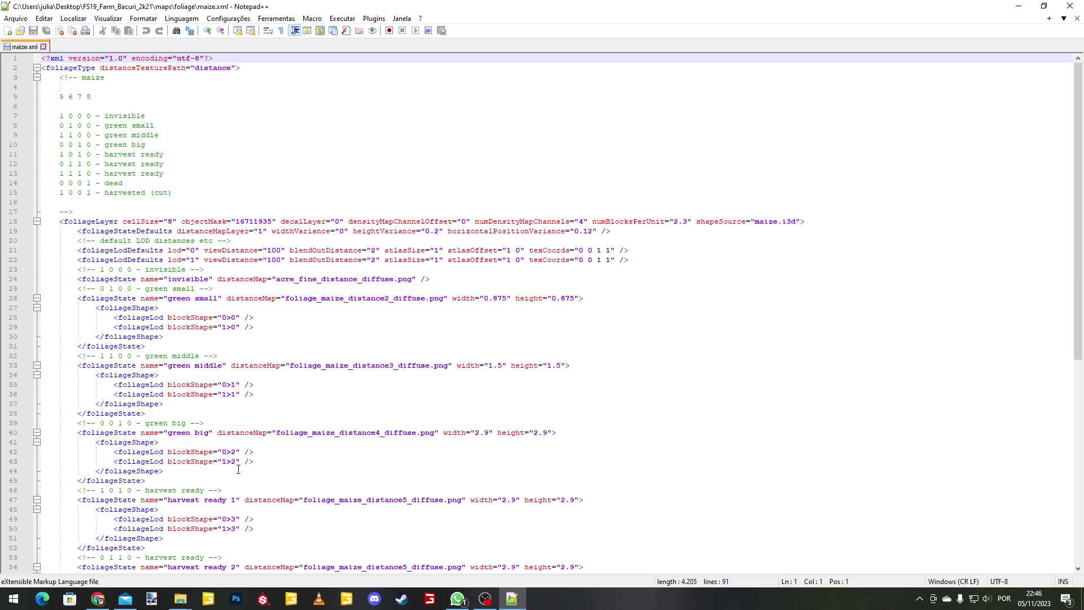
pyautogui.click(632, 357)
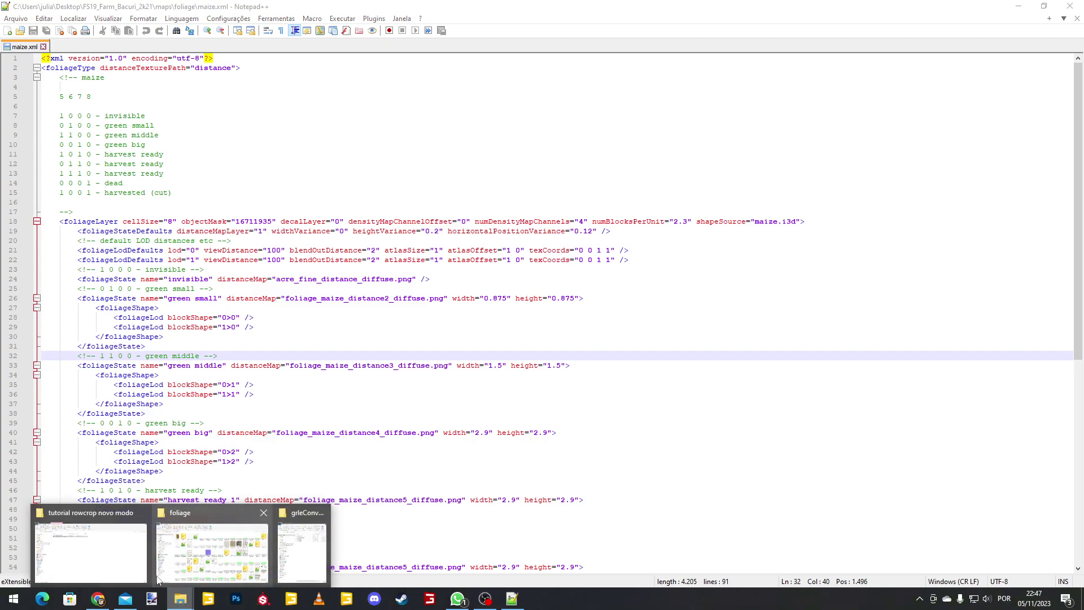
pyautogui.click(261, 349)
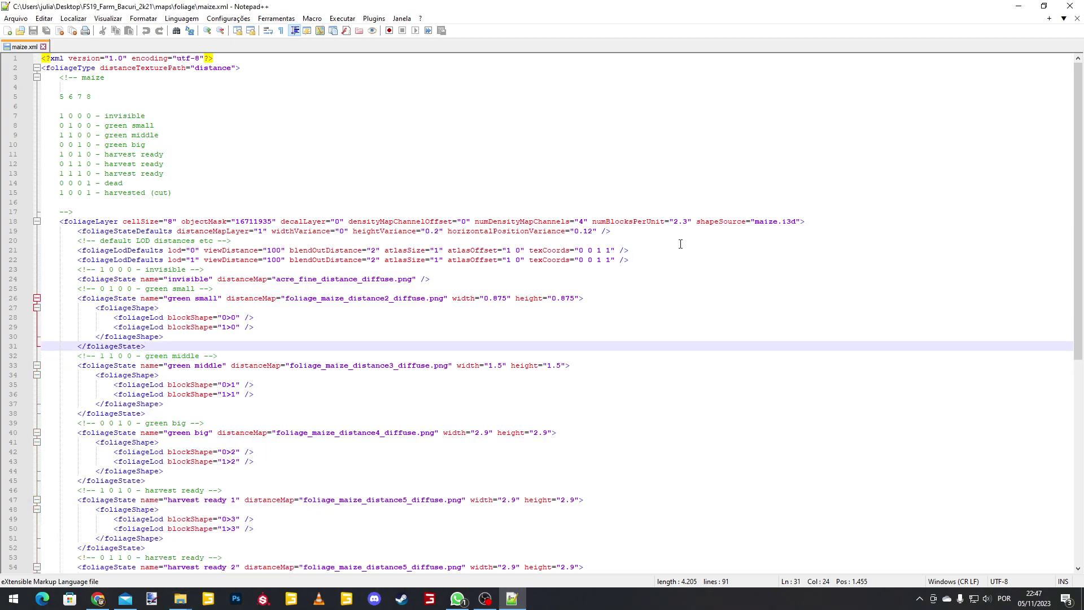
pyautogui.moveTo(593, 221); pyautogui.dragTo(687, 222)
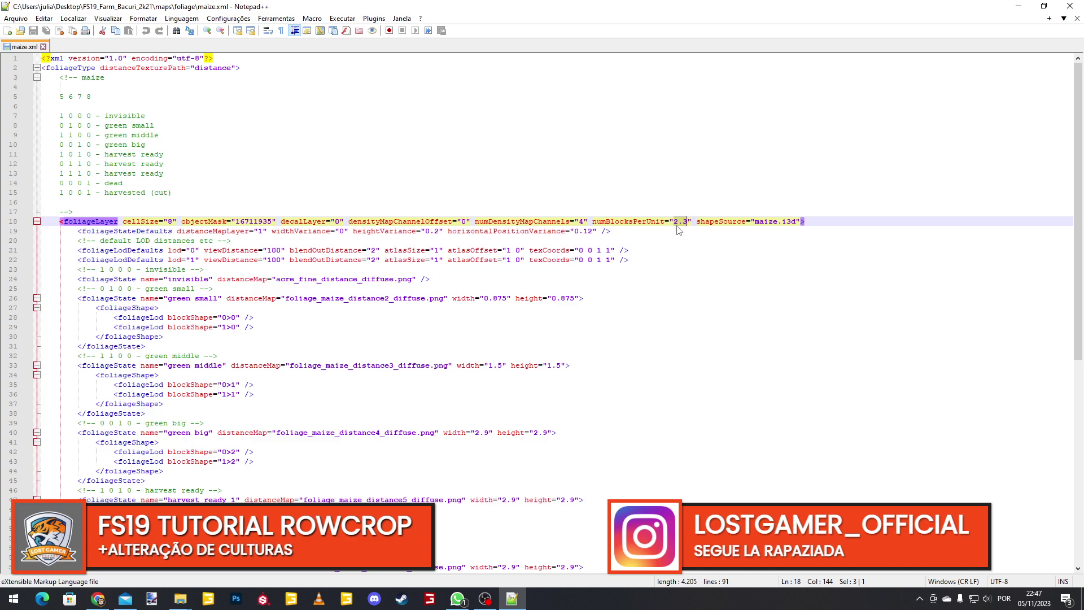
pyautogui.write('4')
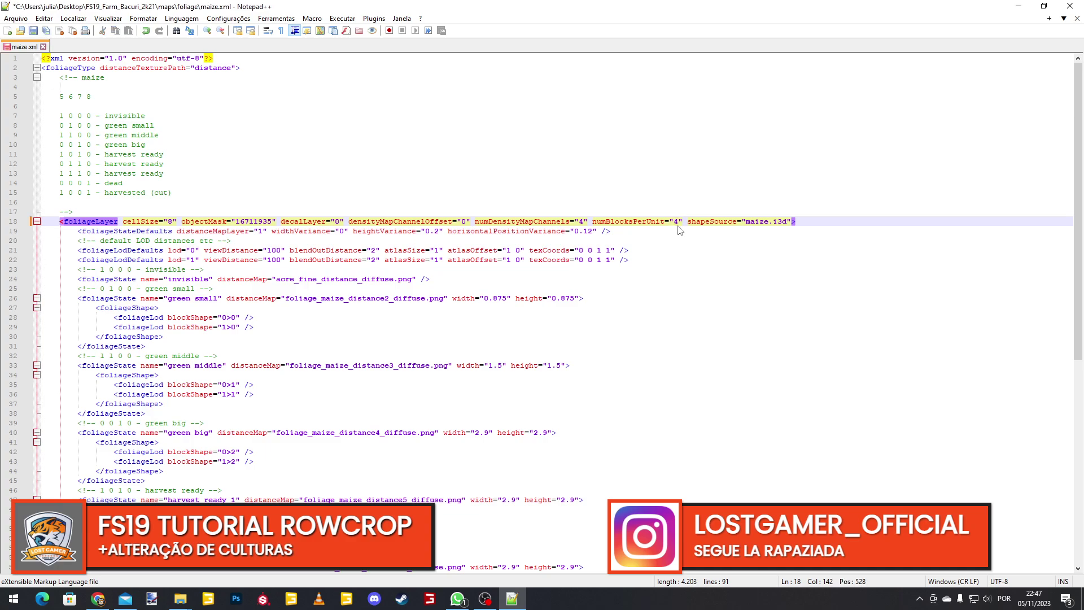
pyautogui.click(34, 31)
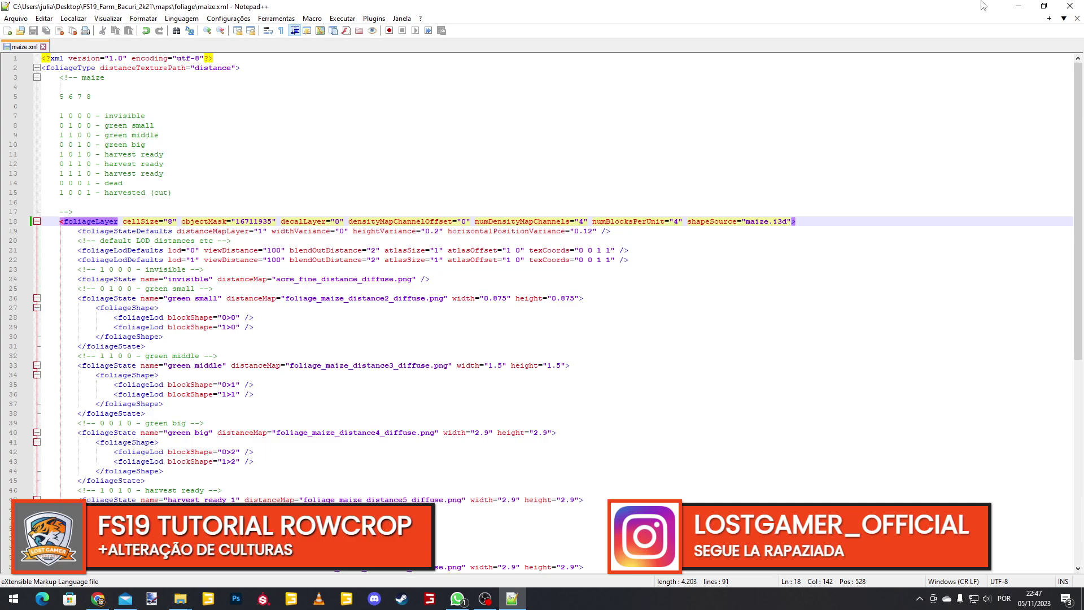
pyautogui.click(1077, 11)
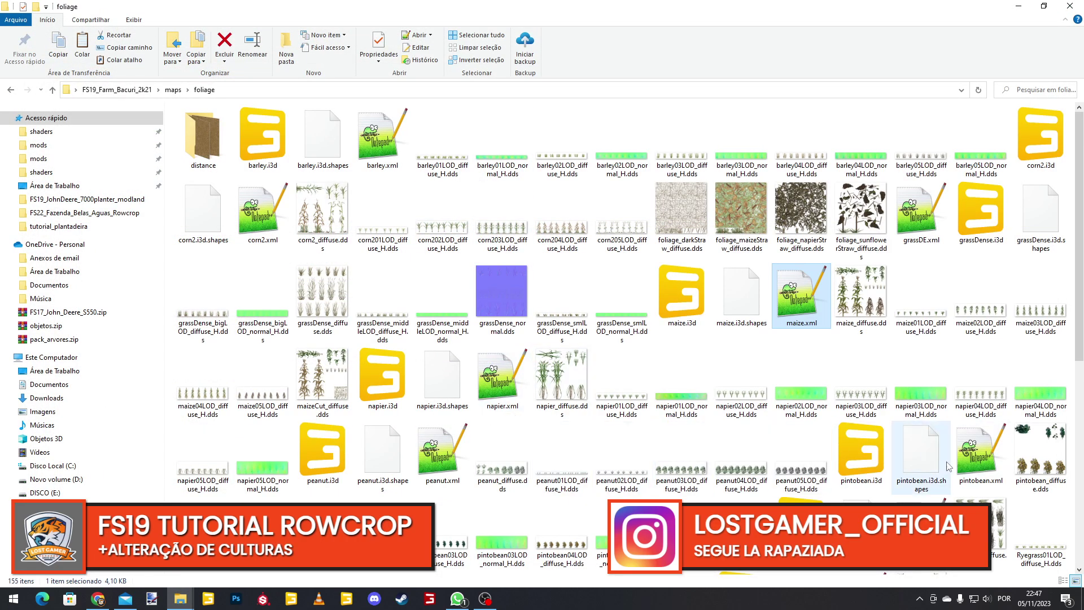
# - Open soybean.xml from the foliage folder, set its numBlocksPerUnit to 4, save it, and close all files and Notepad++
pyautogui.scroll(-3, 745, 372)
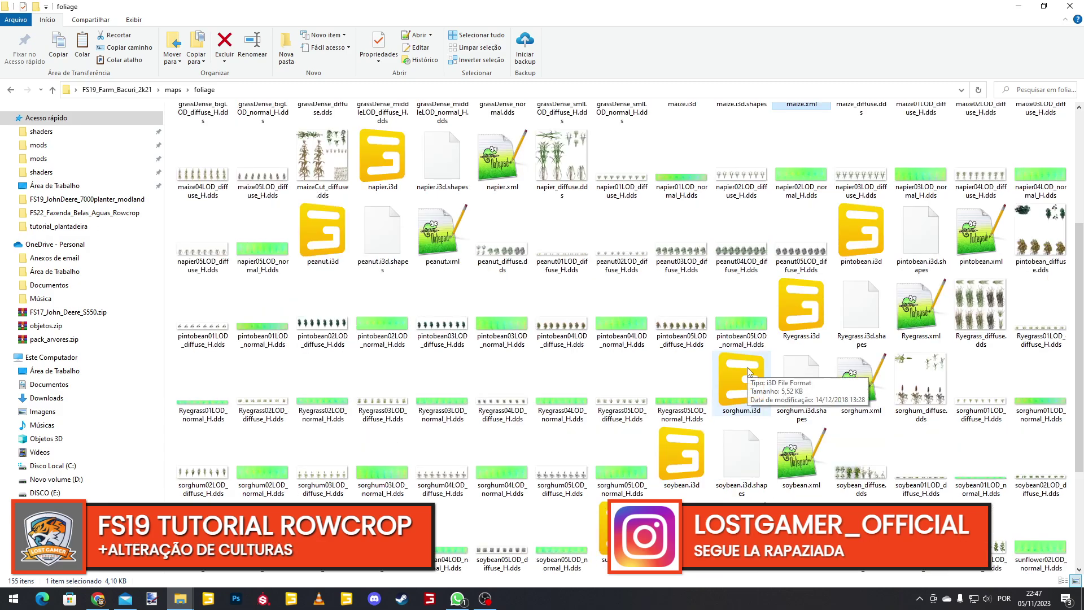
pyautogui.click(808, 464)
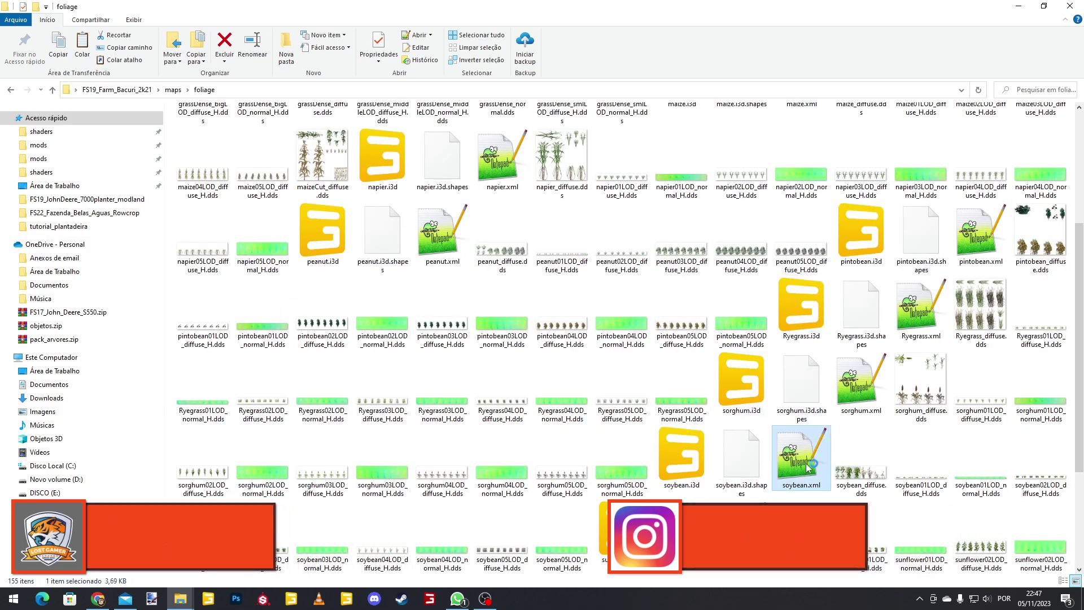
pyautogui.doubleClick(809, 465)
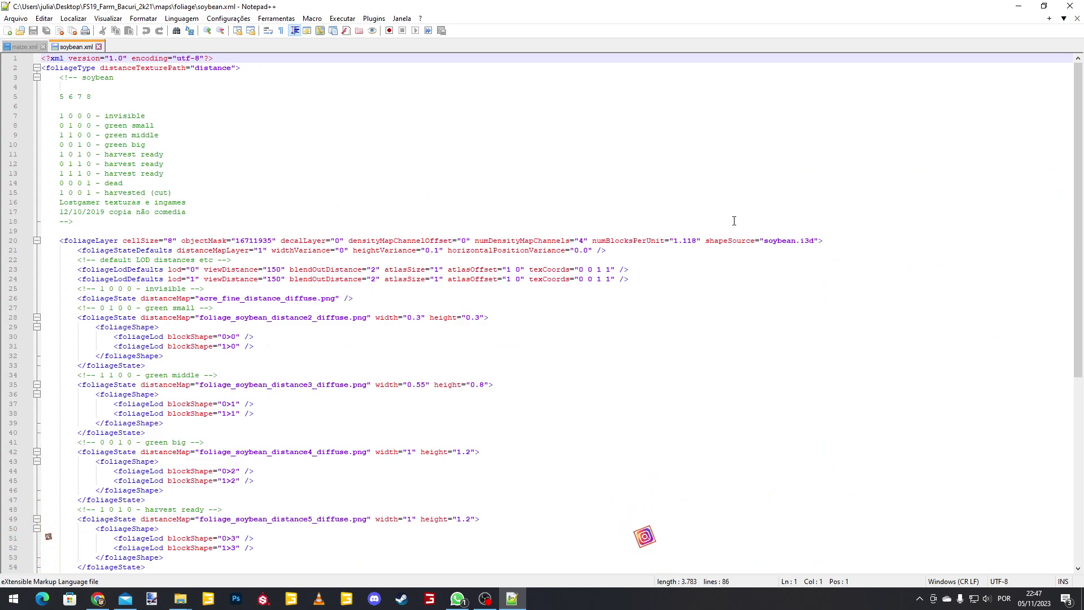
pyautogui.moveTo(674, 240); pyautogui.dragTo(687, 241)
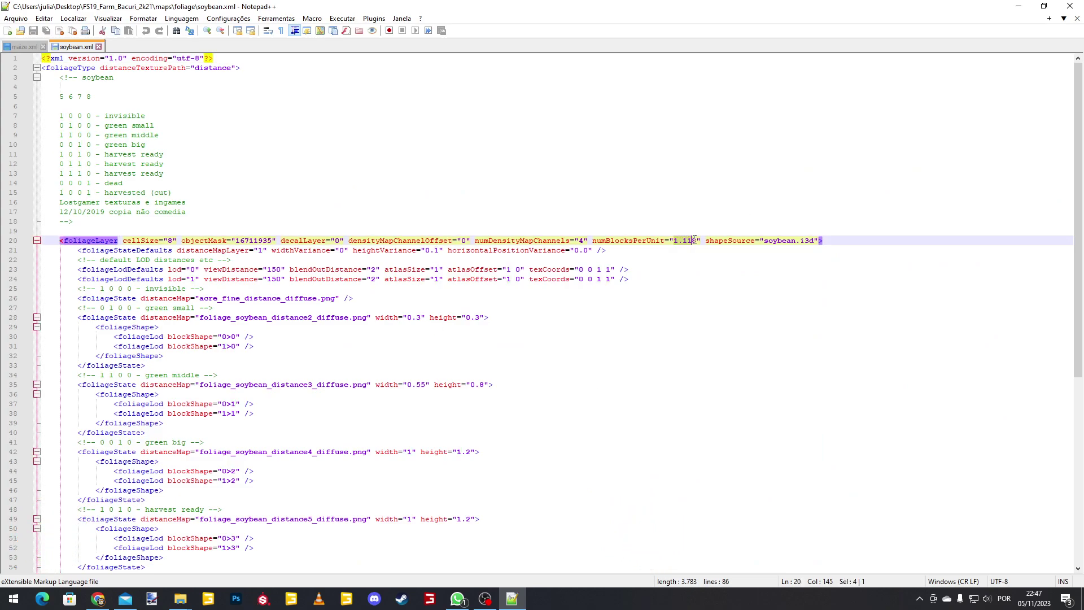
pyautogui.write('4')
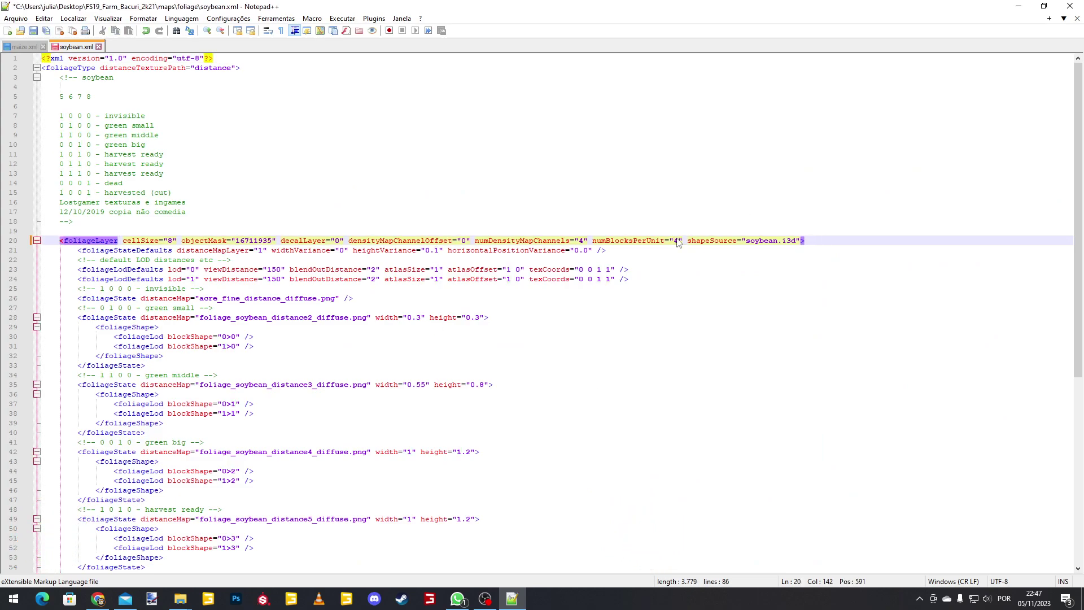
pyautogui.click(33, 31)
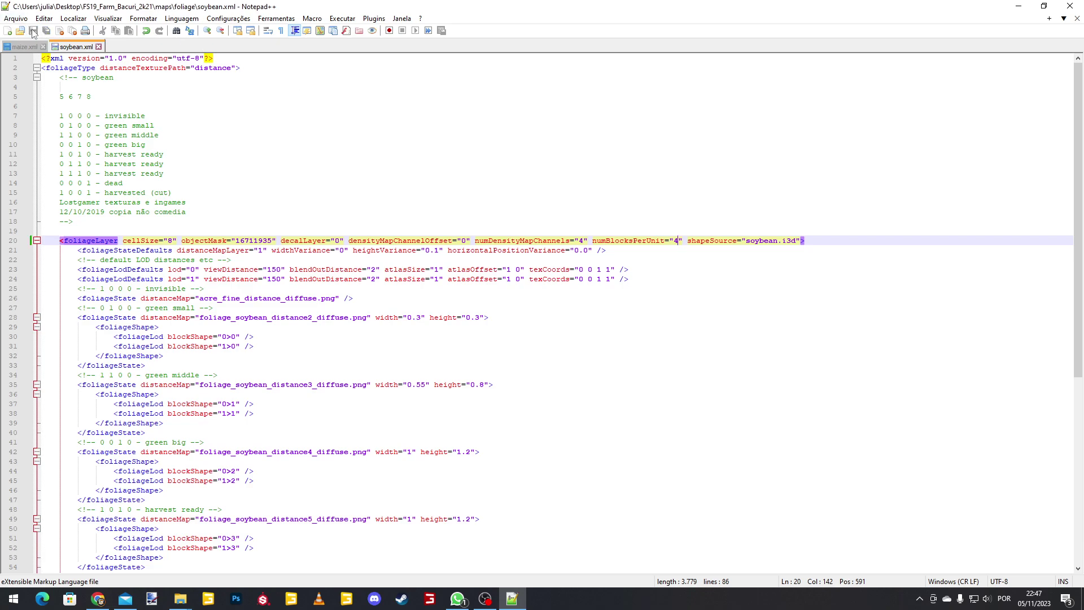
pyautogui.click(73, 32)
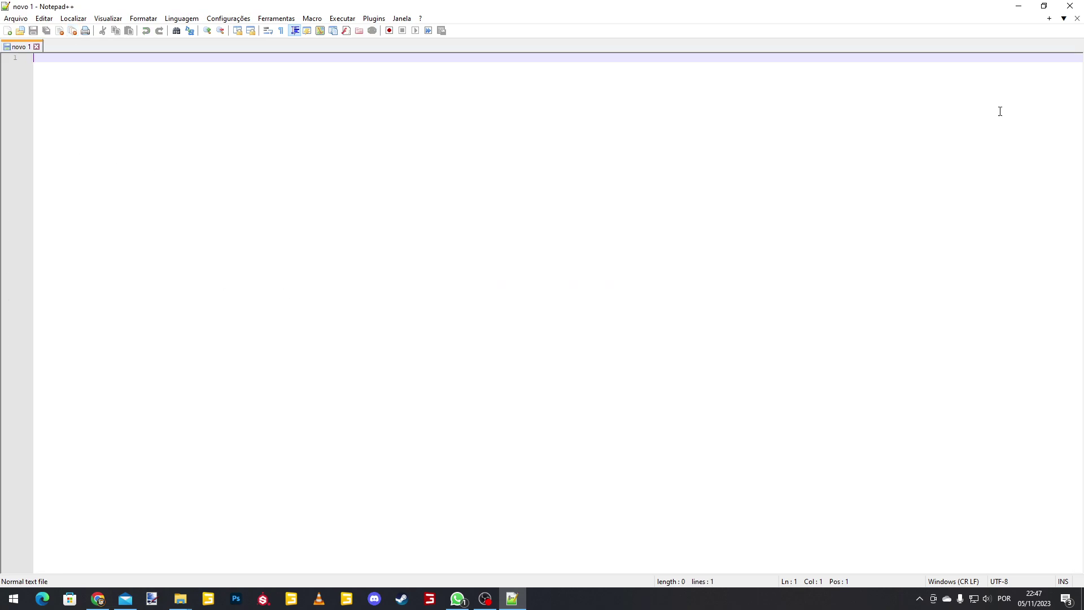
pyautogui.click(1070, 7)
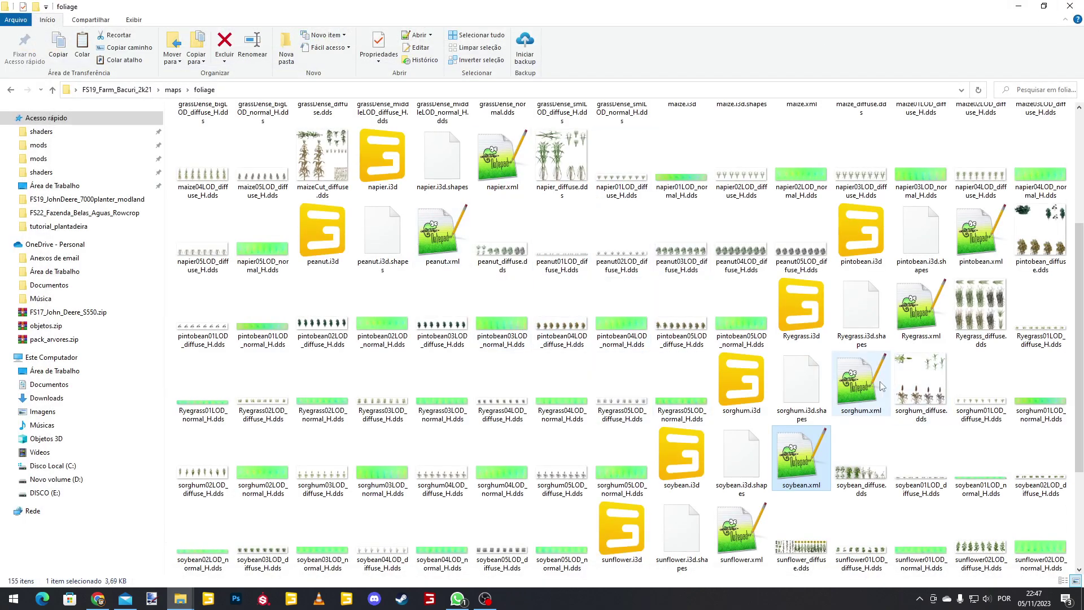
# - Open sorghum.xml from the foliage folder, set its numBlocksPerUnit to 4, save the change and exit Notepad++
pyautogui.click(846, 393)
pyautogui.doubleClick(845, 393)
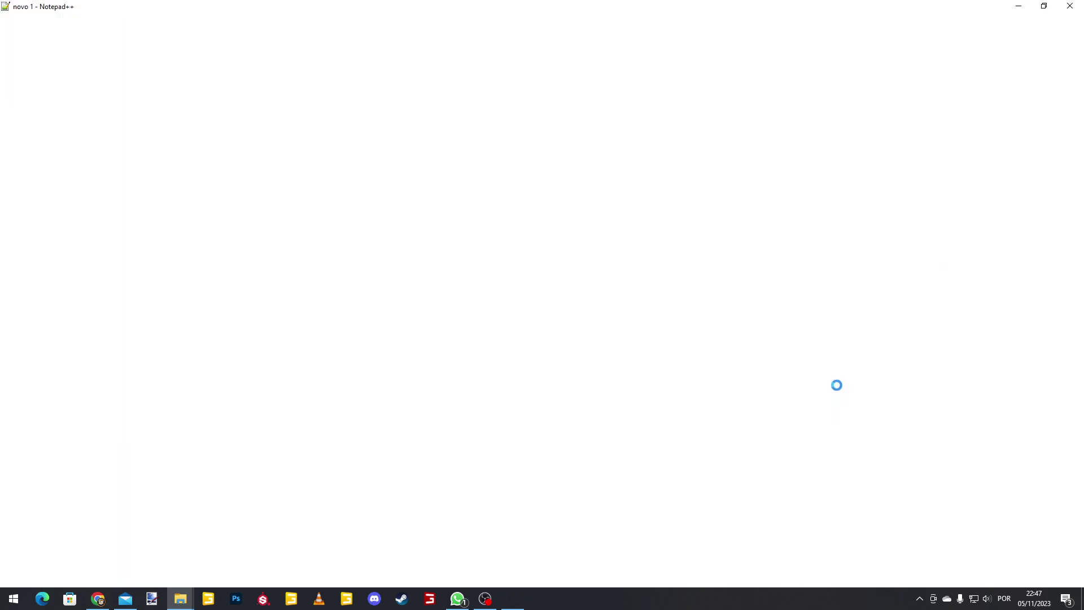
pyautogui.moveTo(673, 221); pyautogui.dragTo(684, 217)
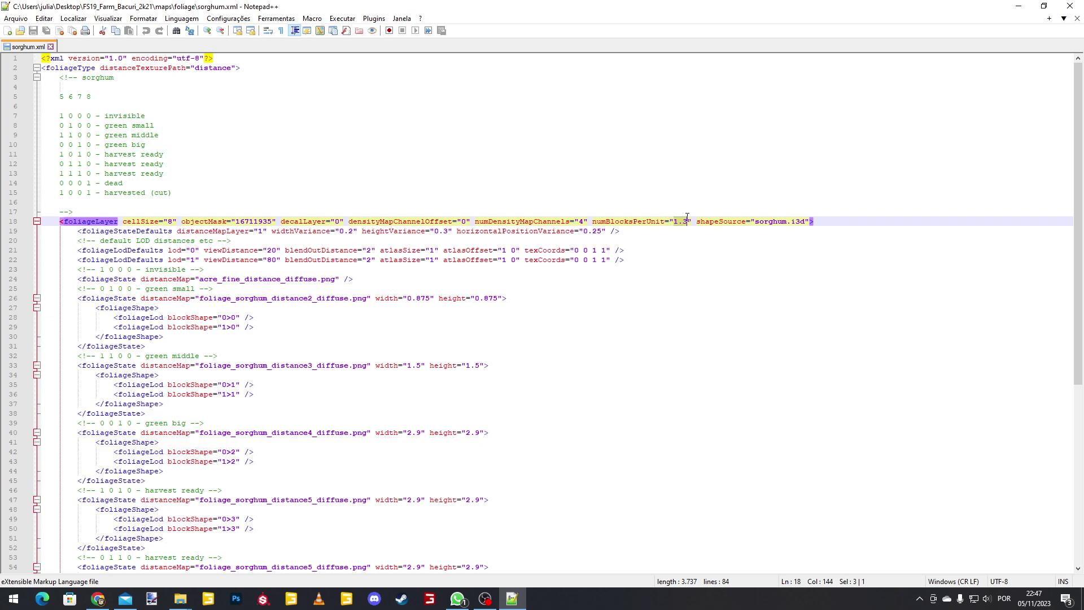
pyautogui.write('4')
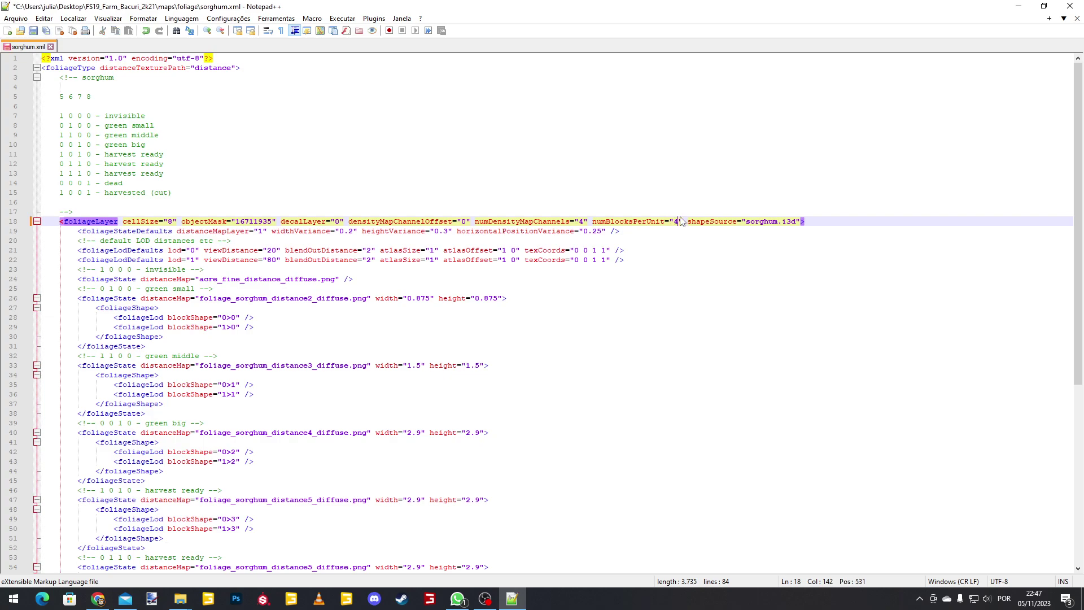
pyautogui.click(34, 31)
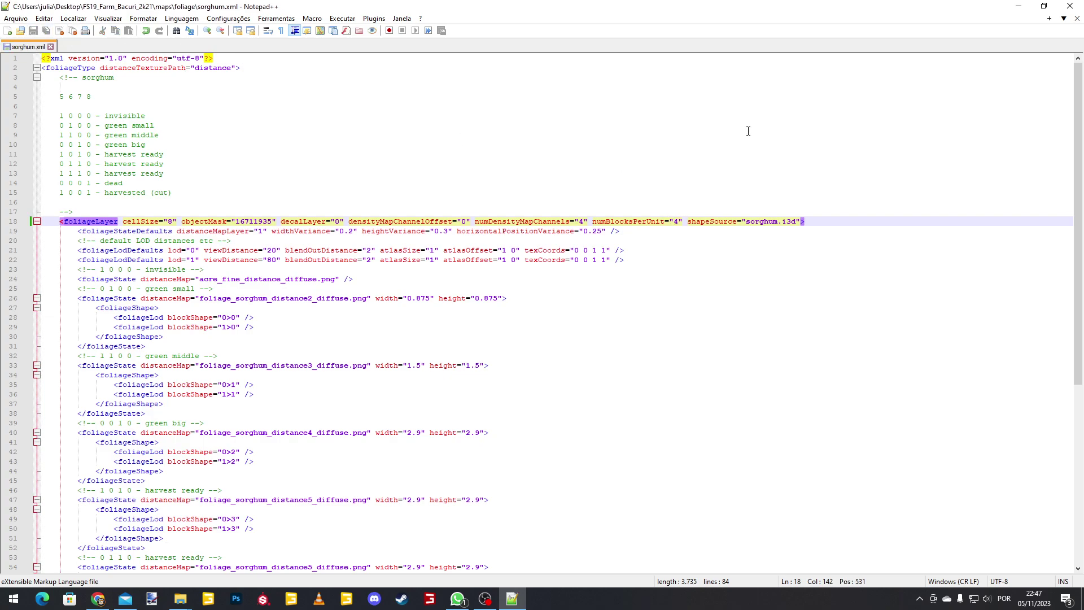
pyautogui.click(1070, 6)
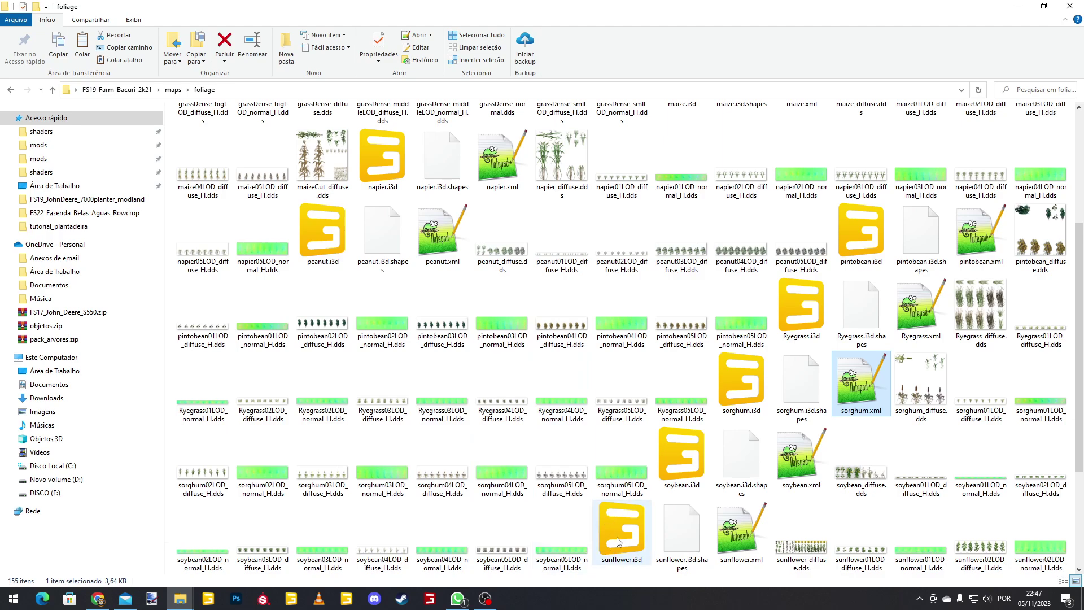
pyautogui.scroll(-3, 618, 542)
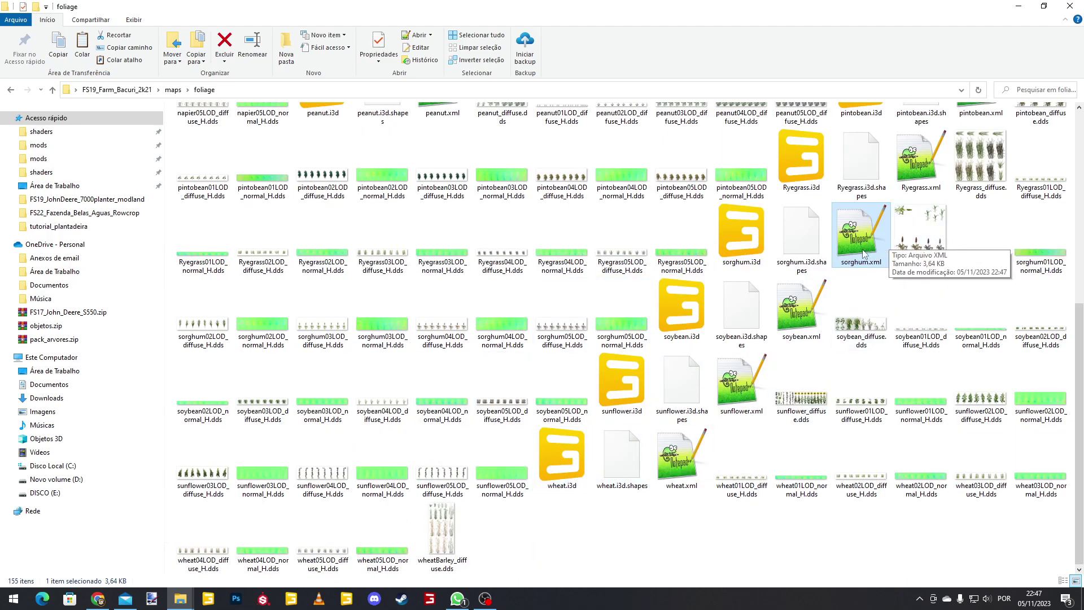
pyautogui.scroll(5, 819, 263)
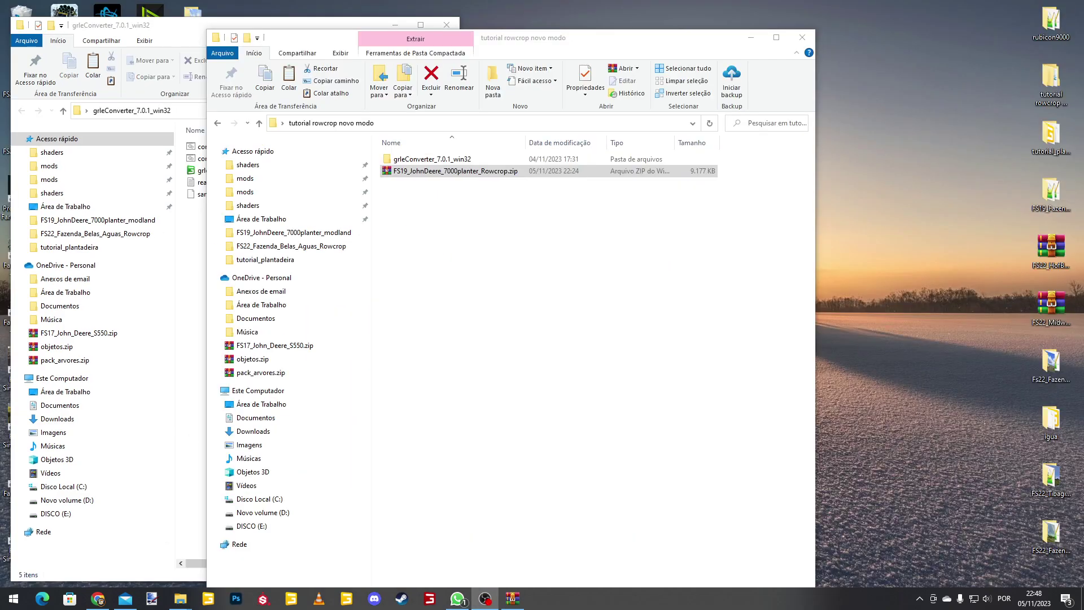
pyautogui.click(776, 37)
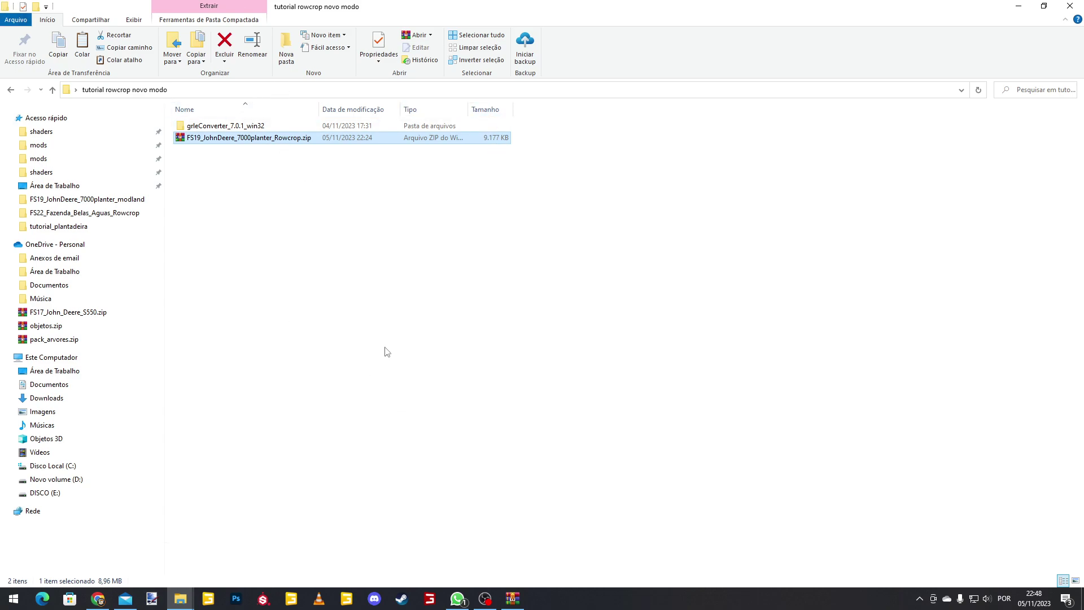
pyautogui.click(9, 91)
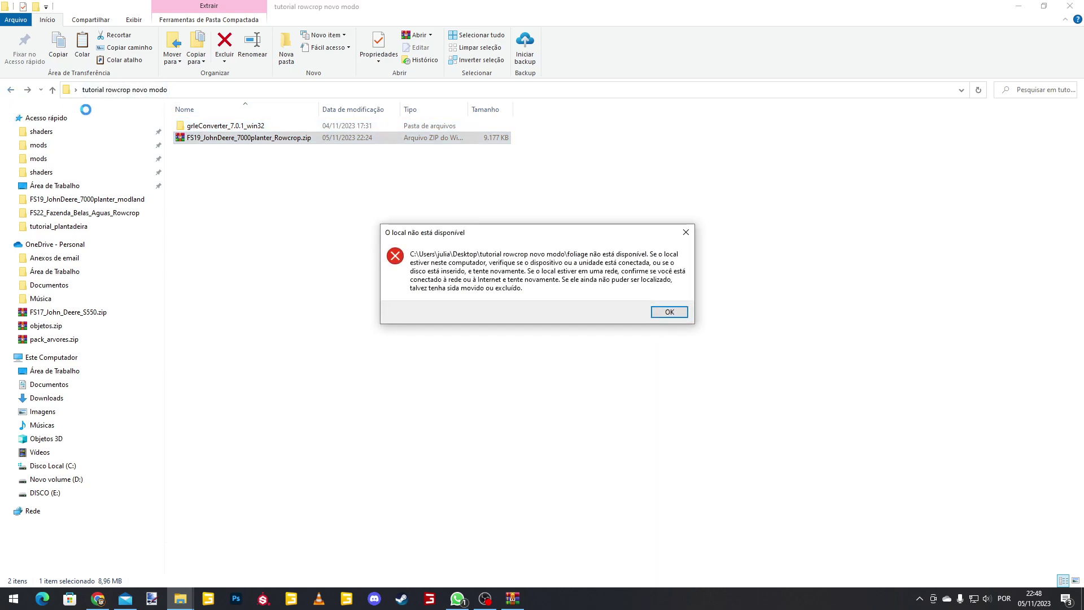
pyautogui.click(672, 316)
# - Switch to the map's foliage folder window, re-enter foliage through the maps folder, and open maize.xml in Notepad++
pyautogui.moveTo(180, 598)
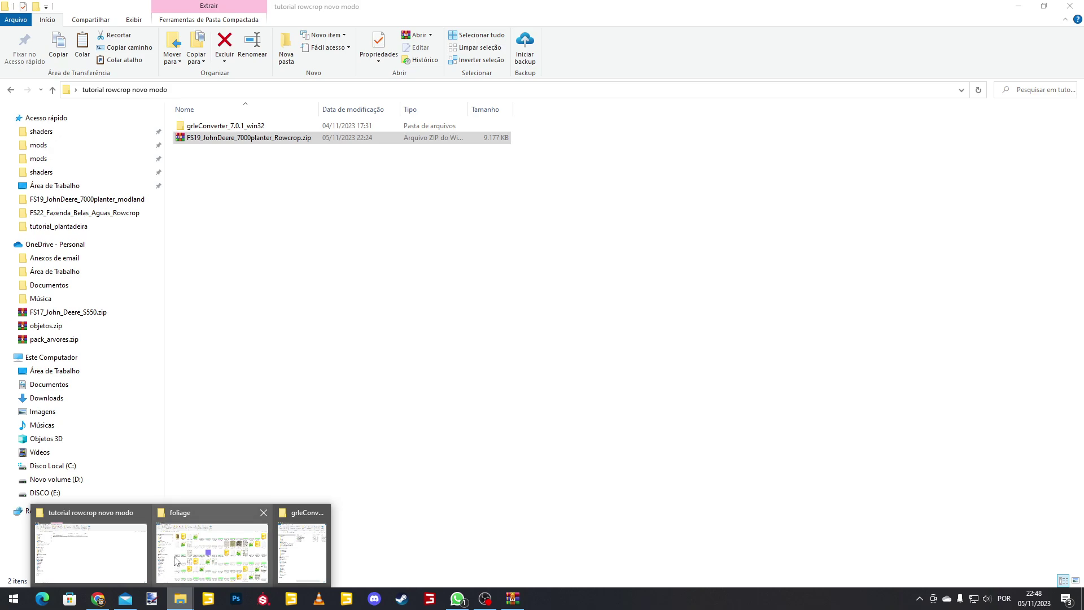
pyautogui.click(226, 564)
pyautogui.click(173, 90)
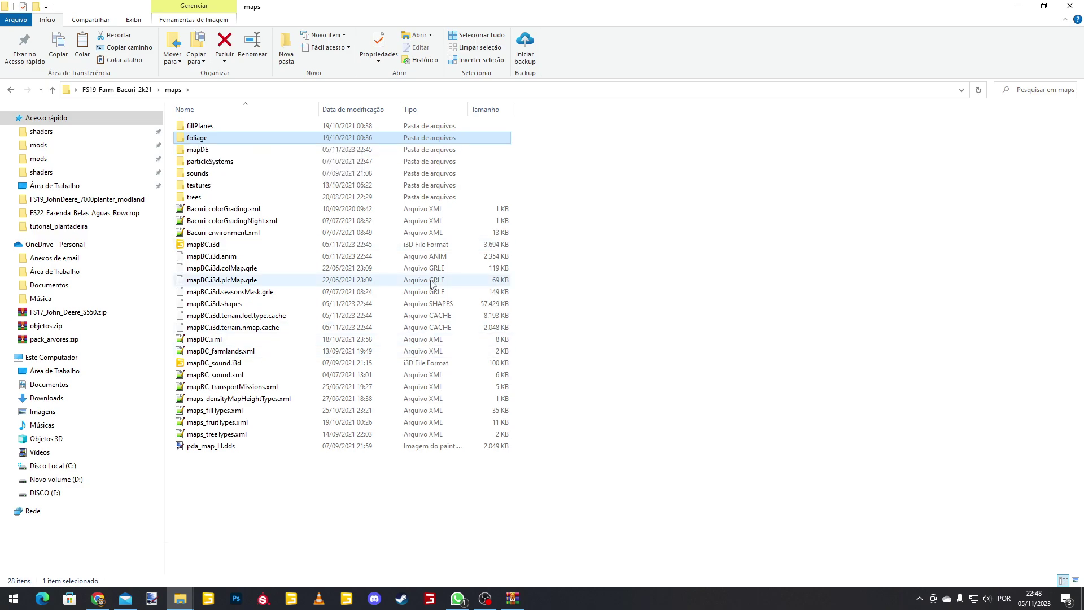
pyautogui.doubleClick(220, 142)
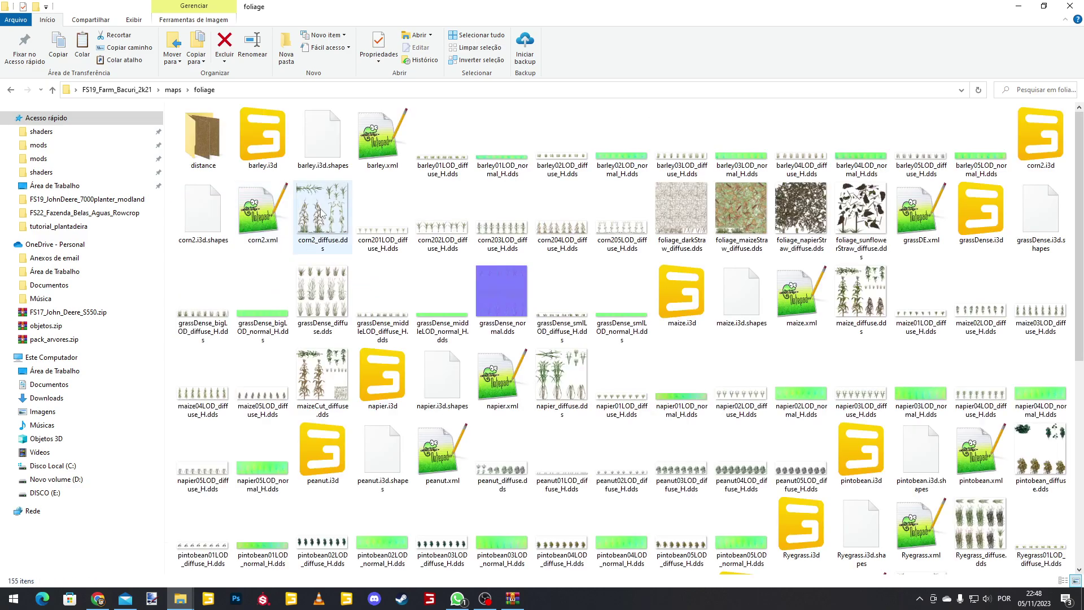
pyautogui.doubleClick(801, 292)
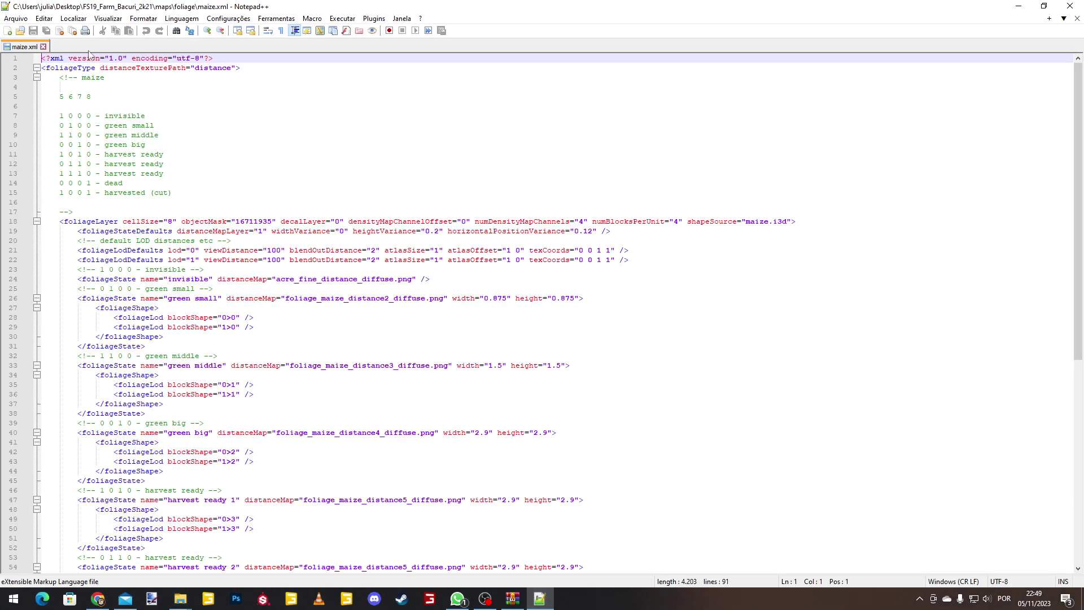
# - Close maize.xml and Notepad++, reopen the file from the foliage folder to review its numBlocksPerUnit, and exit again
pyautogui.click(72, 30)
pyautogui.click(1069, 5)
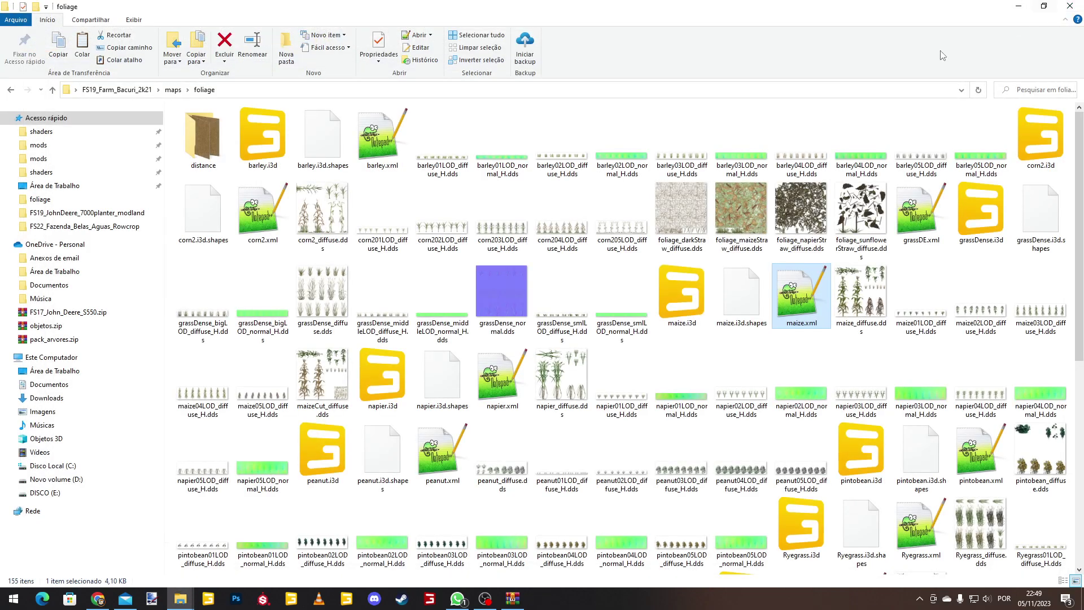
pyautogui.moveTo(660, 192)
pyautogui.doubleClick(806, 300)
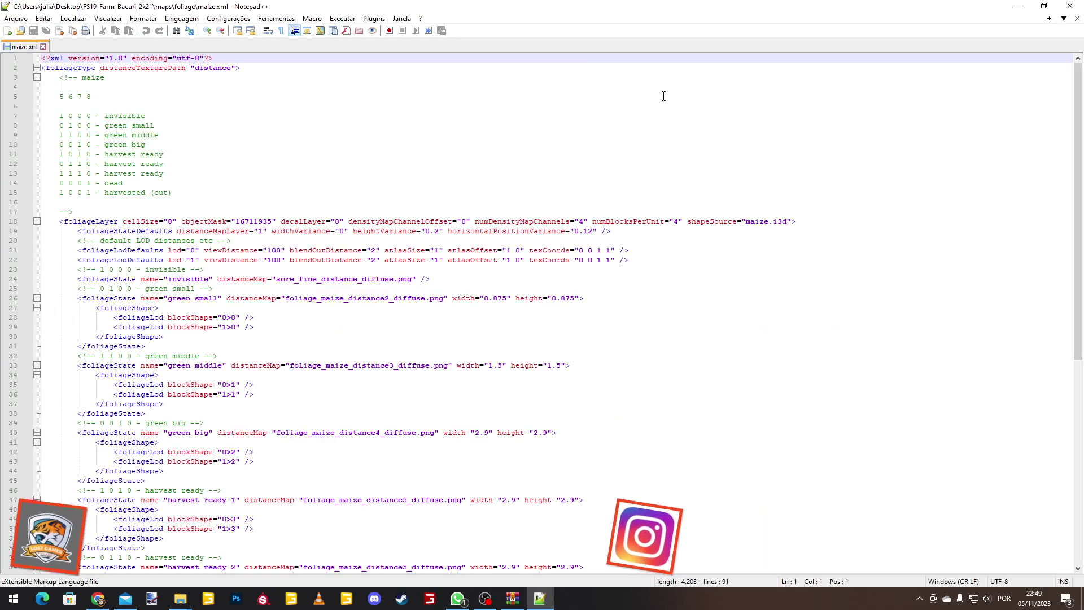
pyautogui.click(1070, 6)
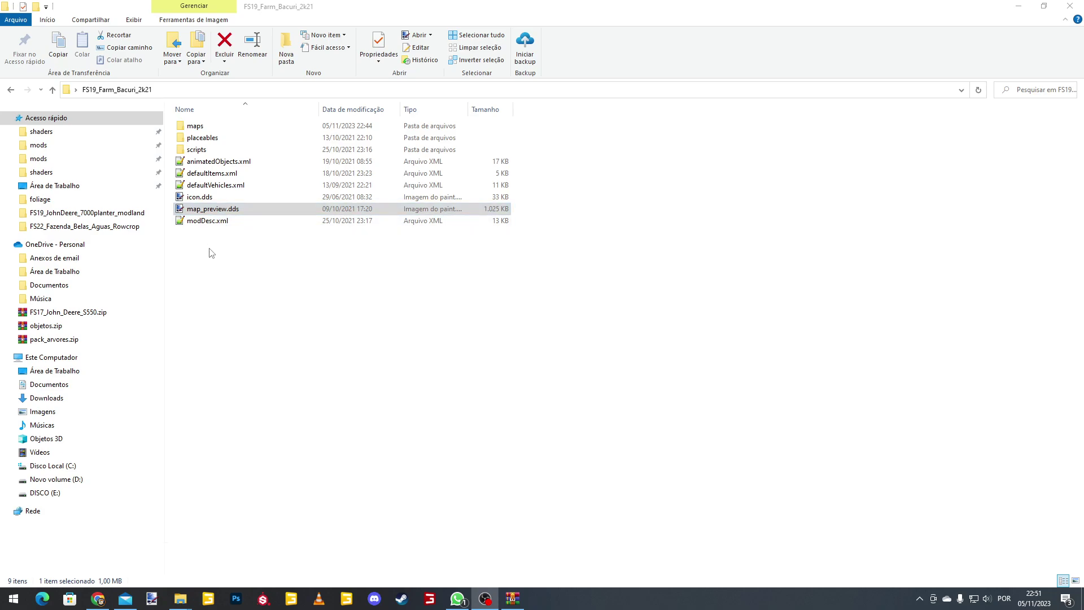
# - Open map_preview.dds in paint.net and handwrite ROWCROP with the black brush across the sky
pyautogui.doubleClick(220, 211)
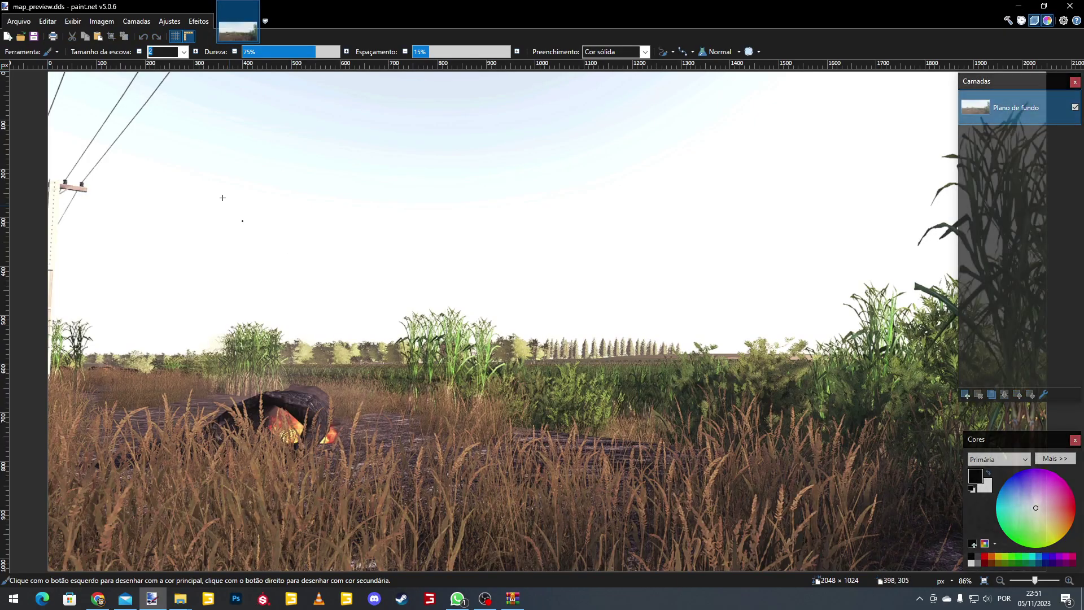
pyautogui.moveTo(186, 248)
pyautogui.mouseDown()
pyautogui.moveTo(179, 219)
pyautogui.moveTo(204, 158)
pyautogui.moveTo(185, 196)
pyautogui.moveTo(225, 213)
pyautogui.mouseUp()
pyautogui.moveTo(222, 169)
pyautogui.mouseDown()
pyautogui.moveTo(223, 200)
pyautogui.moveTo(238, 162)
pyautogui.moveTo(270, 193)
pyautogui.moveTo(308, 154)
pyautogui.moveTo(359, 175)
pyautogui.moveTo(383, 137)
pyautogui.moveTo(384, 163)
pyautogui.moveTo(379, 133)
pyautogui.mouseUp()
pyautogui.hotkey('ctrl', 'z')
pyautogui.moveTo(422, 164); pyautogui.dragTo(420, 119)
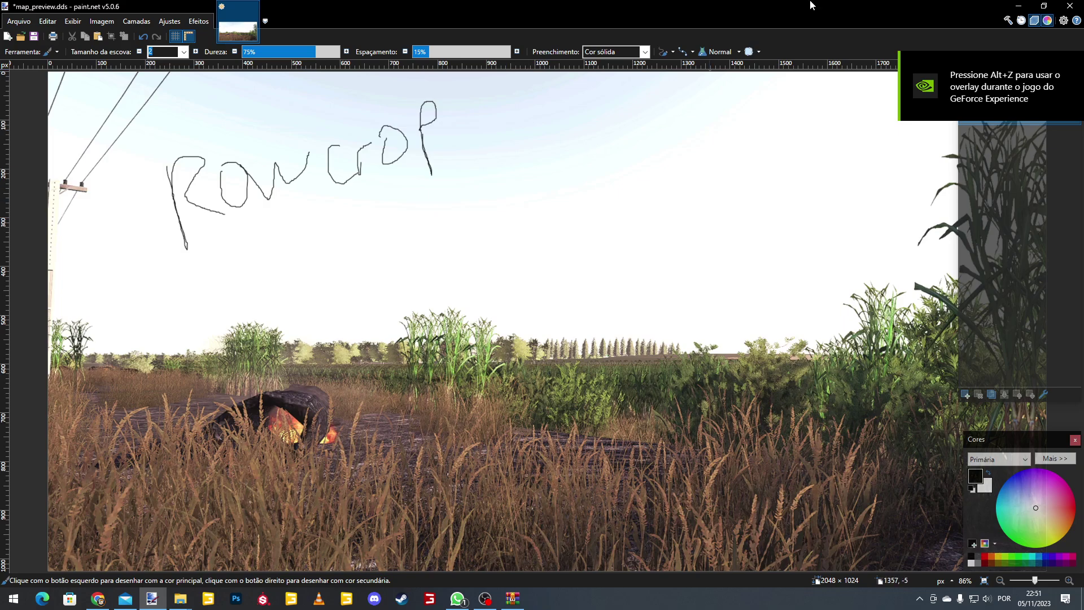
# - Close map_preview.dds, saving the changes with BC1 (Linear, DXT1) compression
pyautogui.hotkey('ctrl', 'w')
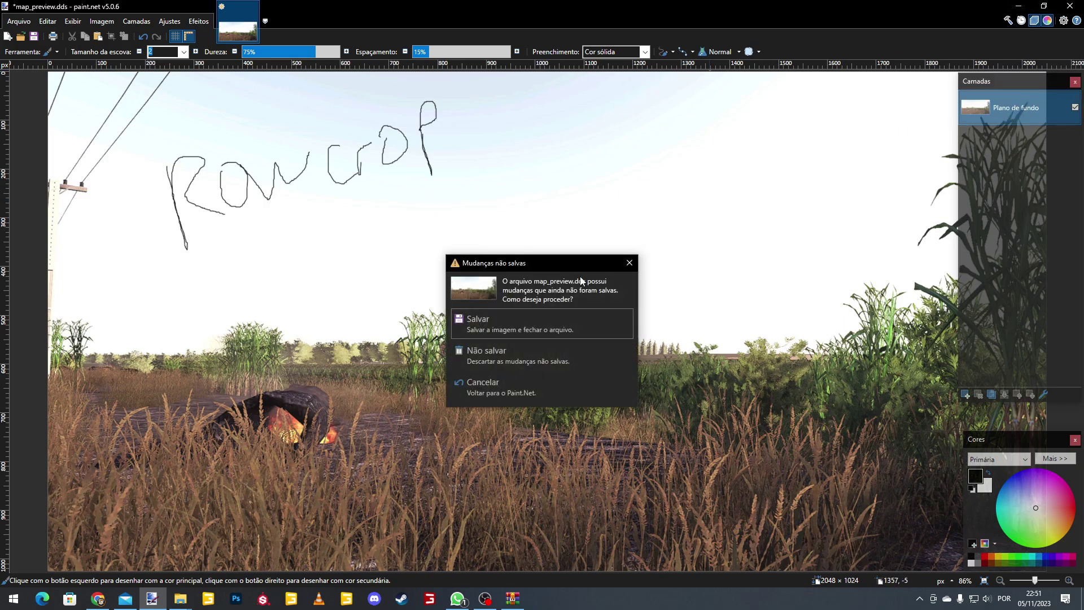
pyautogui.click(508, 326)
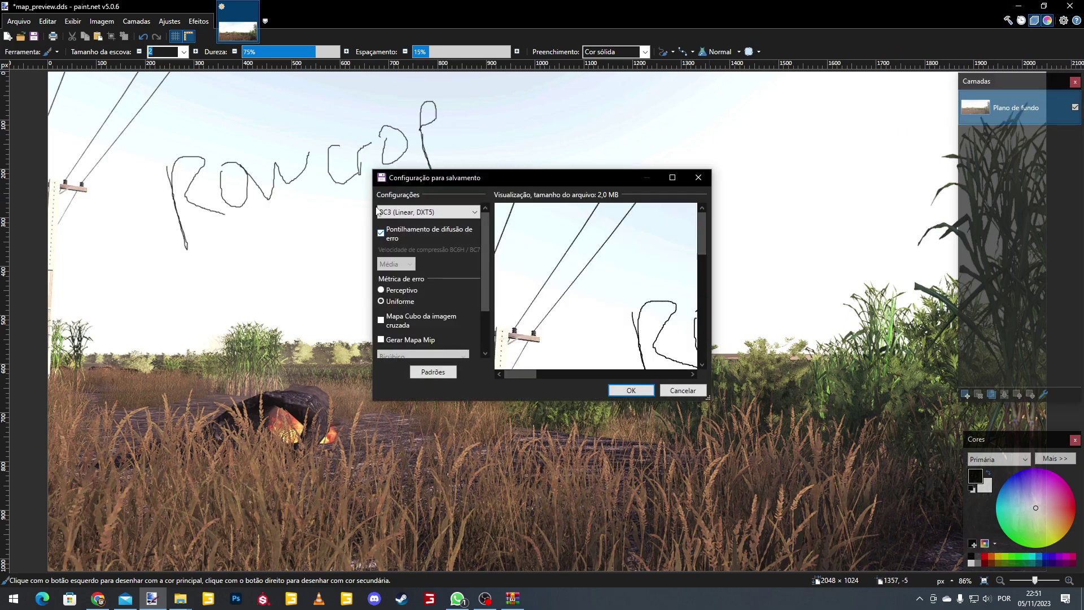
pyautogui.scroll(4, 428, 211)
pyautogui.click(428, 212)
pyautogui.click(429, 211)
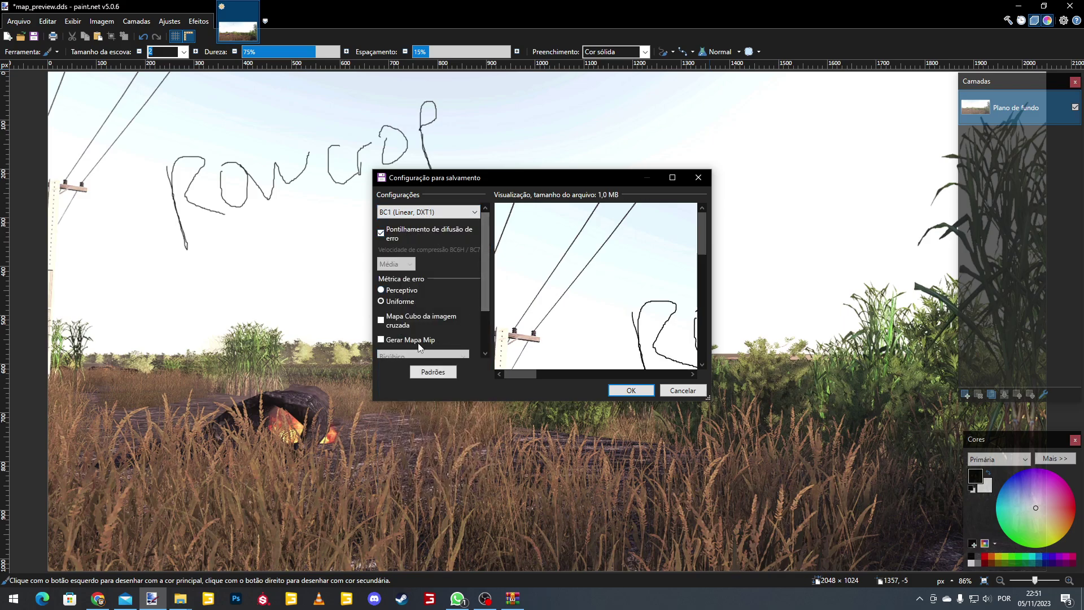
pyautogui.click(641, 390)
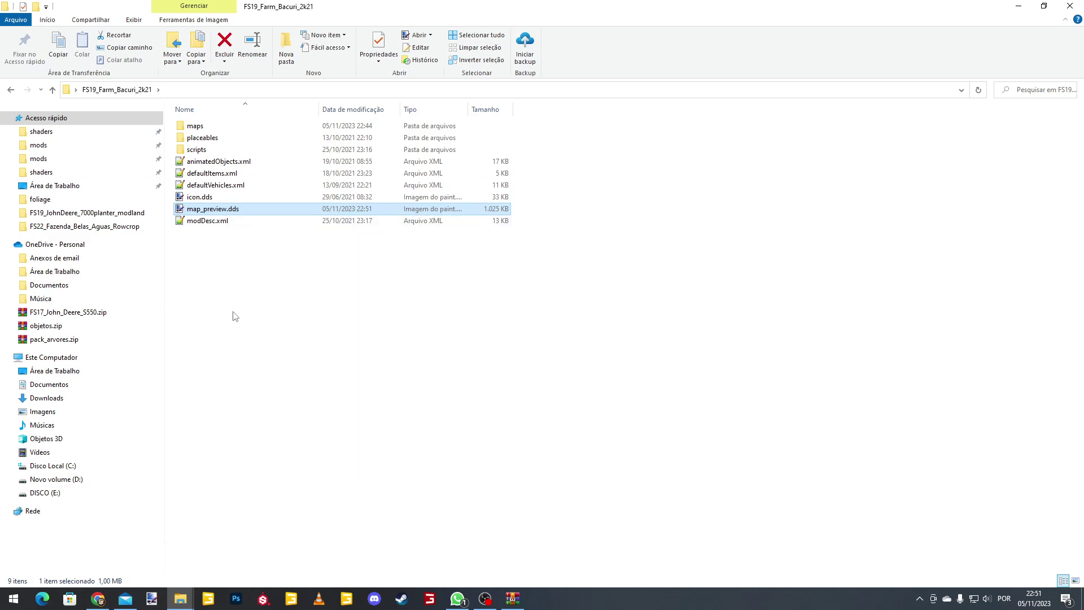
# - Select all files and folders in FS19_Farm_Bacuri_2k21 and set up a WinRAR archive of them in ZIP format
pyautogui.moveTo(236, 316); pyautogui.dragTo(256, 127)
pyautogui.rightClick(261, 127)
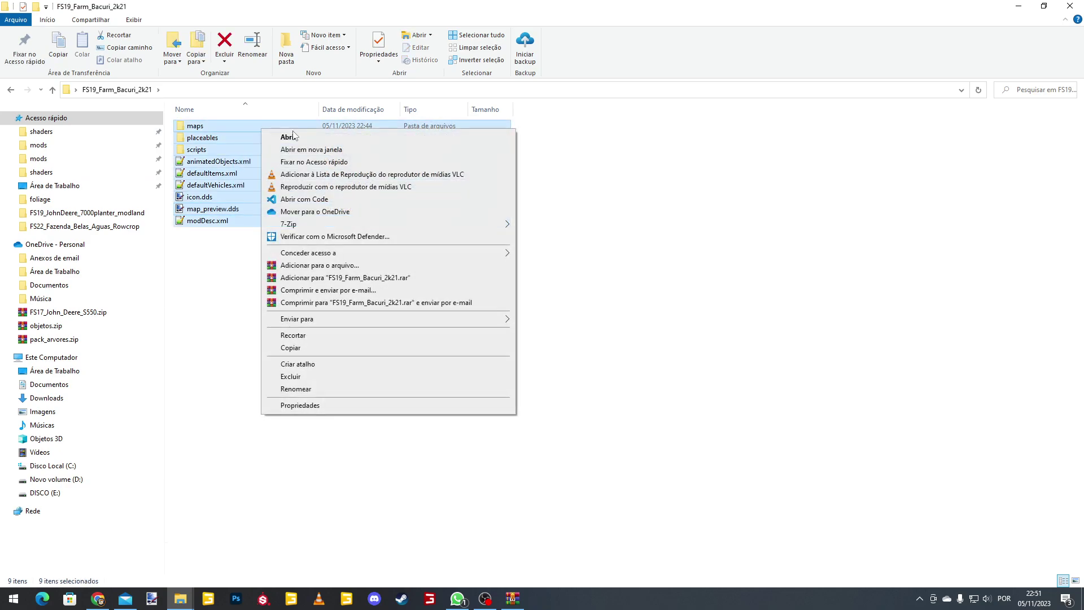
pyautogui.click(329, 266)
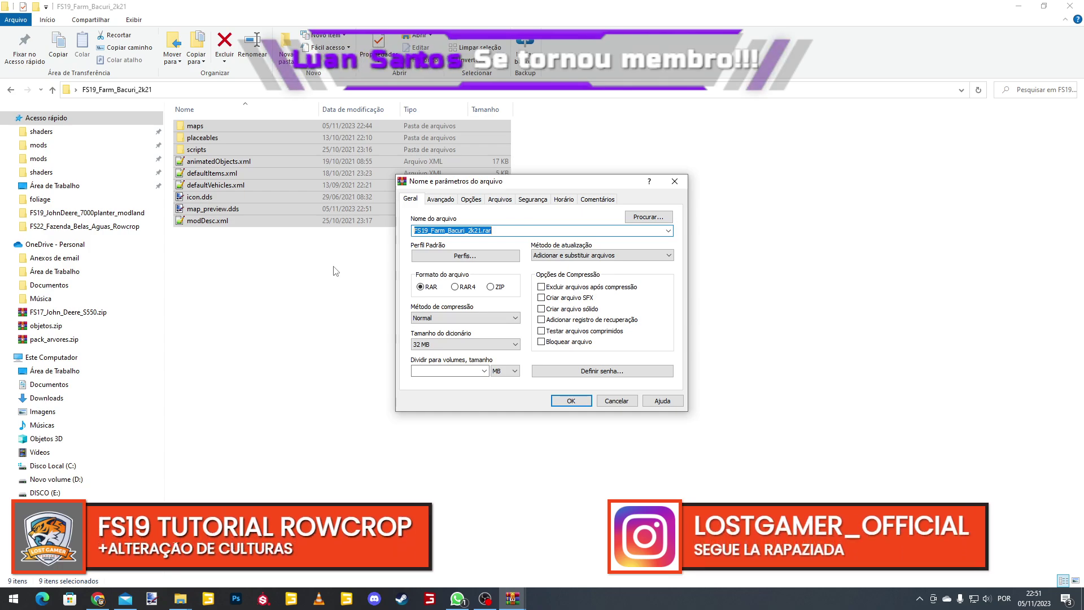
pyautogui.click(490, 287)
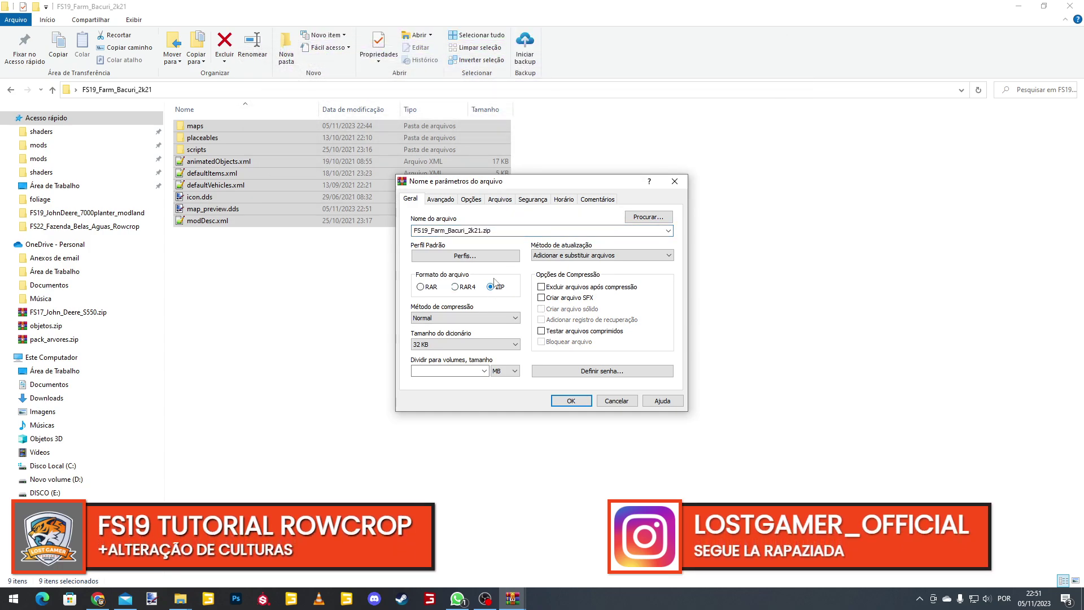
# - Try adding the suffix _rowcrop to the archive name, and remove it again
pyautogui.doubleClick(481, 230)
pyautogui.click(480, 231)
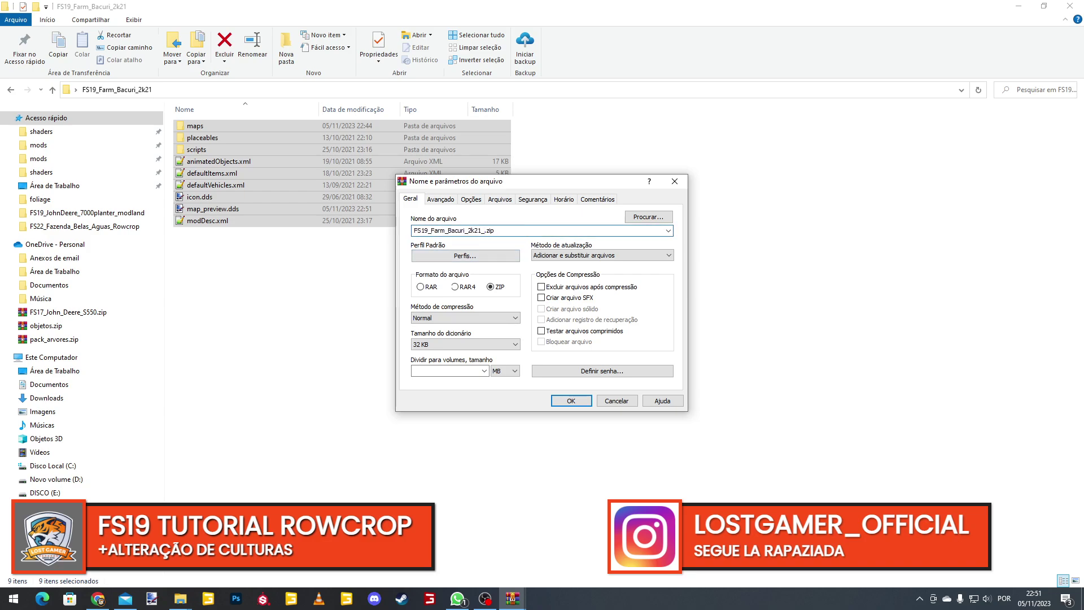
pyautogui.write('rop')
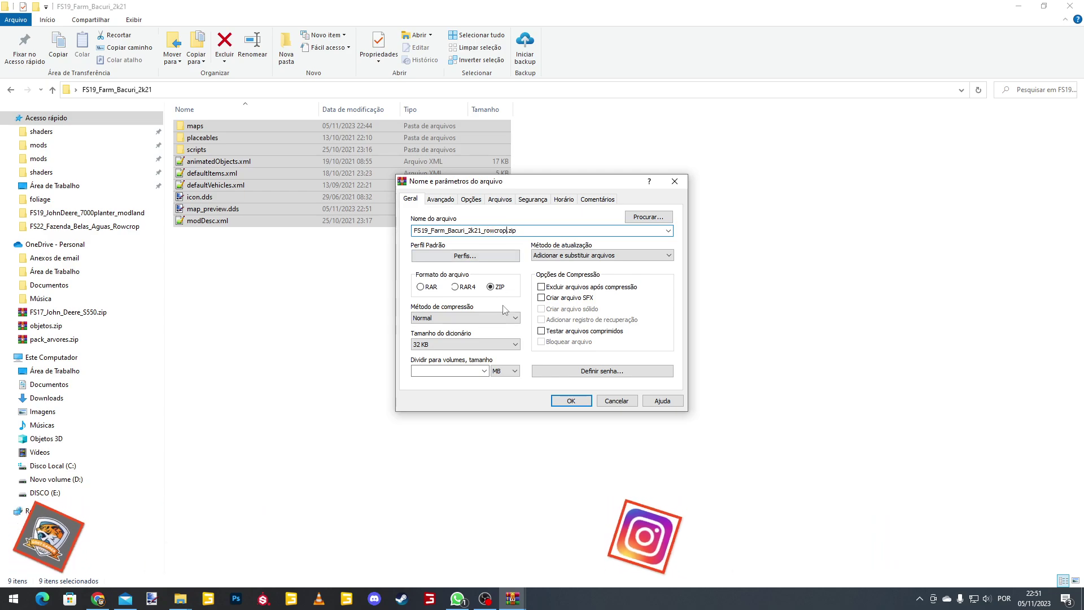
pyautogui.moveTo(485, 231); pyautogui.dragTo(508, 231)
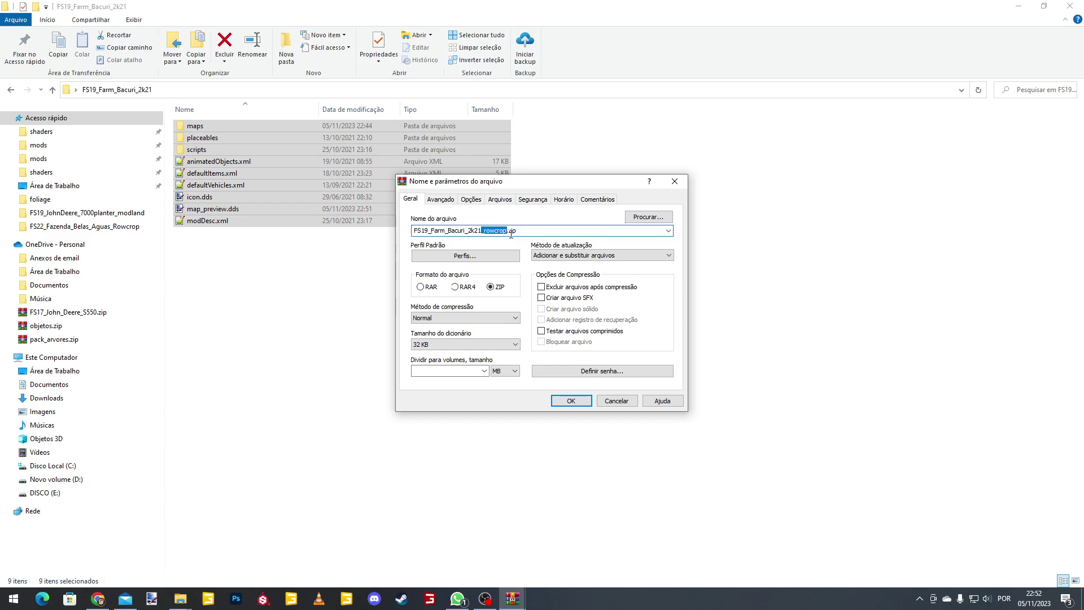
pyautogui.press('BackSpace')
# - Create the archive FS19_Farm_Bacuri_2k21.zip and move it into the mods folder, replacing the existing file there
pyautogui.click(576, 402)
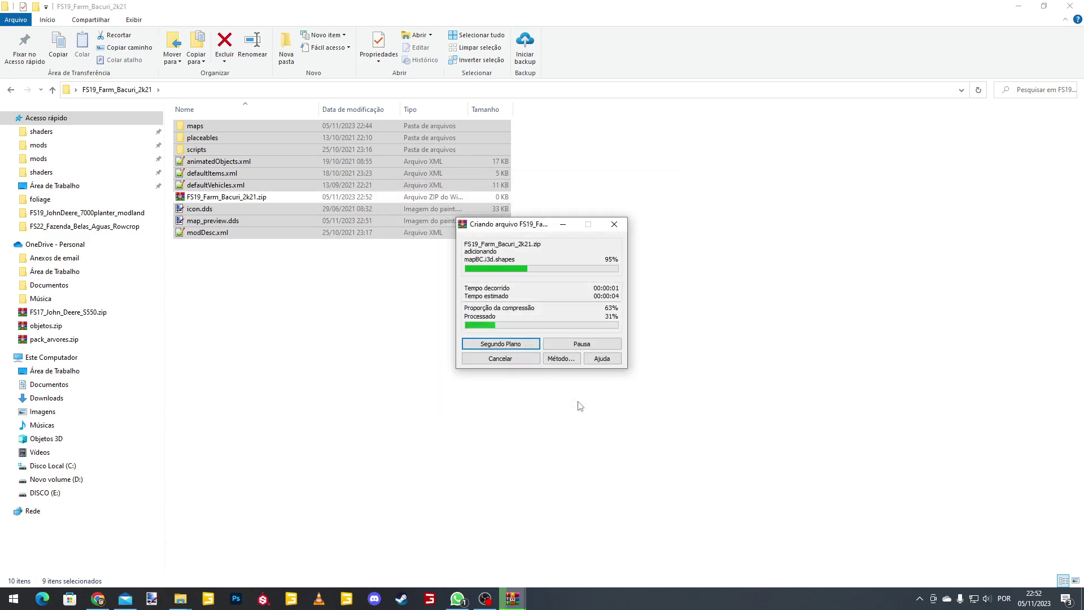
pyautogui.click(226, 197)
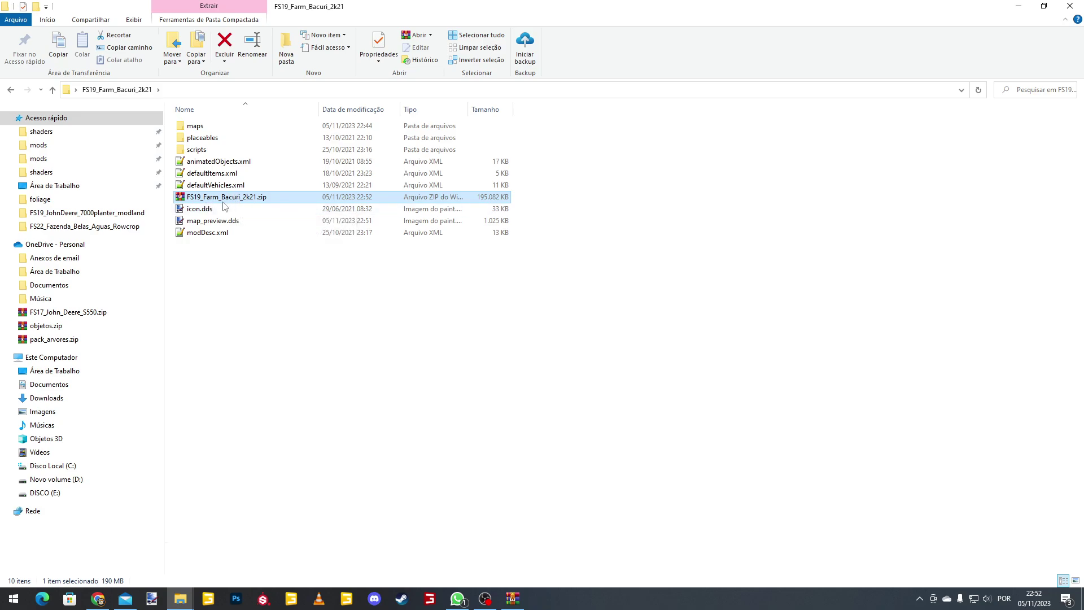
pyautogui.moveTo(202, 201); pyautogui.dragTo(41, 148)
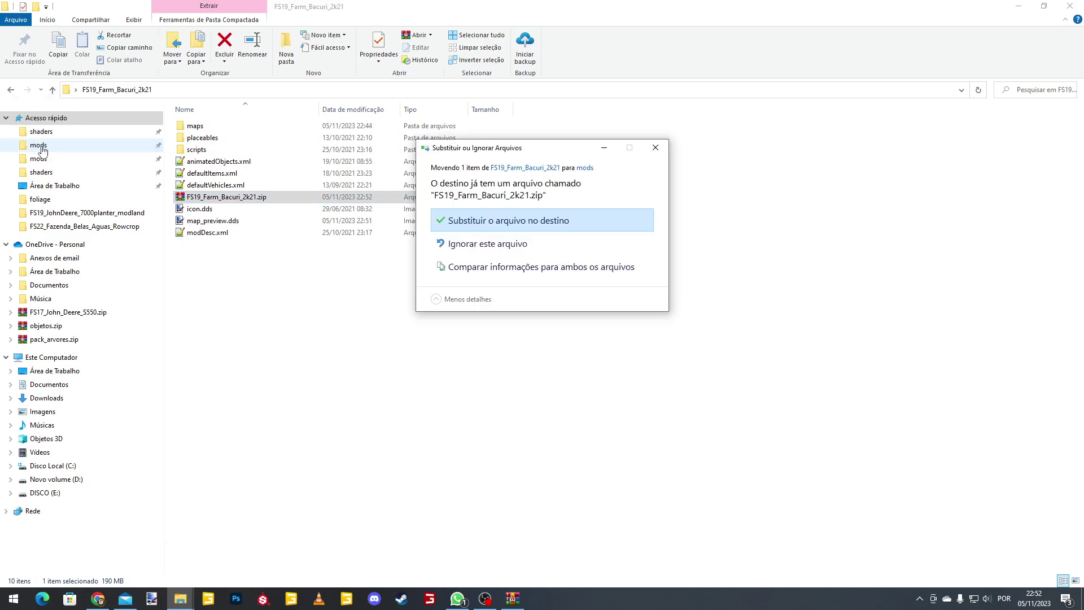
pyautogui.click(545, 223)
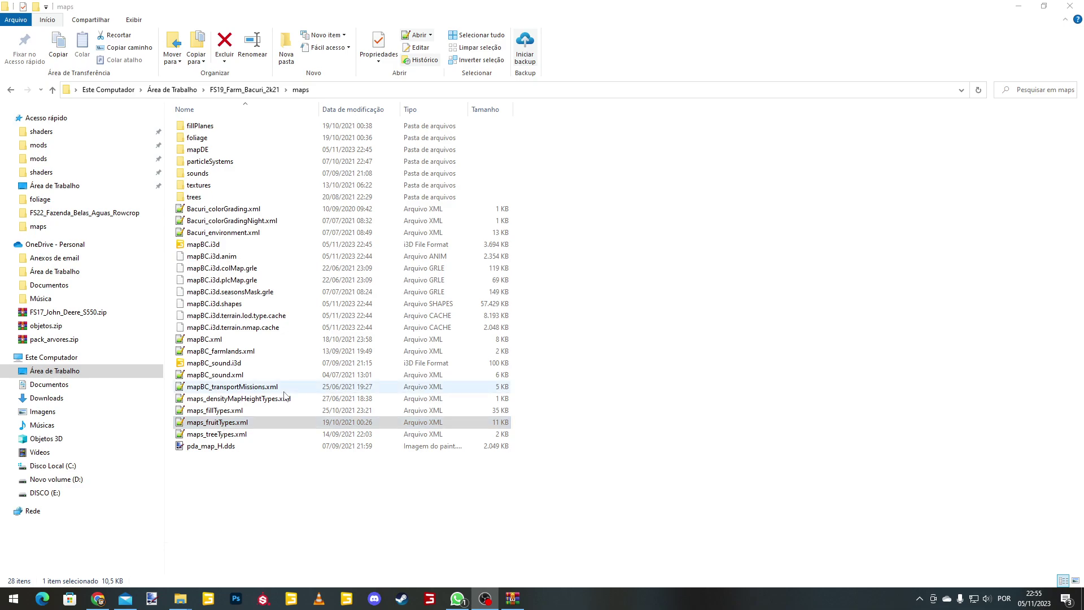
# - Open maps_fruitTypes.xml from the maps folder in Notepad++ and look through its fruit type definitions
pyautogui.click(253, 424)
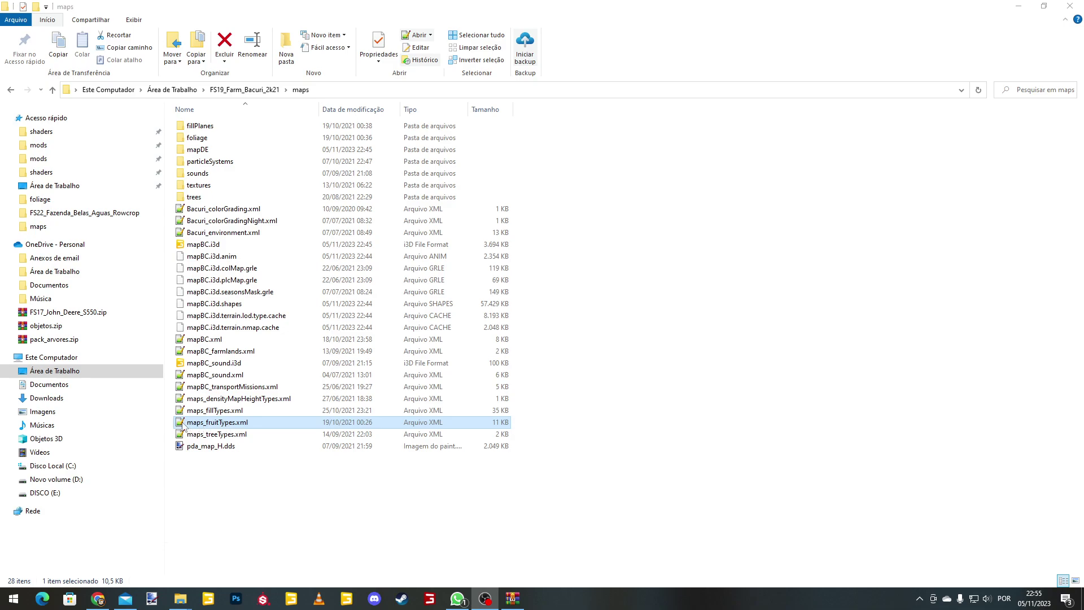
pyautogui.doubleClick(227, 428)
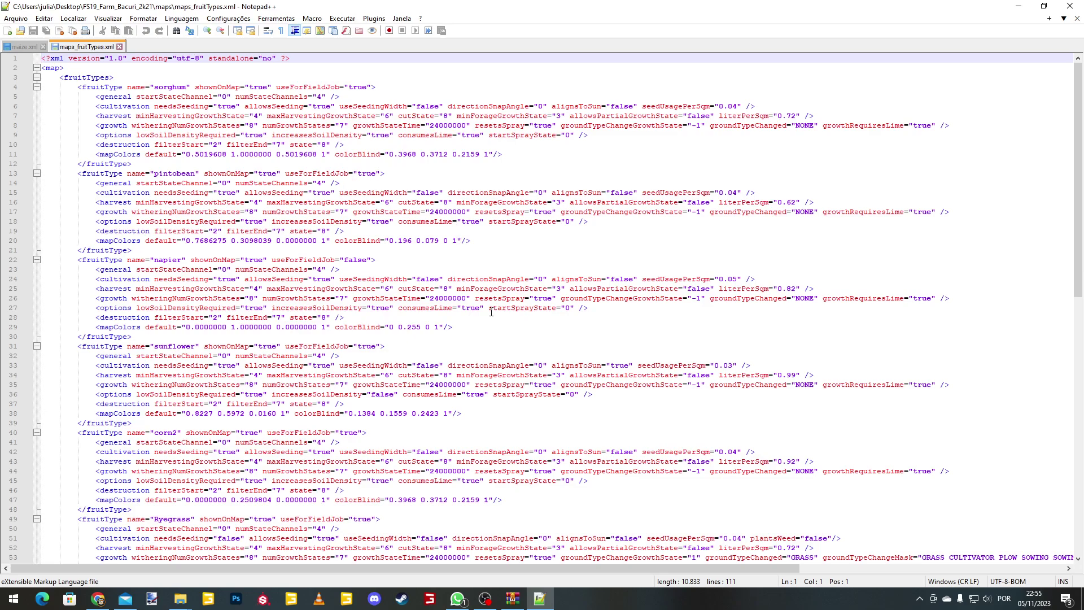
pyautogui.scroll(-10, 545, 281)
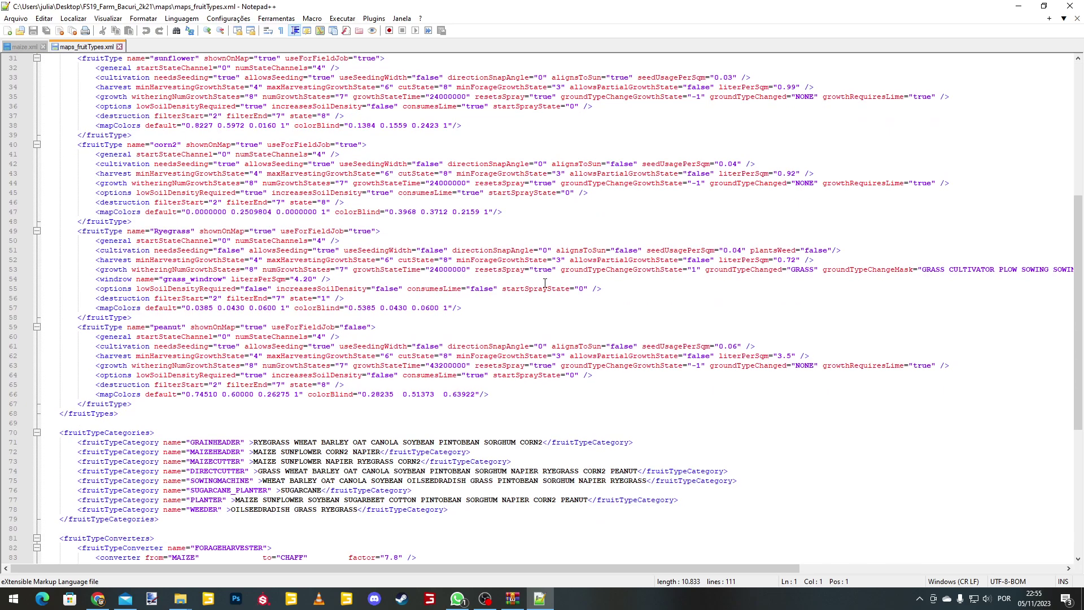
pyautogui.scroll(3, 542, 285)
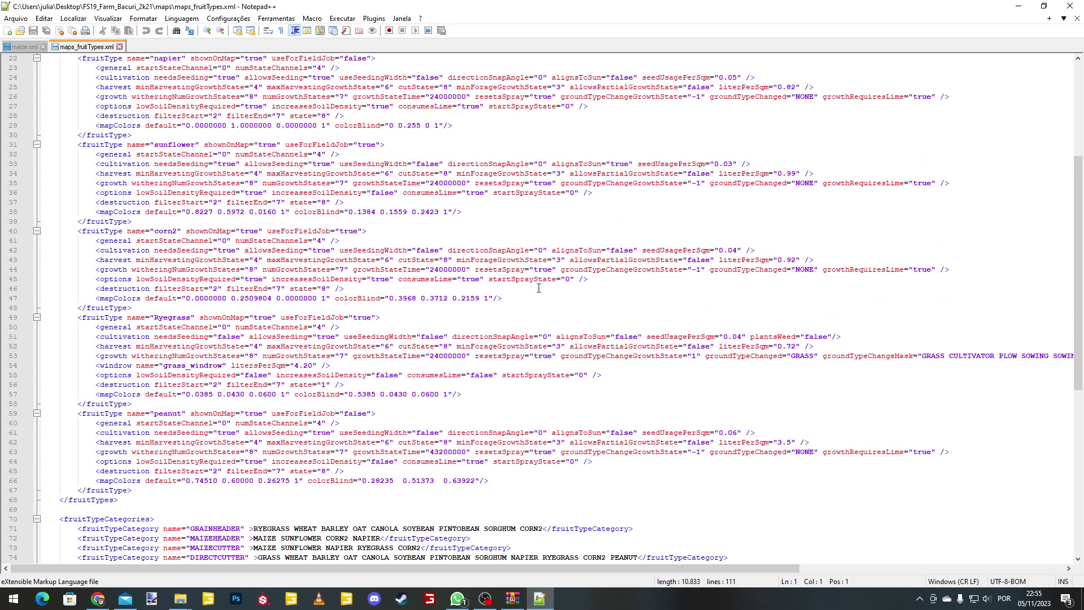
pyautogui.scroll(5, 539, 288)
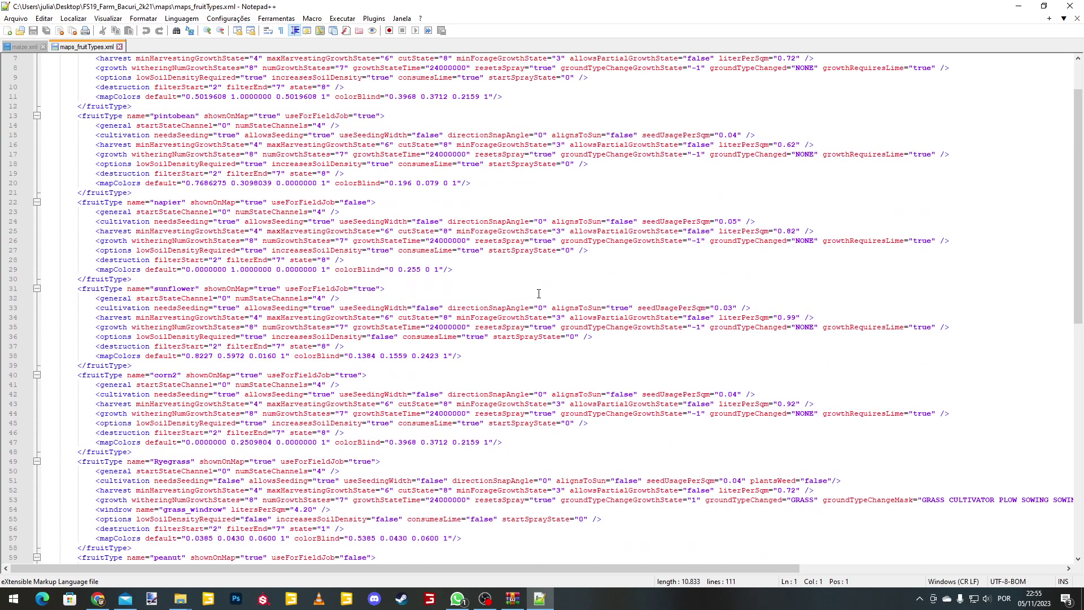
pyautogui.scroll(2, 538, 293)
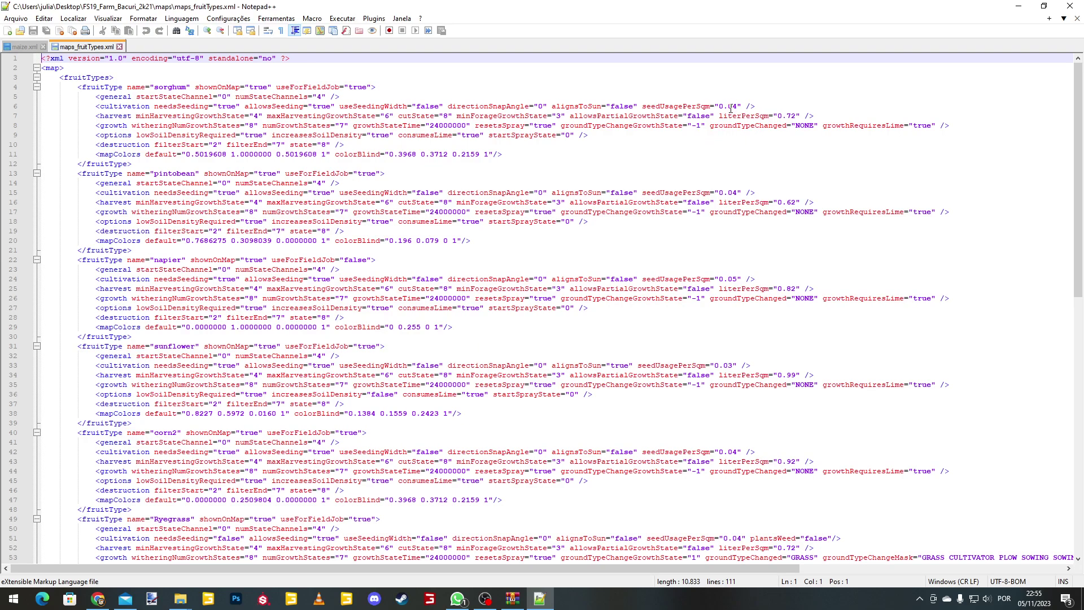
# - Set literPerSqm in sorghum's harvest line to 0.92, save maps_fruitTypes.xml and close it
pyautogui.moveTo(642, 106); pyautogui.dragTo(788, 115)
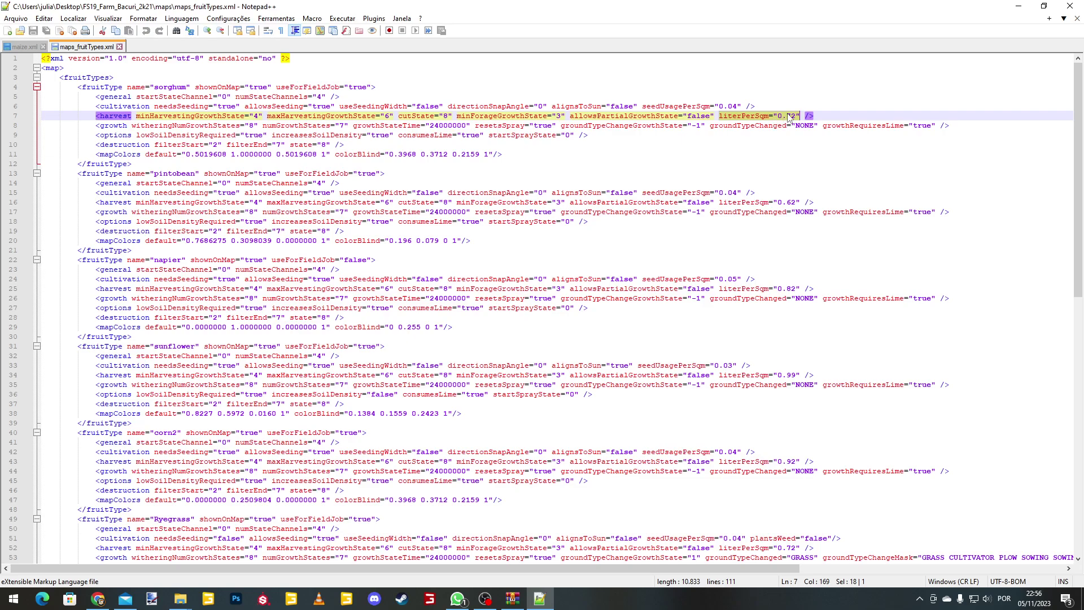
pyautogui.click(793, 116)
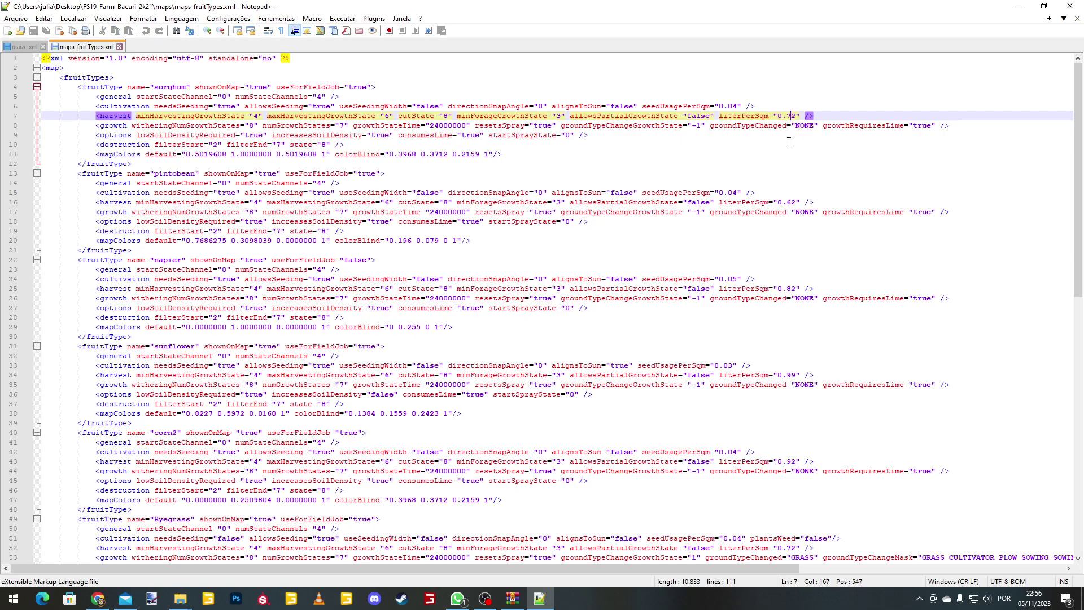
pyautogui.press('BackSpace')
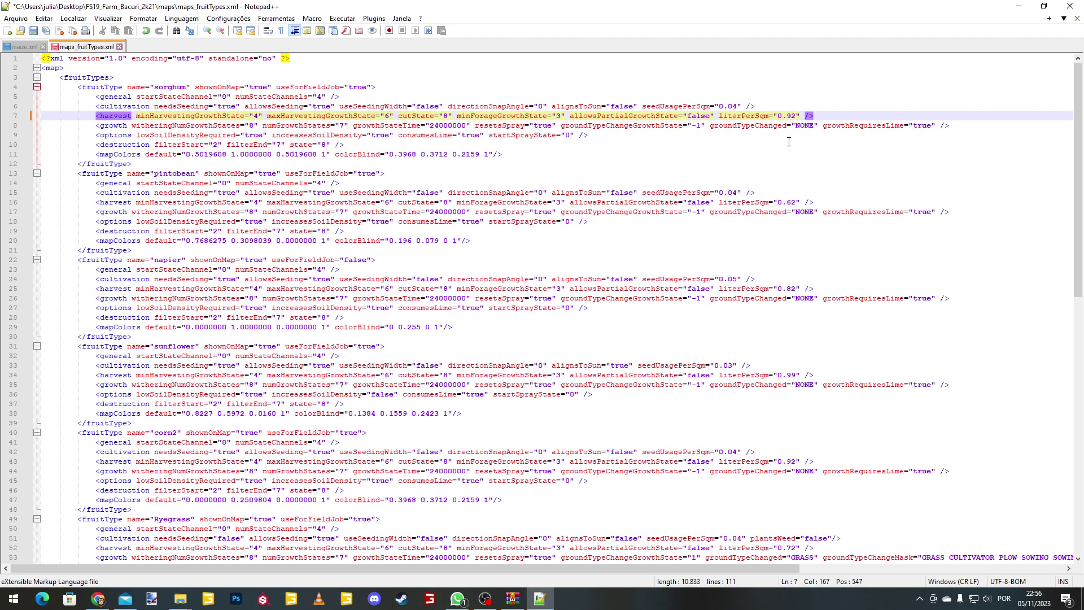
pyautogui.click(34, 32)
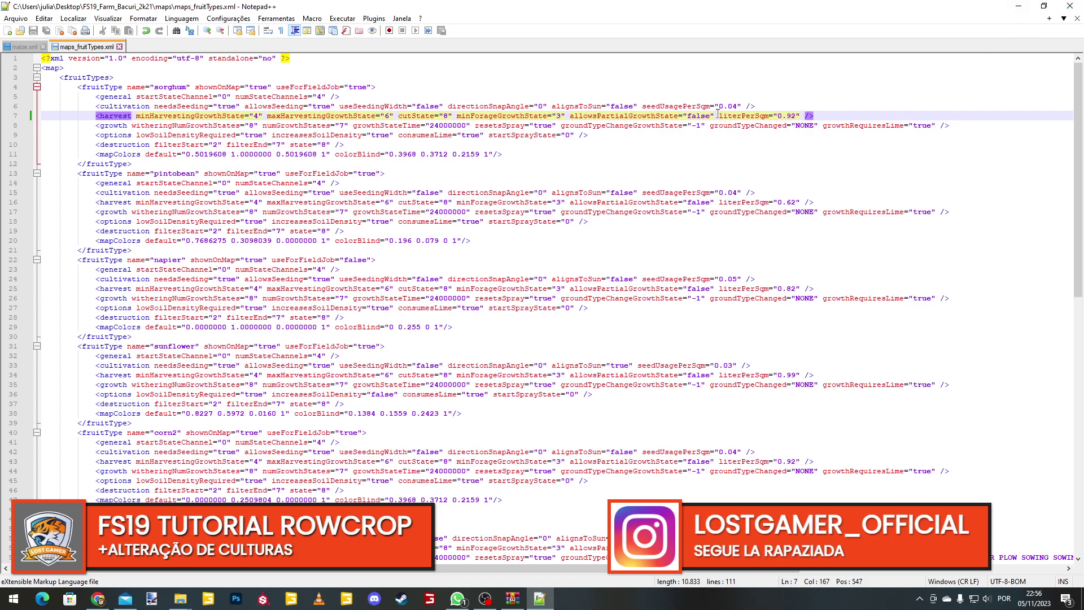
pyautogui.moveTo(719, 116); pyautogui.dragTo(798, 116)
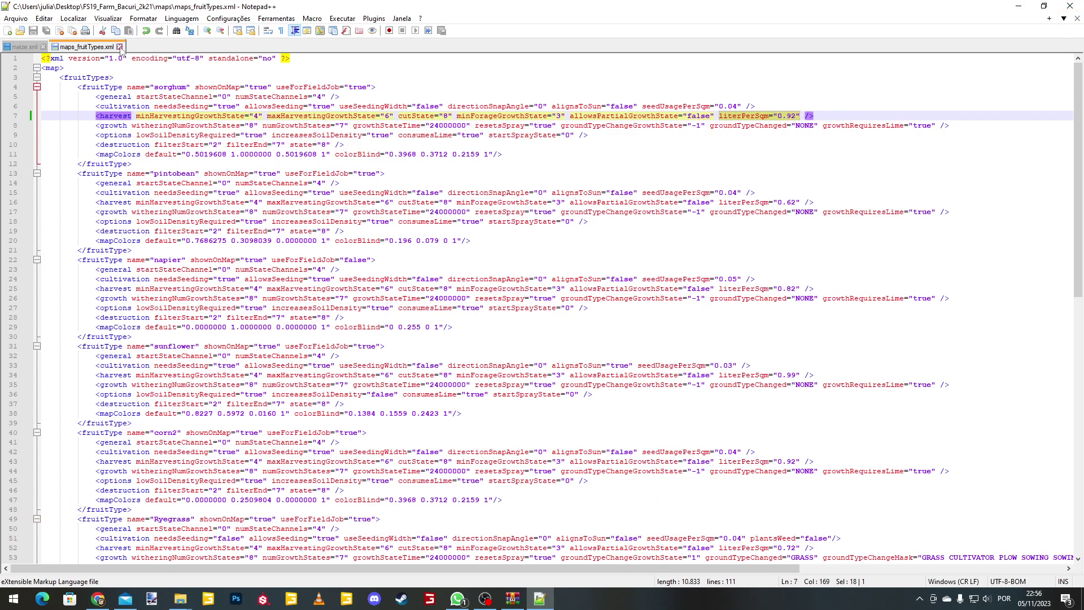
pyautogui.click(120, 47)
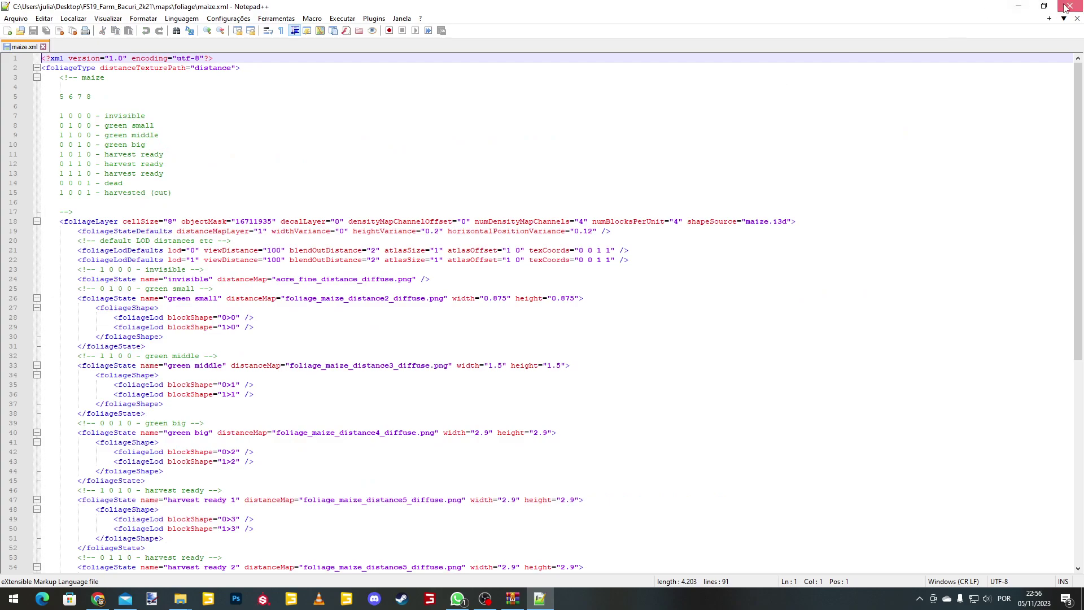